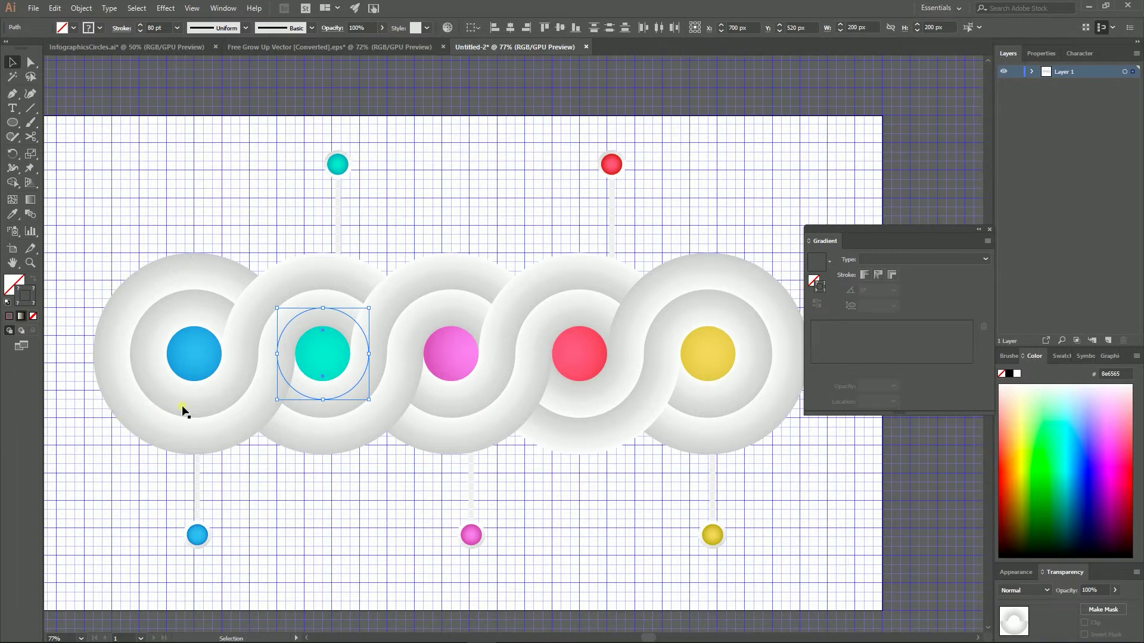
- Preview the finished InfographicsCircles.ai infographic, then return to the Untitled-2 document
{"action": "left_click", "coordinate": [183, 345]}
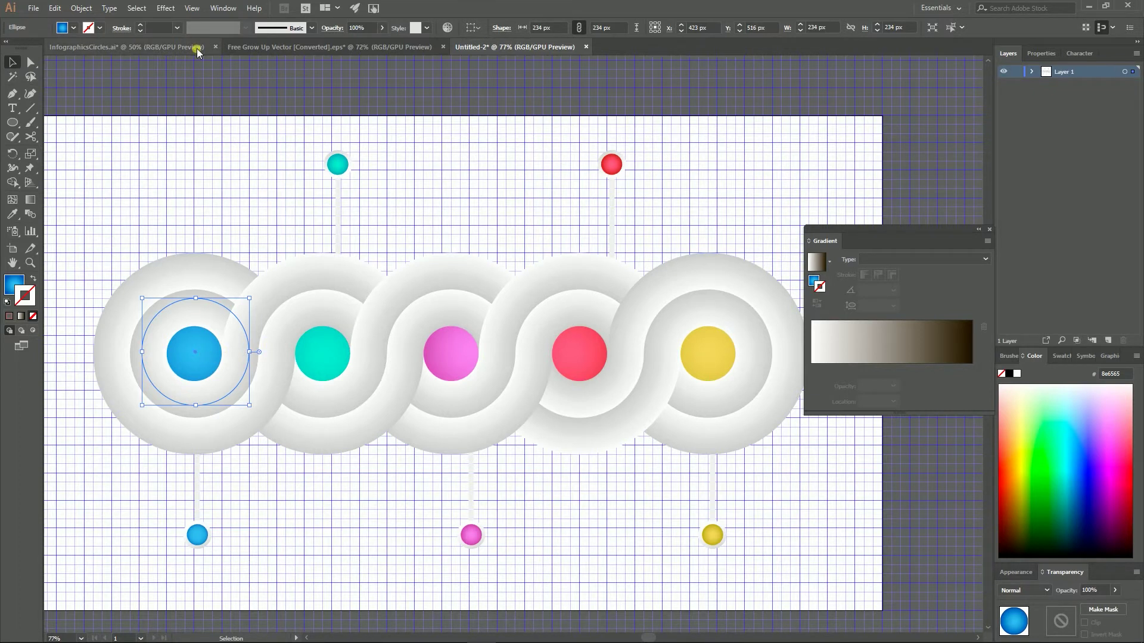
{"action": "left_click", "coordinate": [137, 46]}
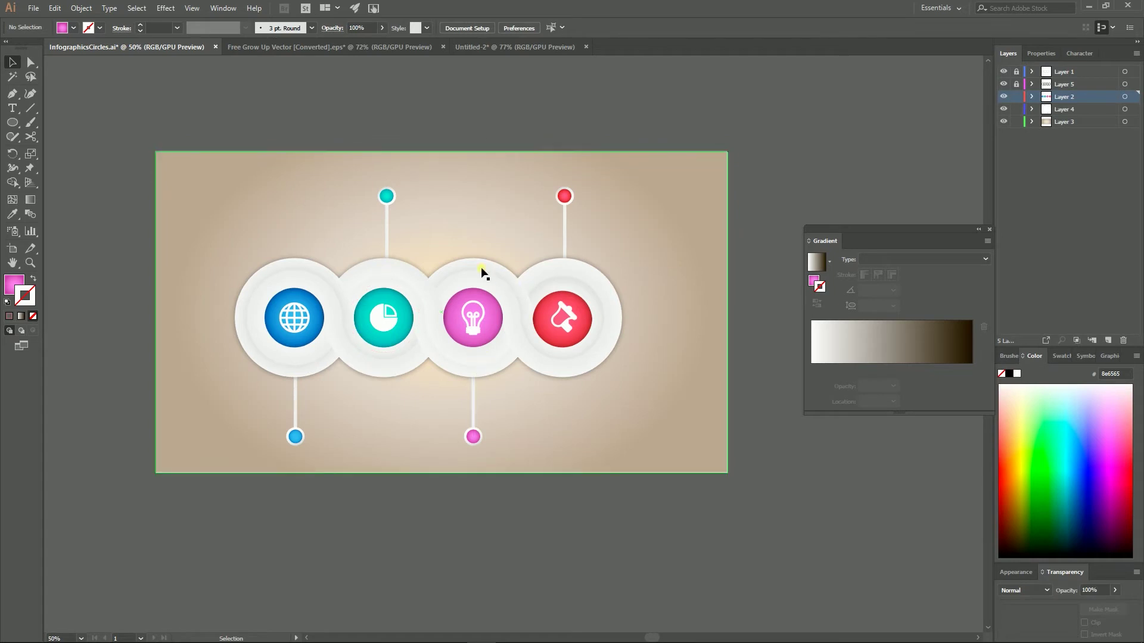
{"action": "left_click", "coordinate": [474, 48]}
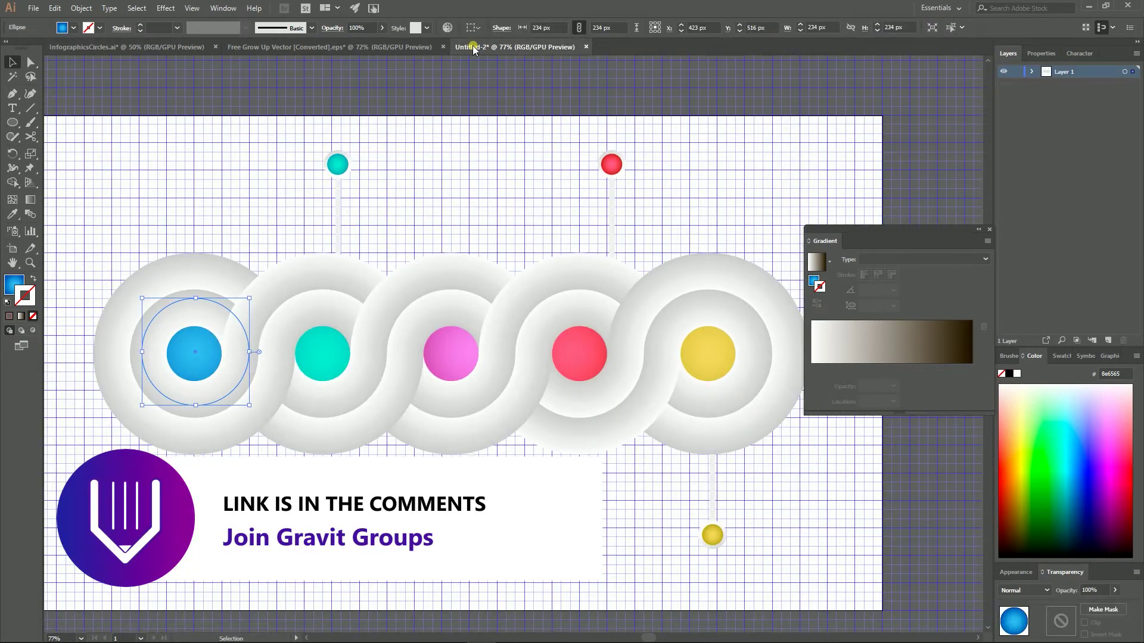
- Open the New Document dialog with the 1920 x 1080 px Web-Large preset
{"action": "key", "text": "a"}
{"action": "key", "text": "v"}
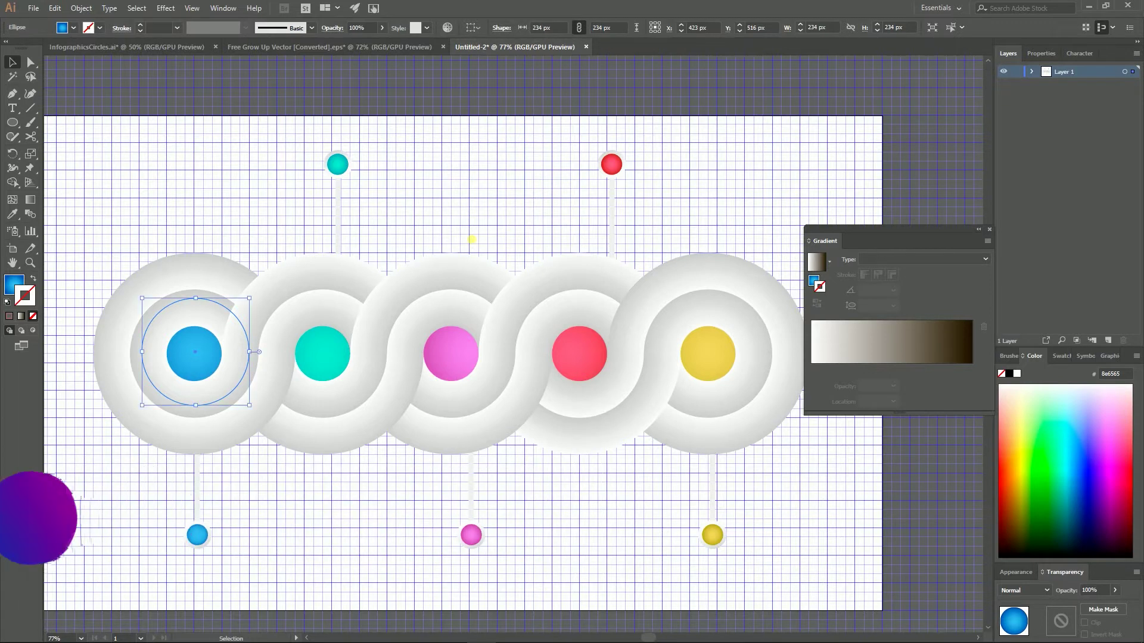
{"action": "key", "text": "ctrl+n"}
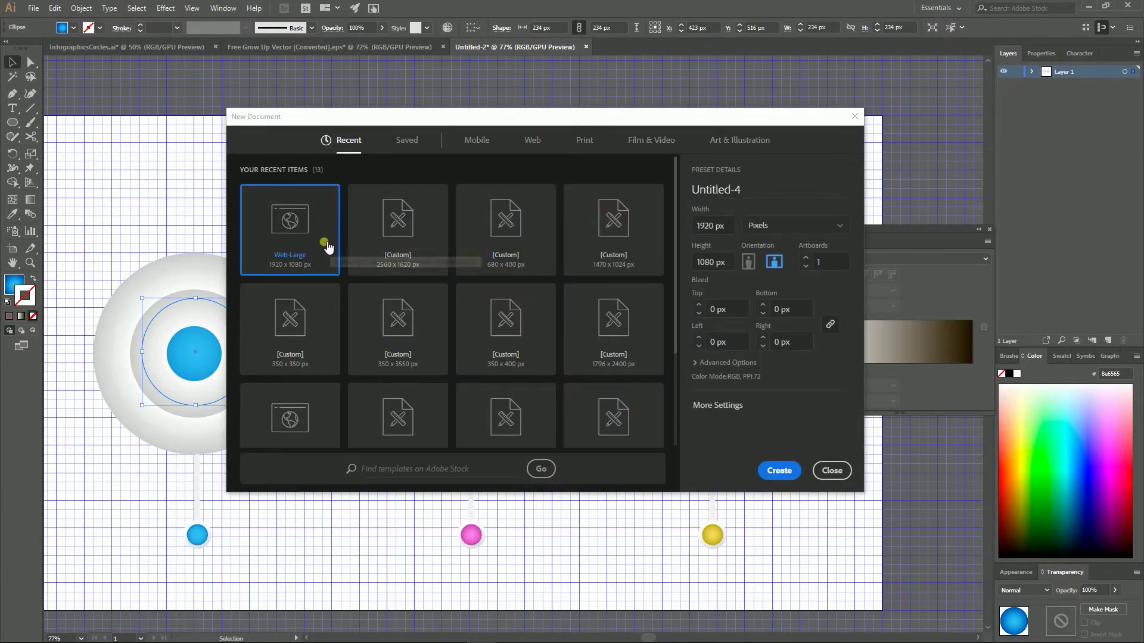
- Create a 1920 × 1080 px Web-Large document and show the grid over its artboard
{"action": "left_click", "coordinate": [775, 469]}
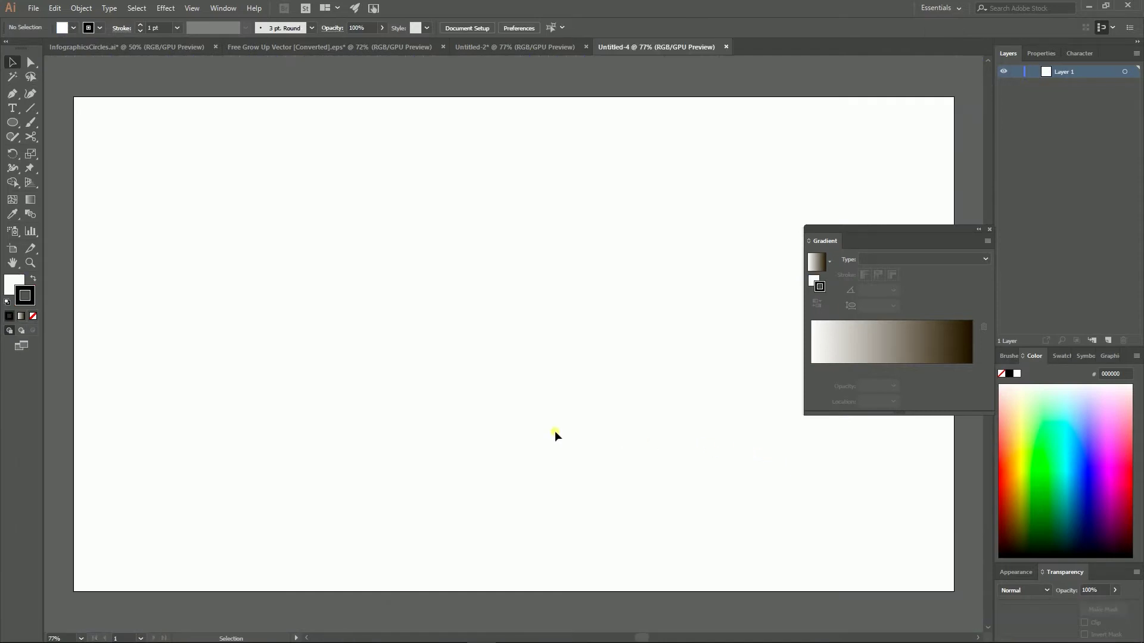
{"action": "key", "text": "ctrl+apostrophe"}
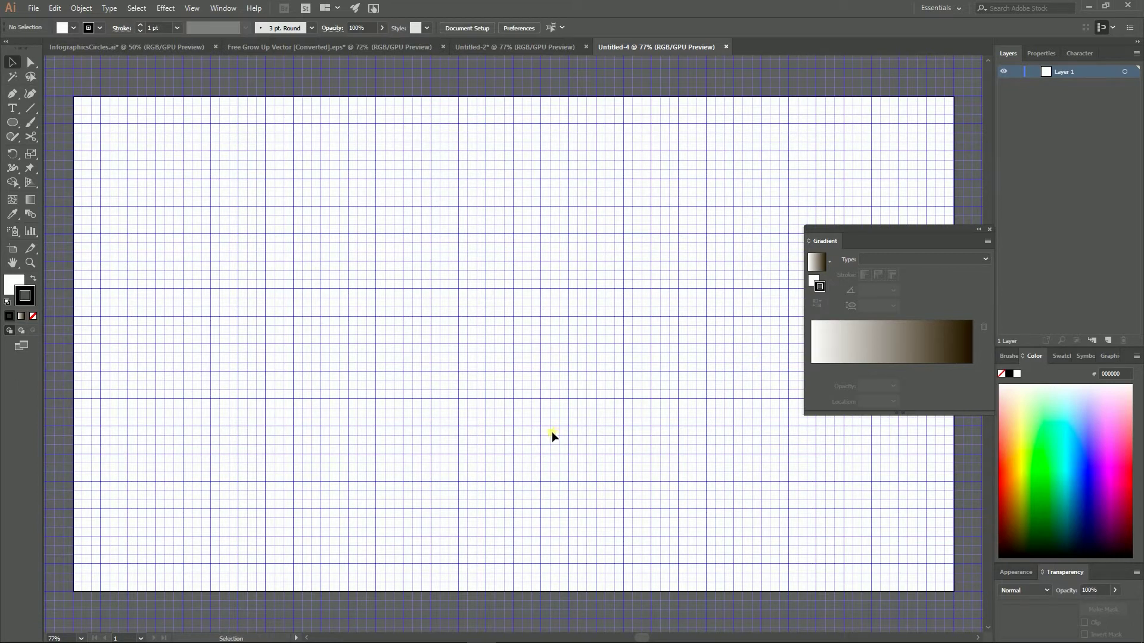
{"action": "key", "text": "l"}
- Draw a circle near the artboard centre with no fill, sized to 400 px
{"action": "left_click_drag", "start_coordinate": [486, 316], "coordinate": [596, 407]}
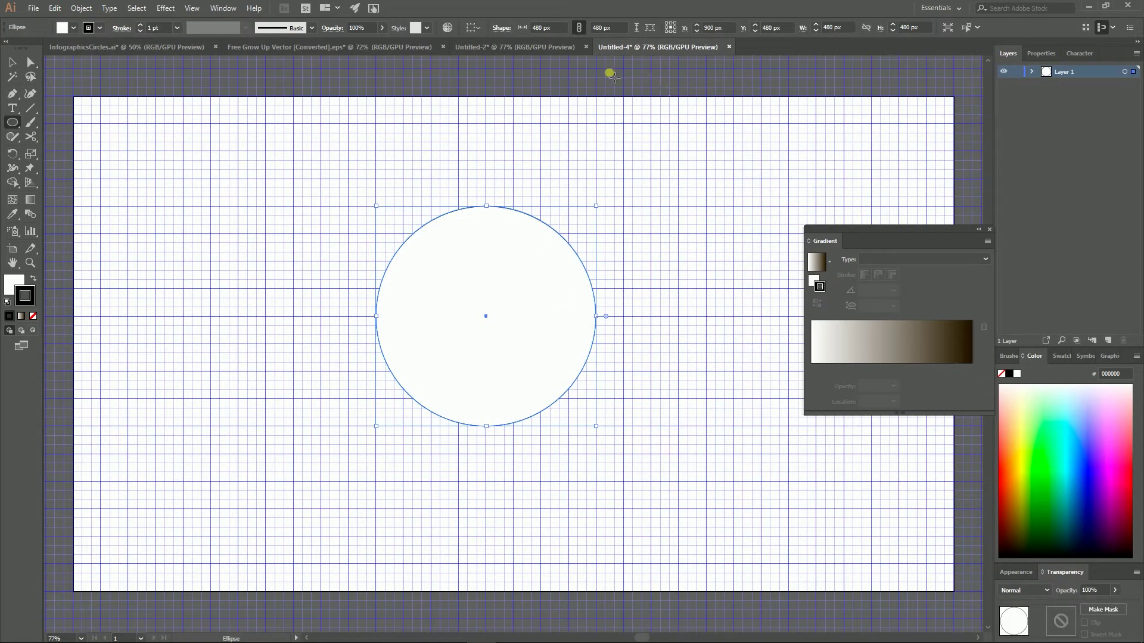
{"action": "left_click", "coordinate": [12, 62]}
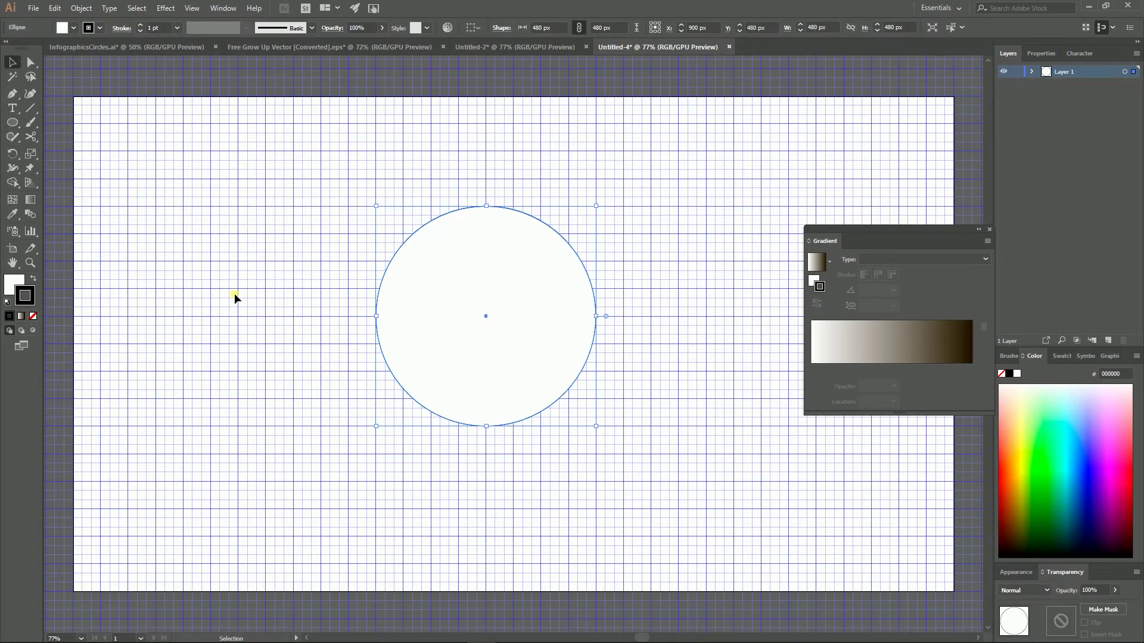
{"action": "left_click", "coordinate": [16, 286]}
{"action": "left_click", "coordinate": [34, 317]}
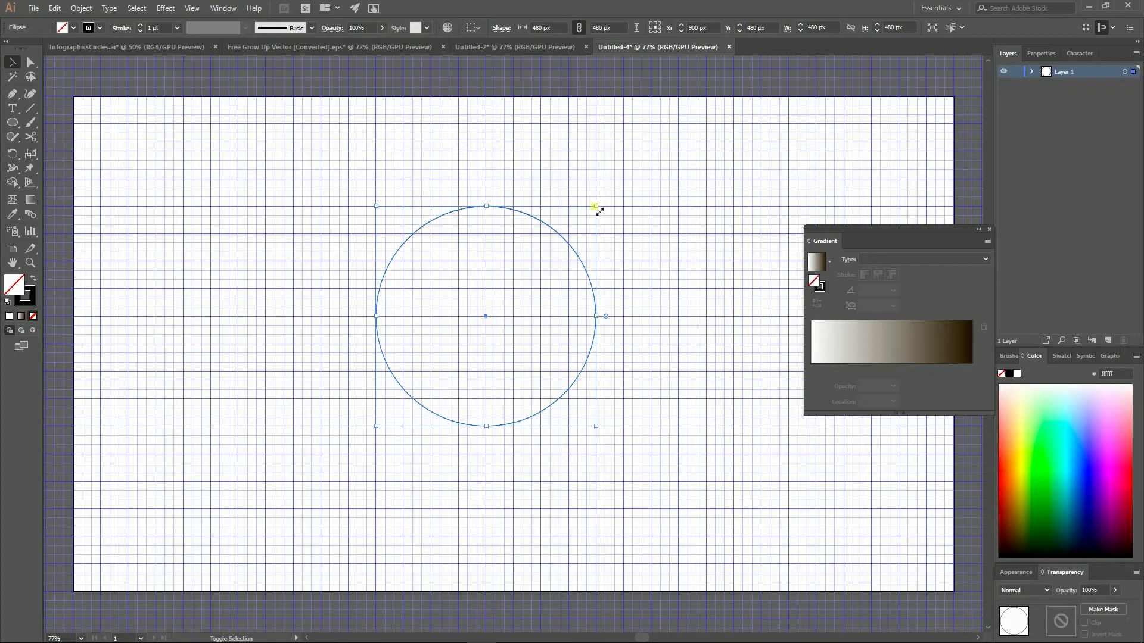
{"action": "left_click_drag", "start_coordinate": [596, 206], "coordinate": [584, 222]}
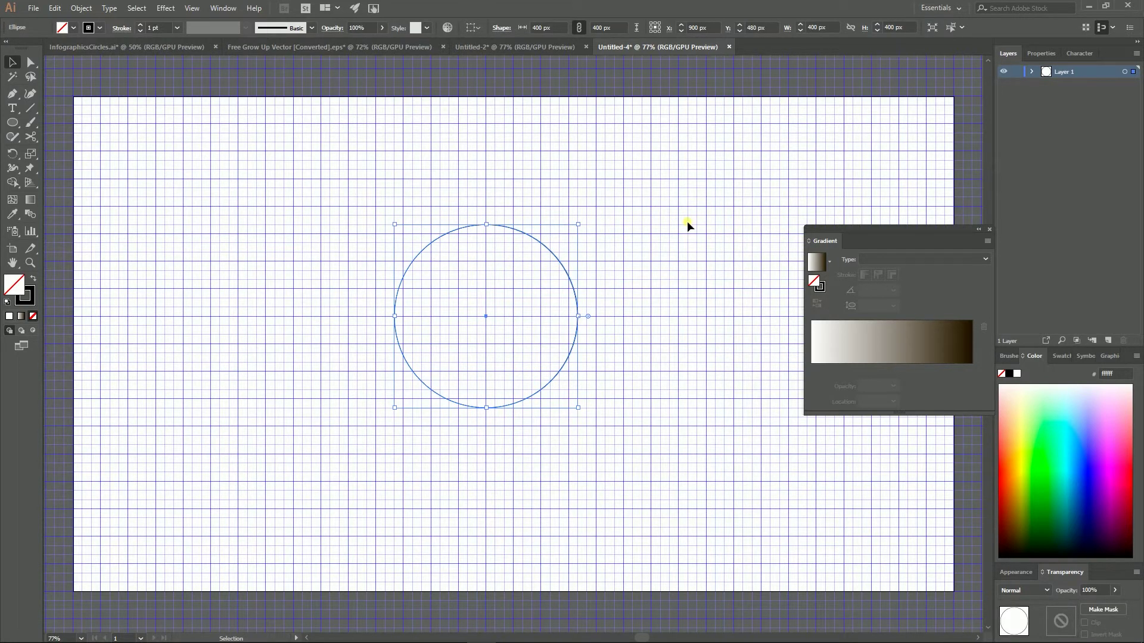
- Paste a copy in front, shrink it to a concentric 280 px circle, and select both
{"action": "key", "text": "a"}
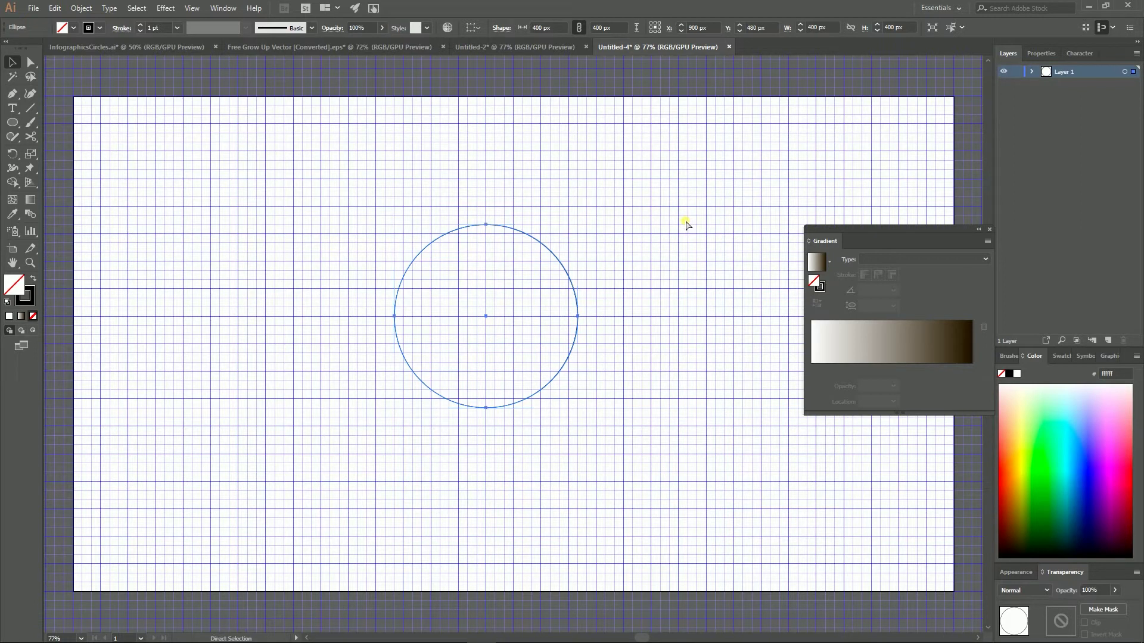
{"action": "key", "text": "v"}
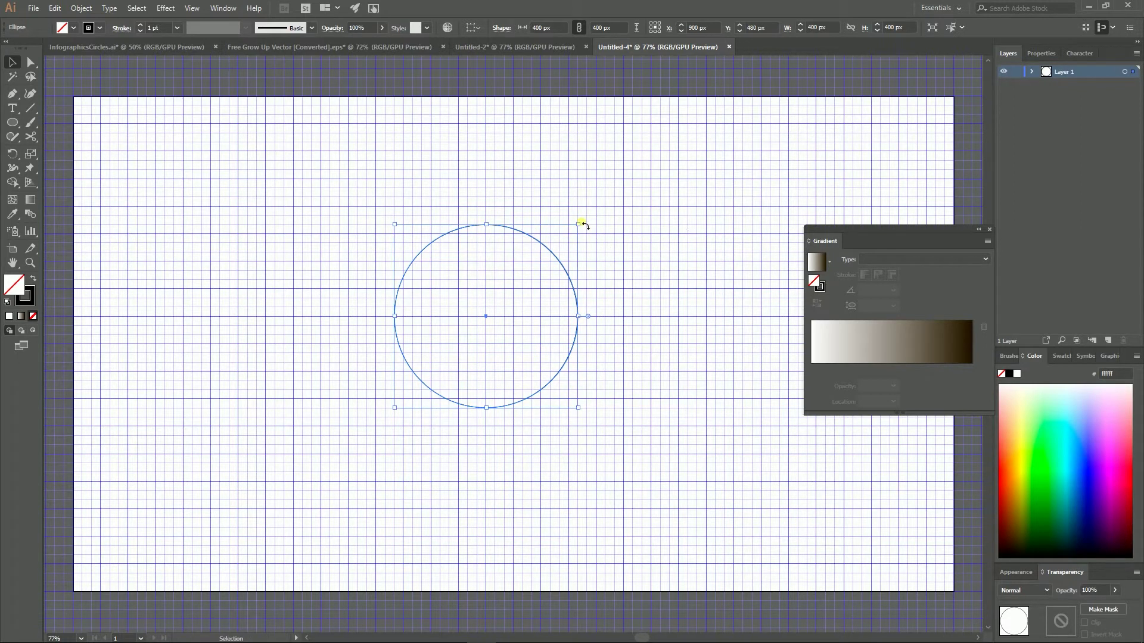
{"action": "left_click_drag", "start_coordinate": [578, 225], "coordinate": [561, 246]}
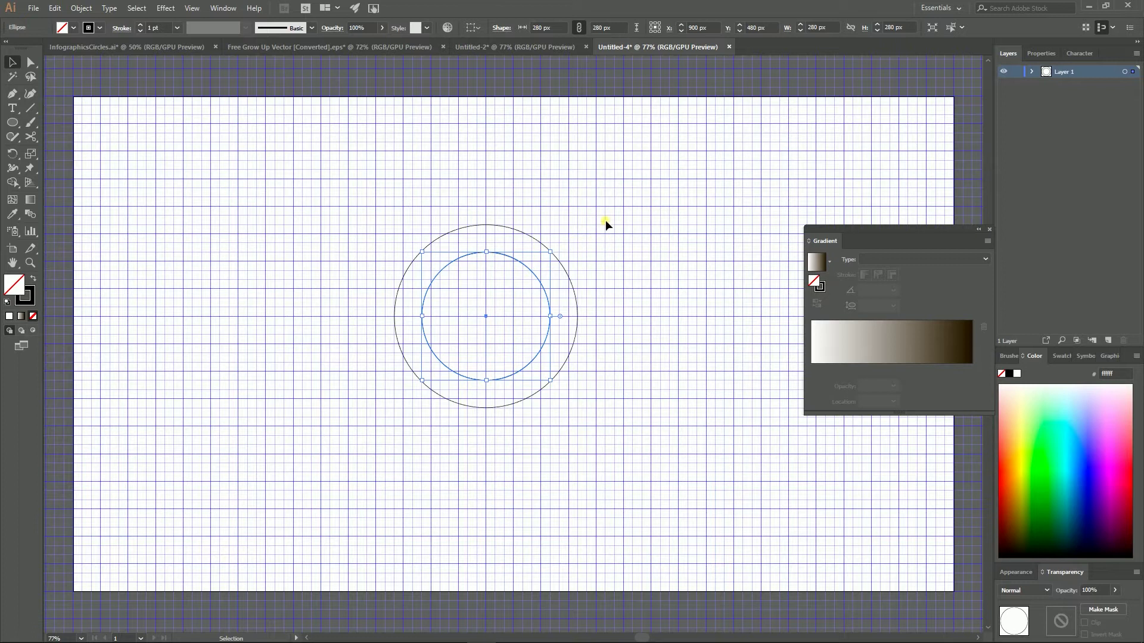
{"action": "key", "text": "ctrl+a"}
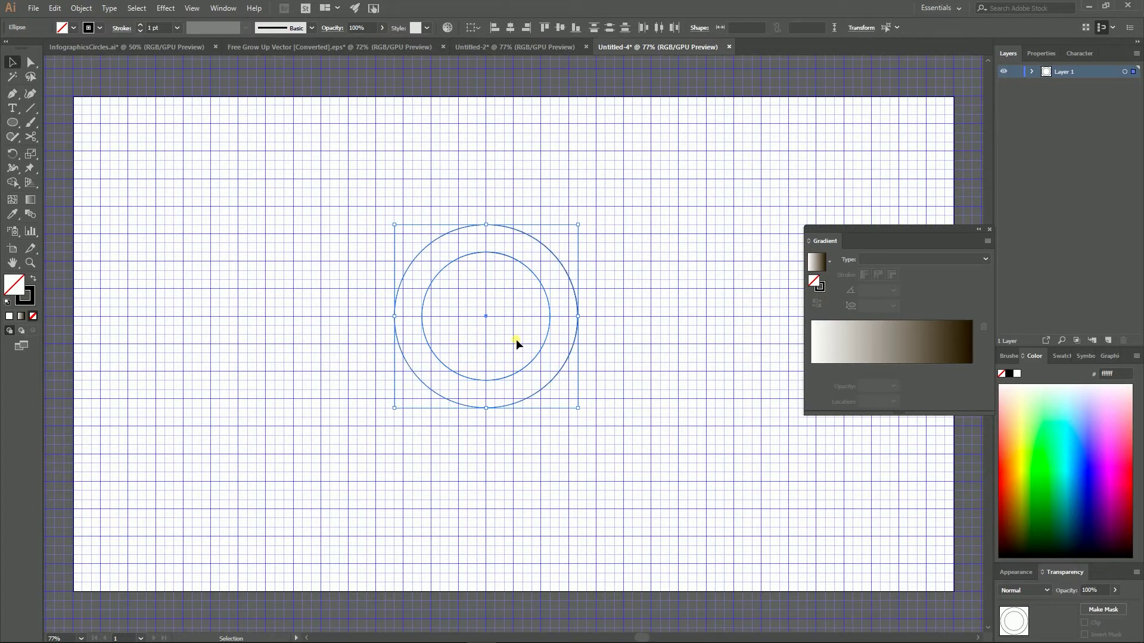
{"action": "left_click", "coordinate": [123, 28]}
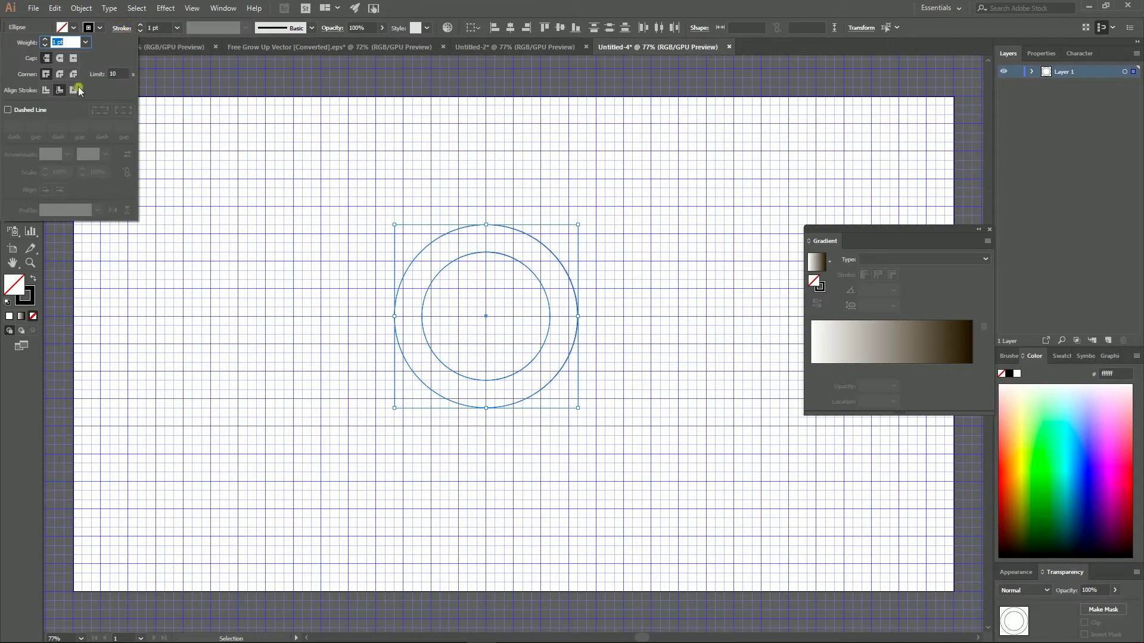
- Give both circles a centred 60 pt stroke, merging them into one black ring
{"action": "left_click", "coordinate": [45, 90]}
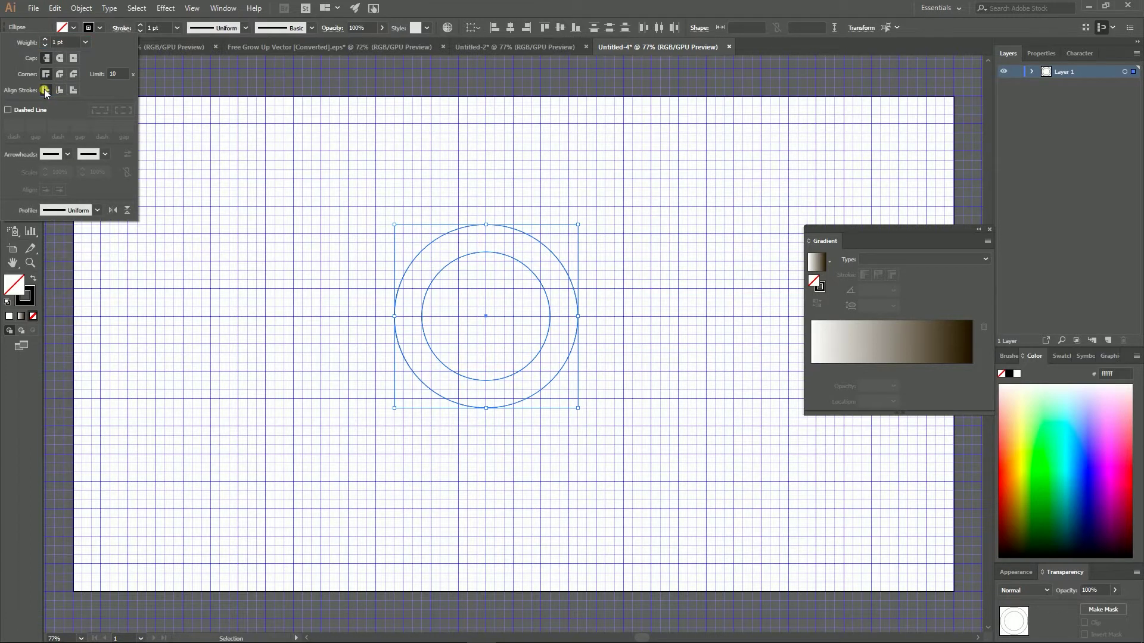
{"action": "left_click", "coordinate": [141, 27]}
{"action": "left_click", "coordinate": [141, 27]}
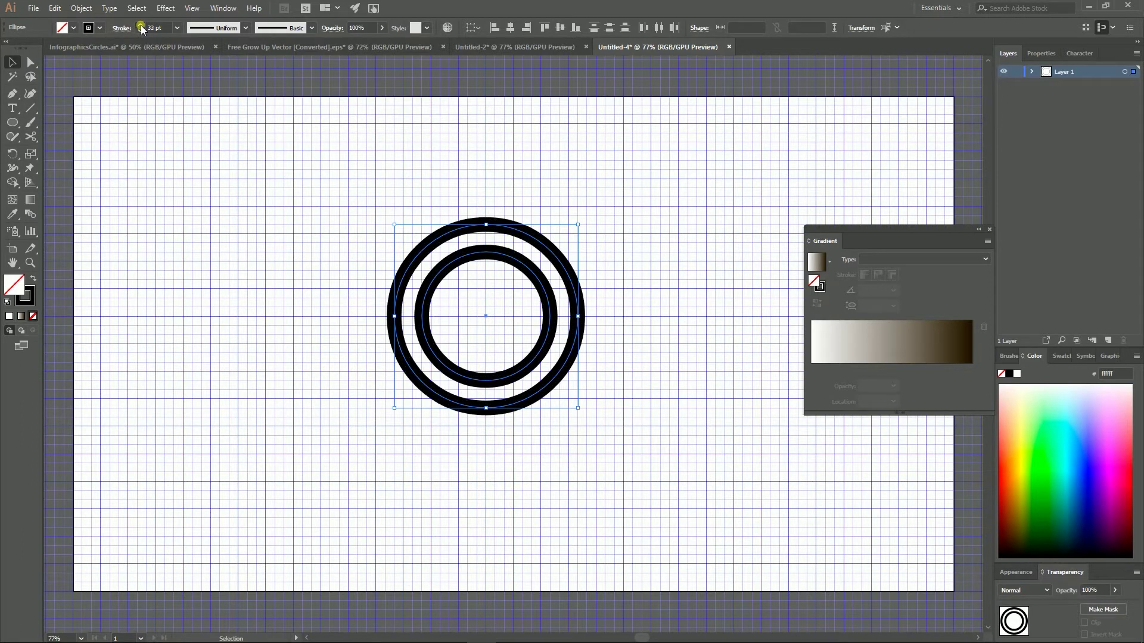
{"action": "left_click", "coordinate": [142, 26]}
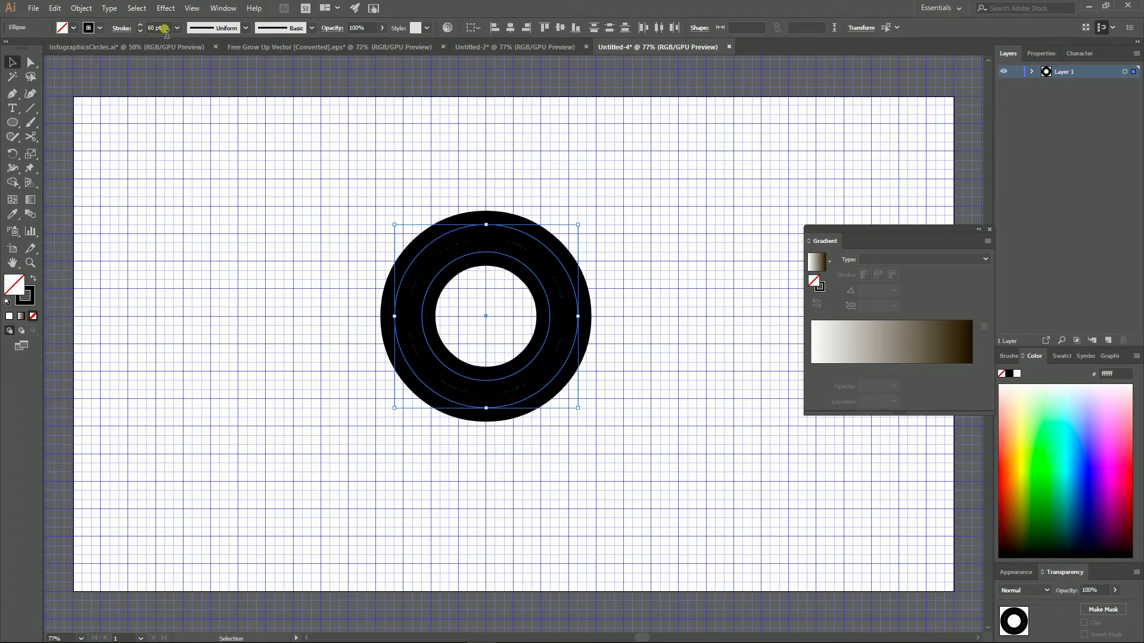
- Reselect the ring's two circles and move the Gradient panel closer to the ring
{"action": "left_click", "coordinate": [338, 301]}
{"action": "left_click", "coordinate": [482, 251]}
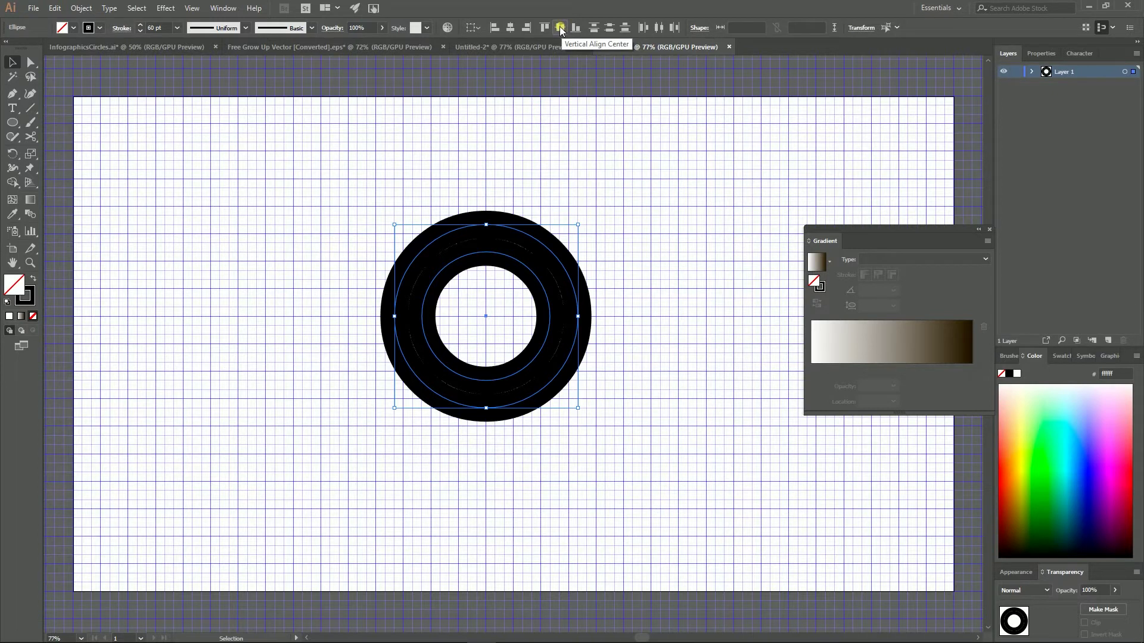
{"action": "left_click", "coordinate": [576, 177]}
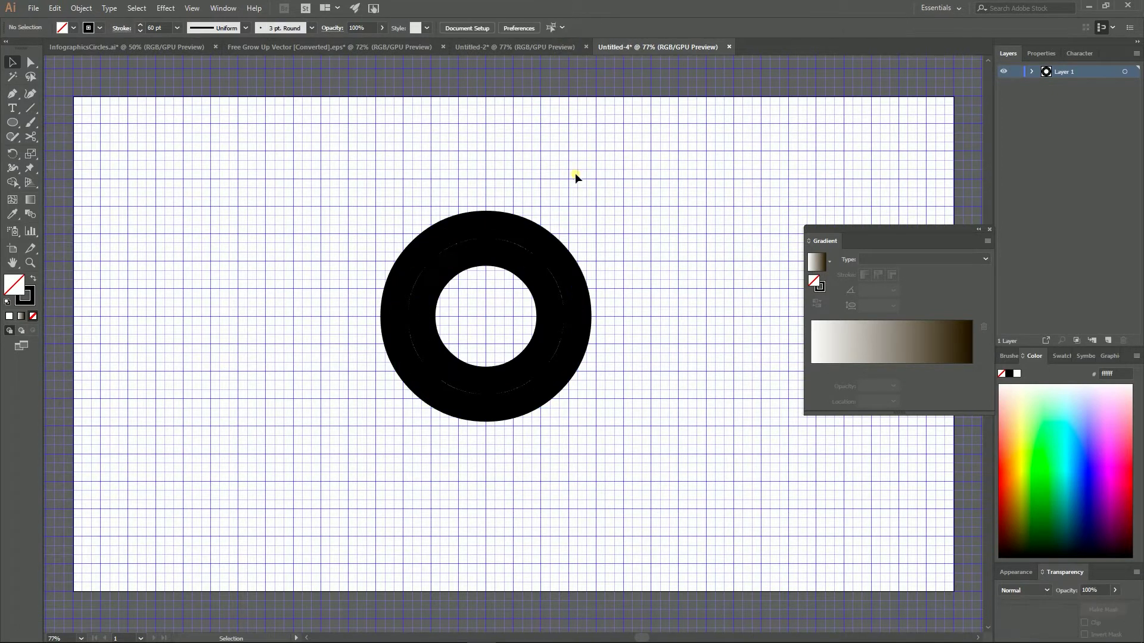
{"action": "left_click", "coordinate": [481, 286]}
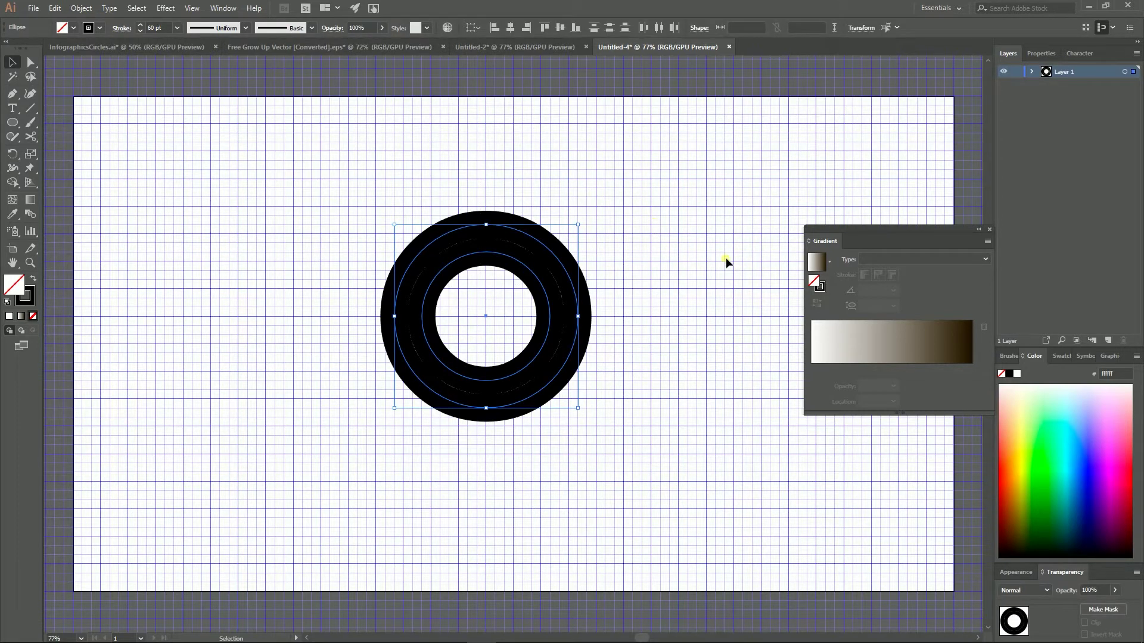
{"action": "left_click_drag", "start_coordinate": [889, 227], "coordinate": [804, 176]}
{"action": "left_click", "coordinate": [219, 9]}
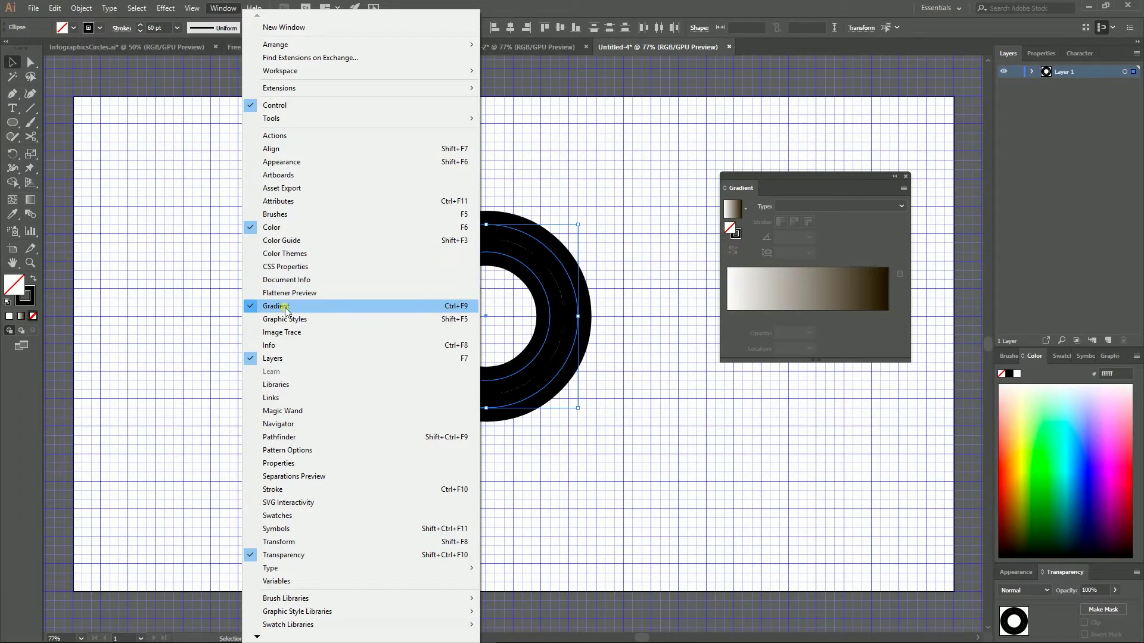
- Apply a gradient to the ring and lighten its dark end stop to light grey
{"action": "left_click", "coordinate": [712, 130]}
{"action": "left_click_drag", "start_coordinate": [627, 173], "coordinate": [517, 369]}
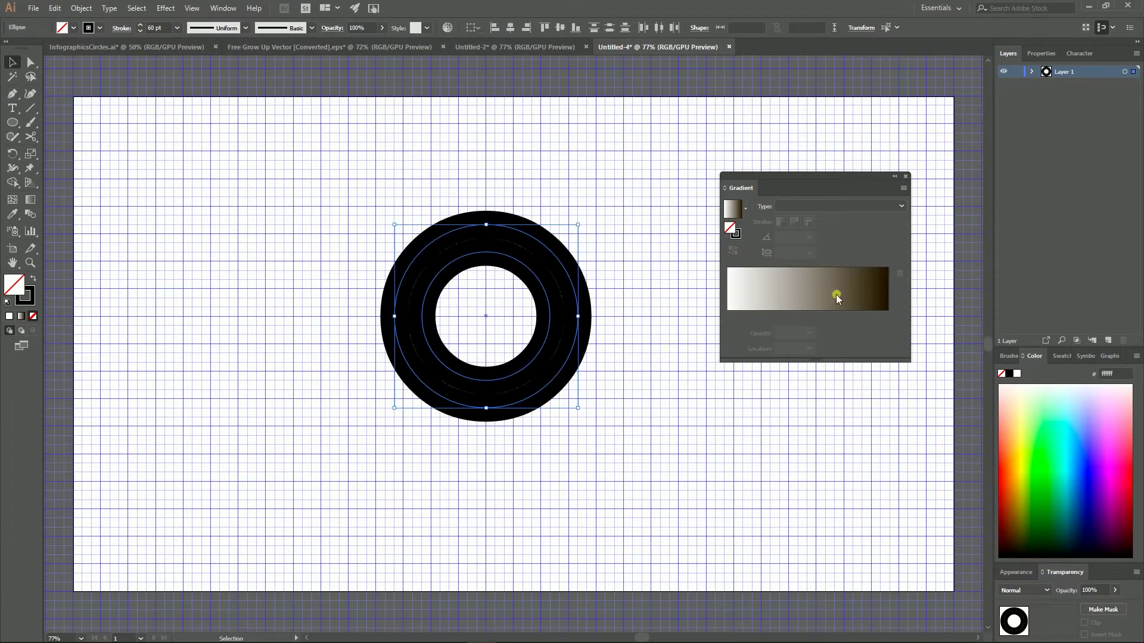
{"action": "left_click", "coordinate": [820, 292]}
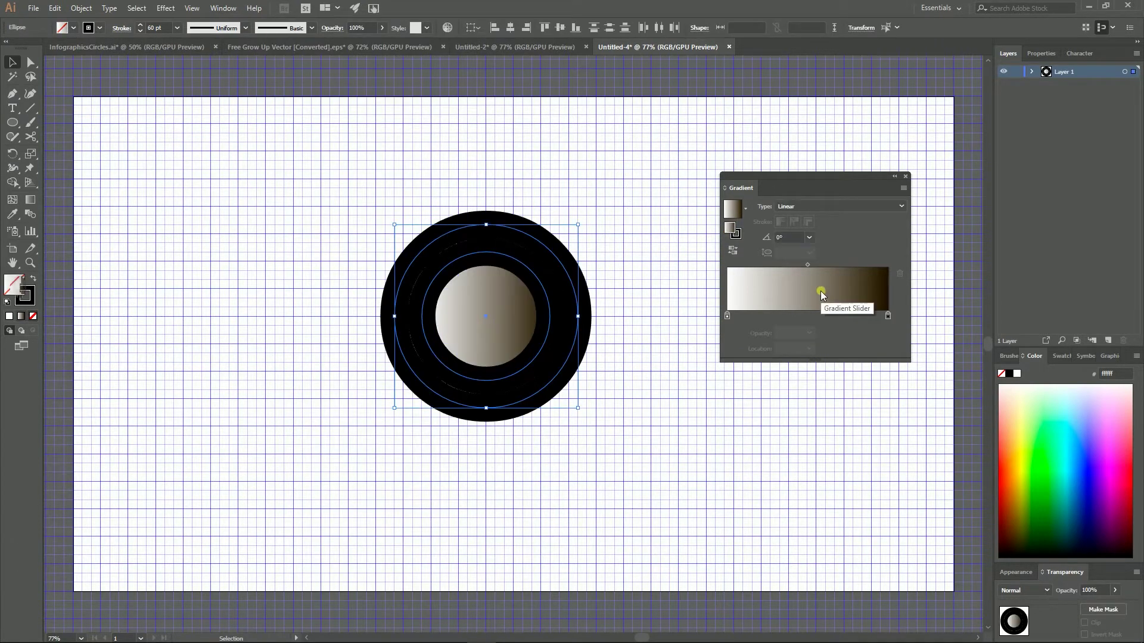
{"action": "double_click", "coordinate": [887, 317]}
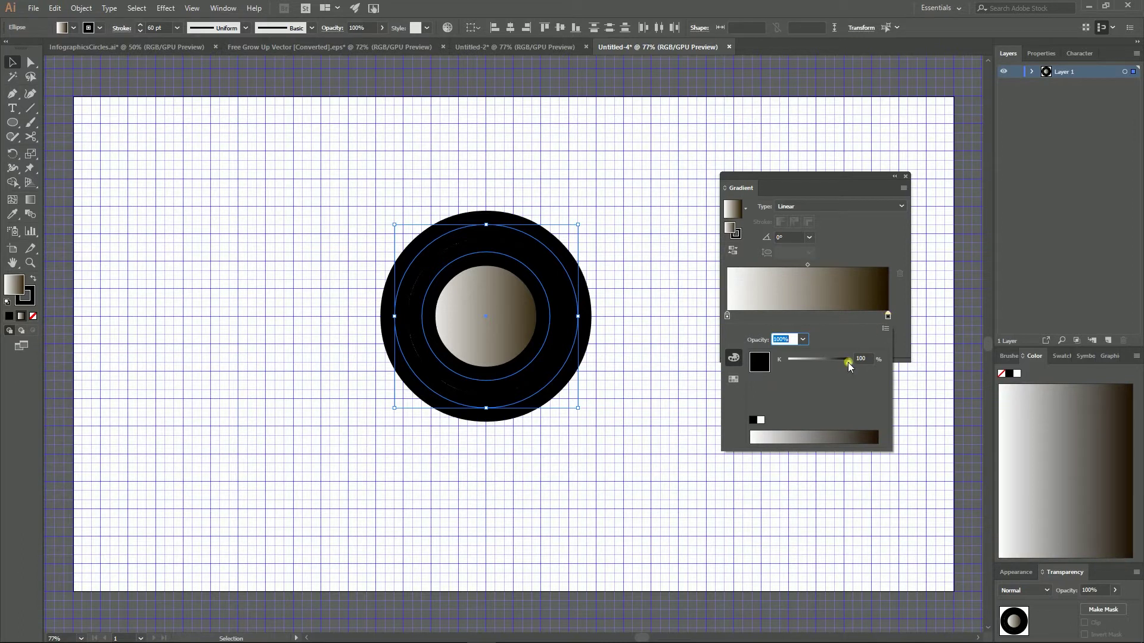
{"action": "left_click_drag", "start_coordinate": [849, 362], "coordinate": [799, 363]}
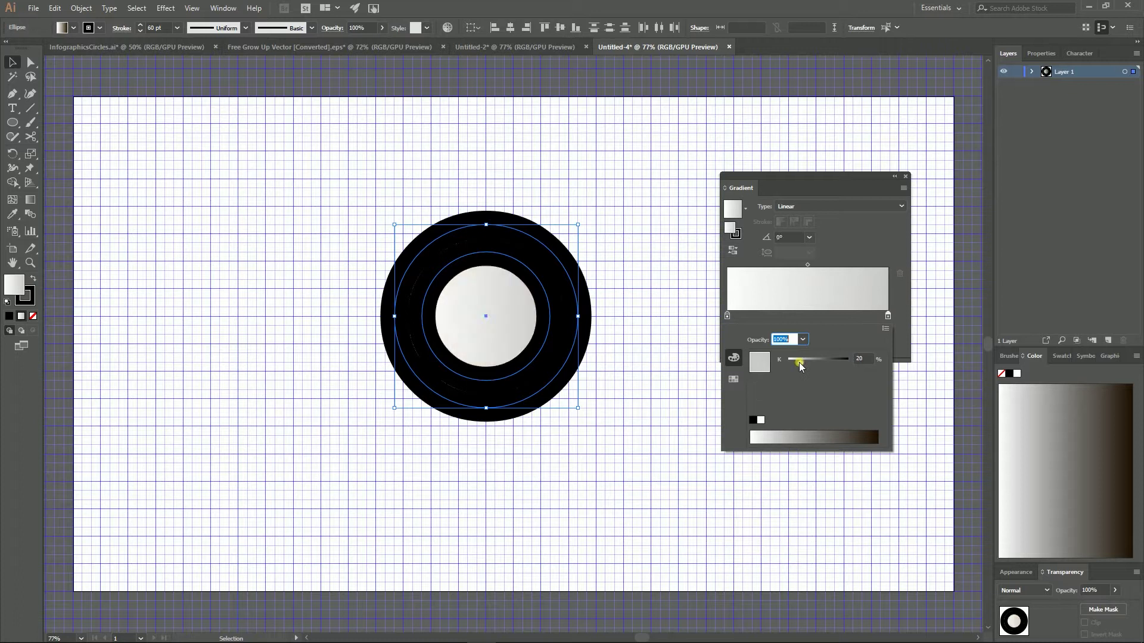
{"action": "left_click", "coordinate": [657, 293]}
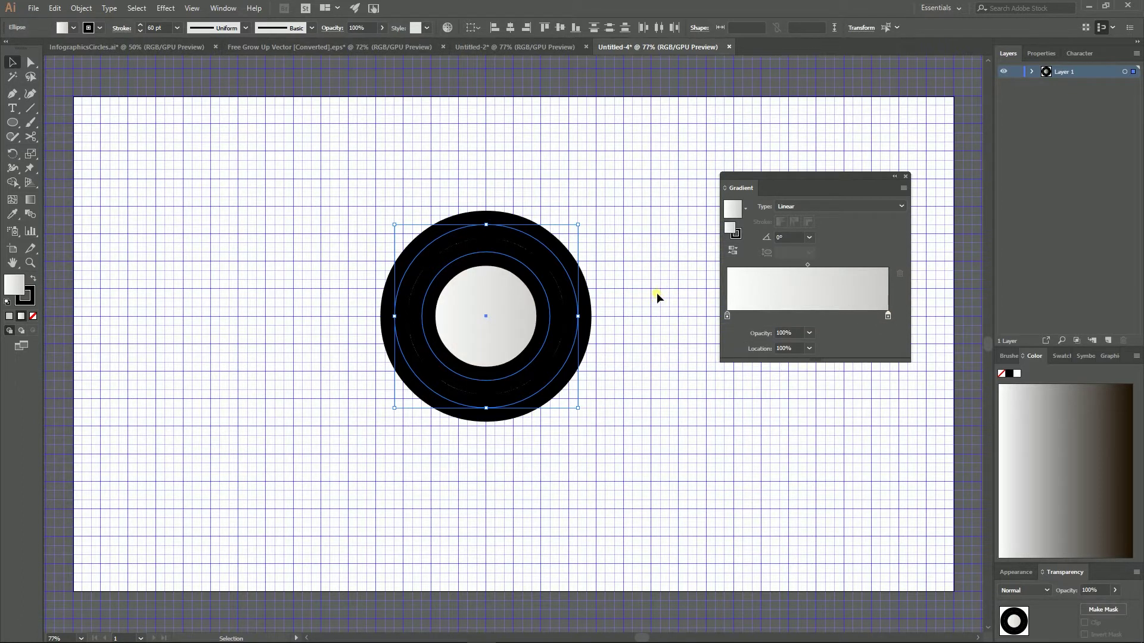
- Move the gradient to the stroke, remove the fill, and apply it across the stroke
{"action": "left_click", "coordinate": [35, 282]}
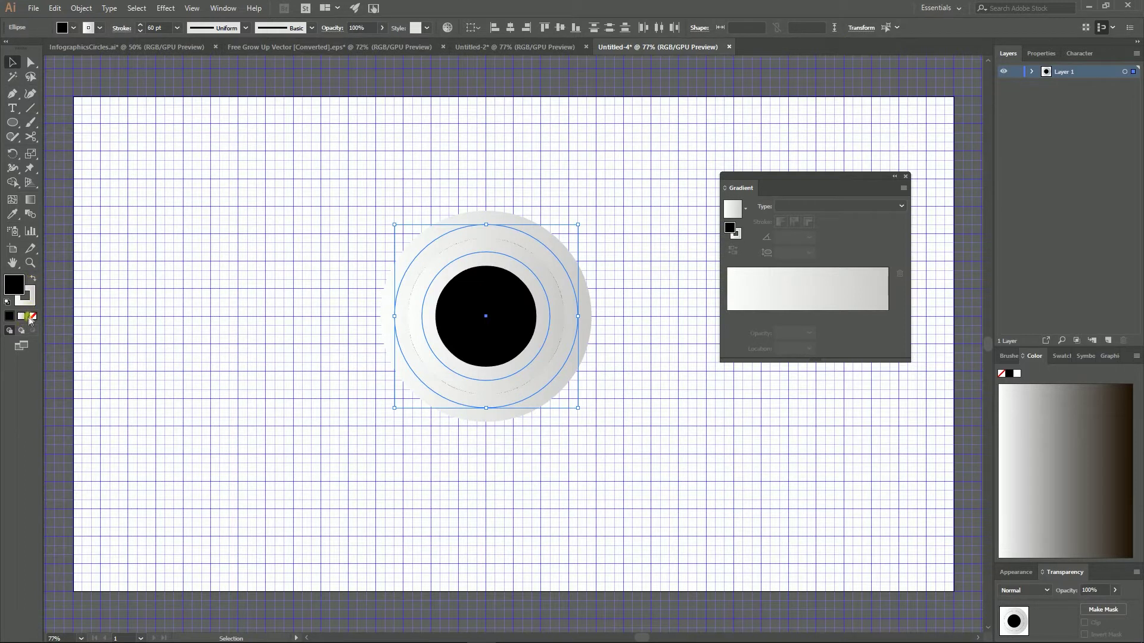
{"action": "left_click", "coordinate": [33, 315]}
{"action": "left_click", "coordinate": [30, 301]}
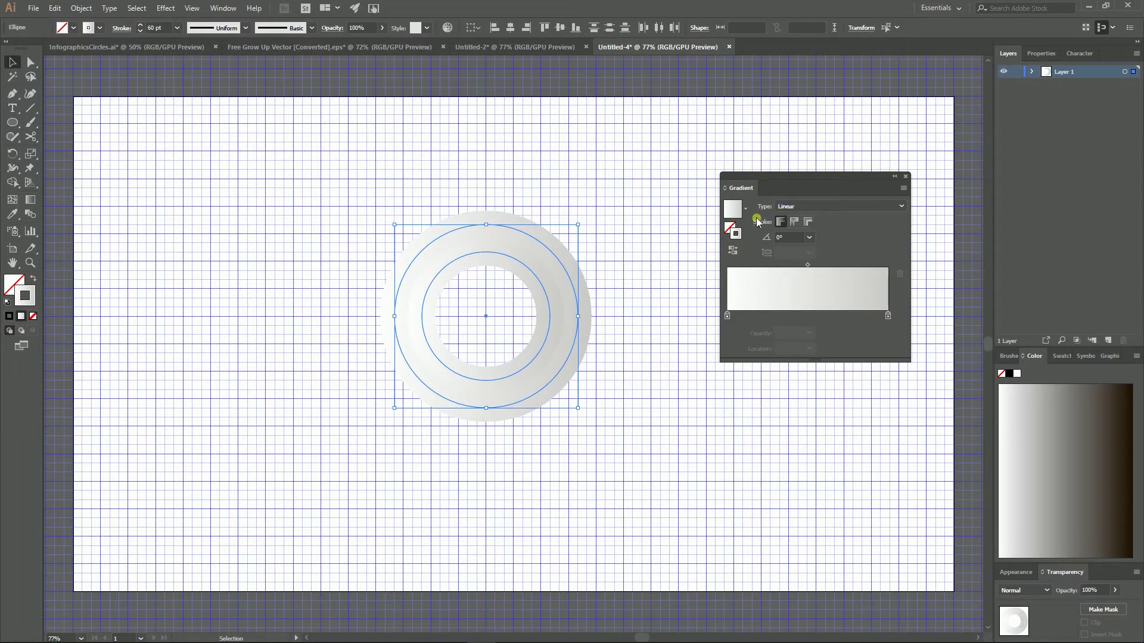
{"action": "left_click", "coordinate": [778, 225]}
{"action": "left_click", "coordinate": [807, 223]}
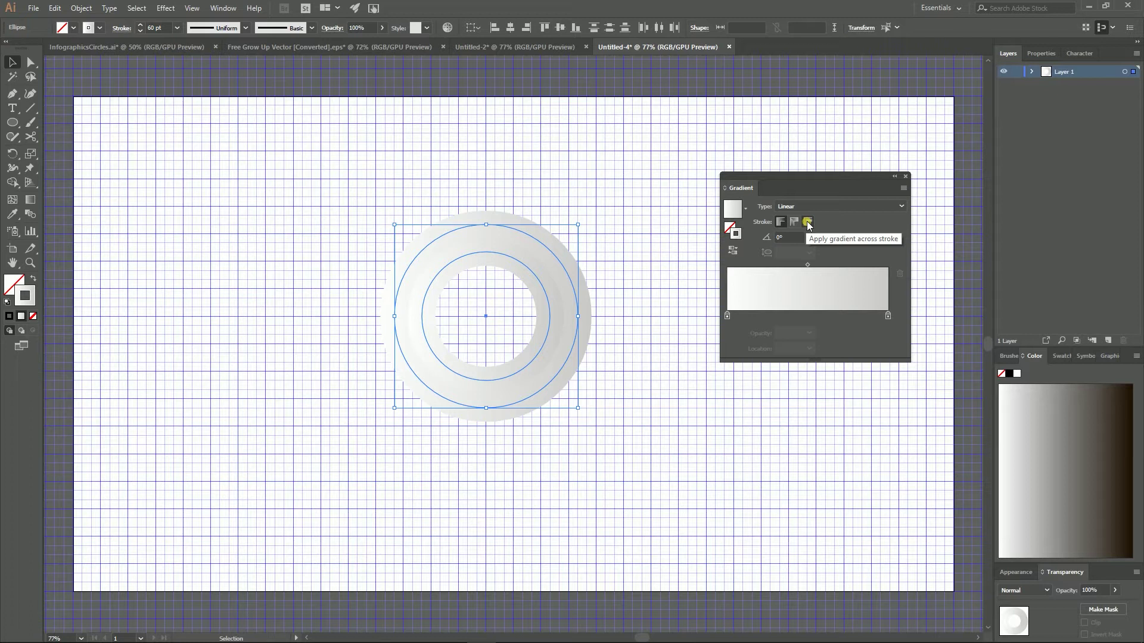
{"action": "left_click", "coordinate": [807, 223]}
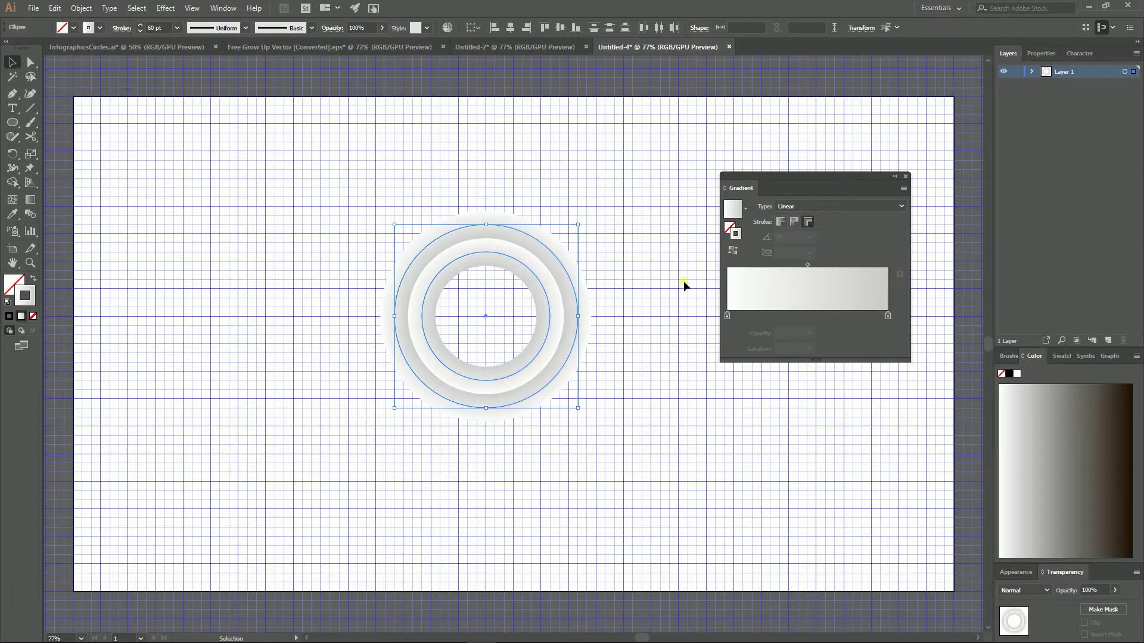
- Select the outer ring and try Reverse Gradient to check the shading direction
{"action": "left_click", "coordinate": [628, 291]}
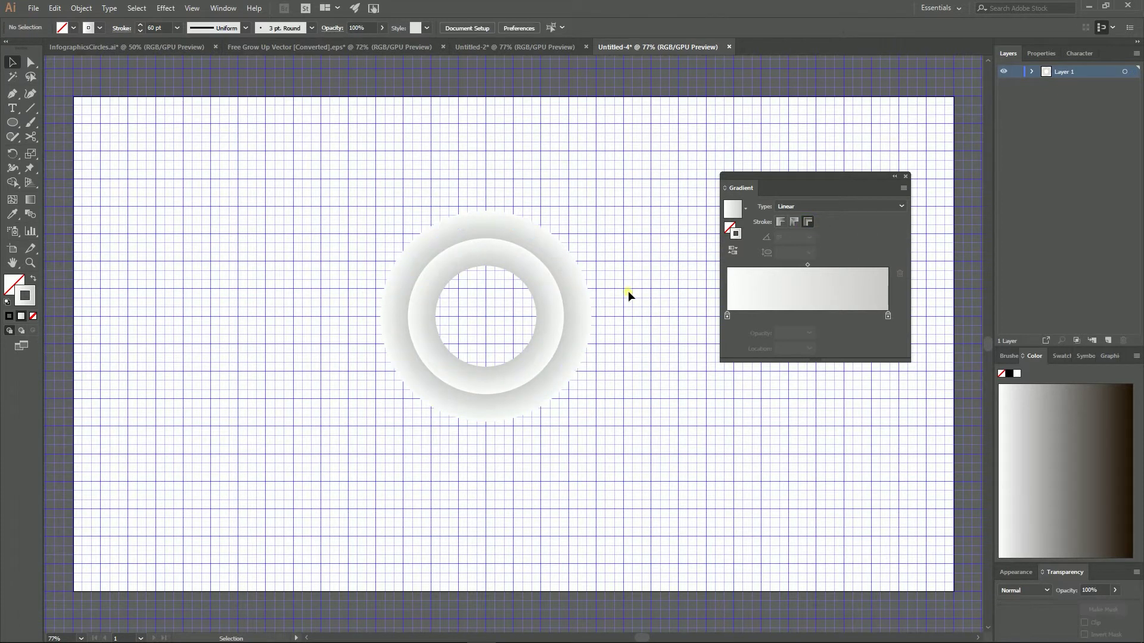
{"action": "left_click", "coordinate": [582, 322]}
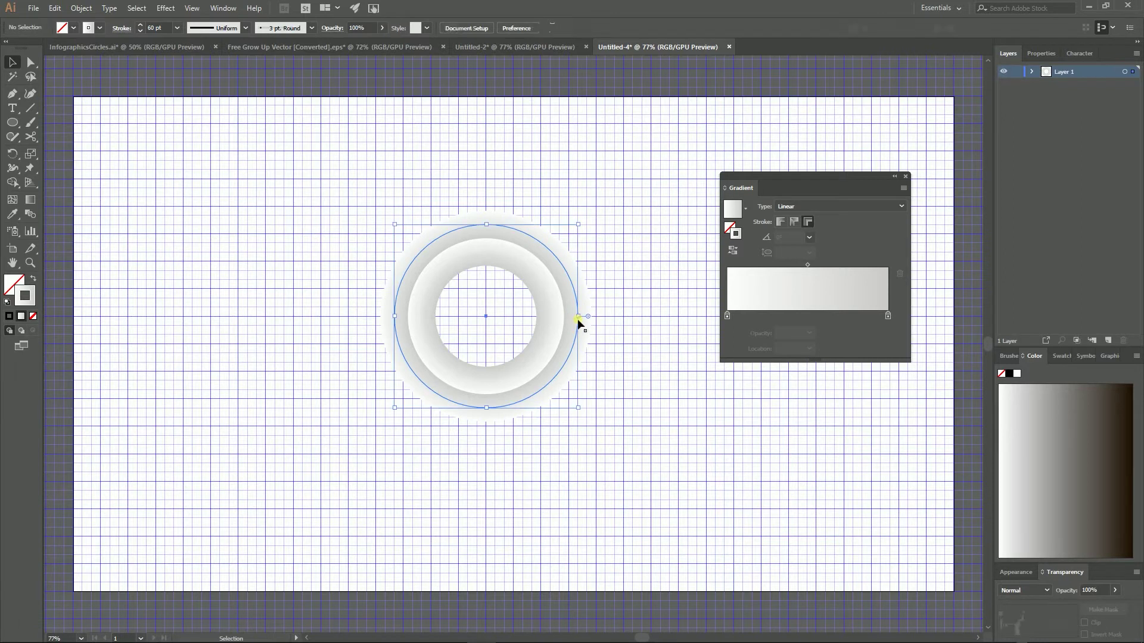
{"action": "left_click", "coordinate": [732, 250]}
{"action": "left_click", "coordinate": [732, 250]}
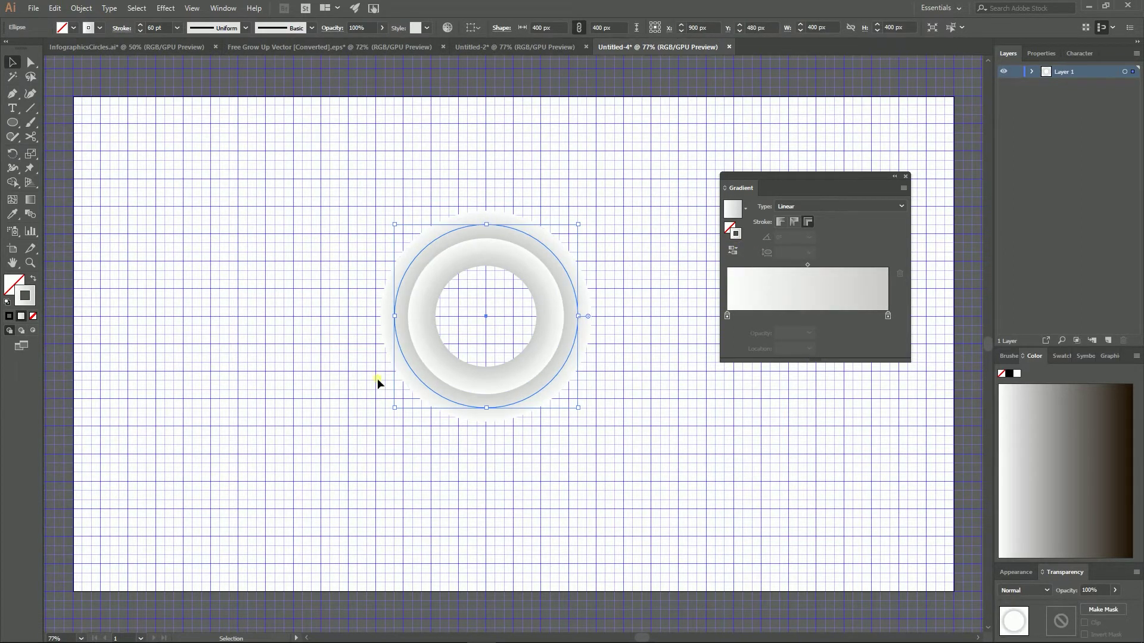
{"action": "left_click", "coordinate": [734, 251]}
- Cut the outer and inner rings at their left and right anchors with Scissors
{"action": "key", "text": "c"}
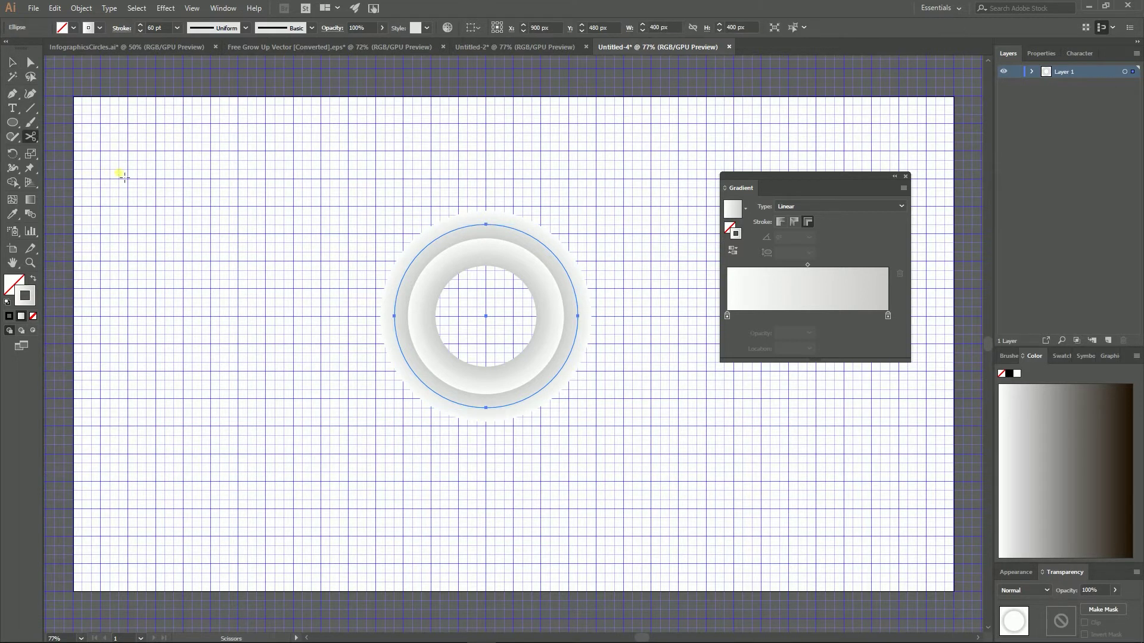
{"action": "left_click", "coordinate": [394, 316]}
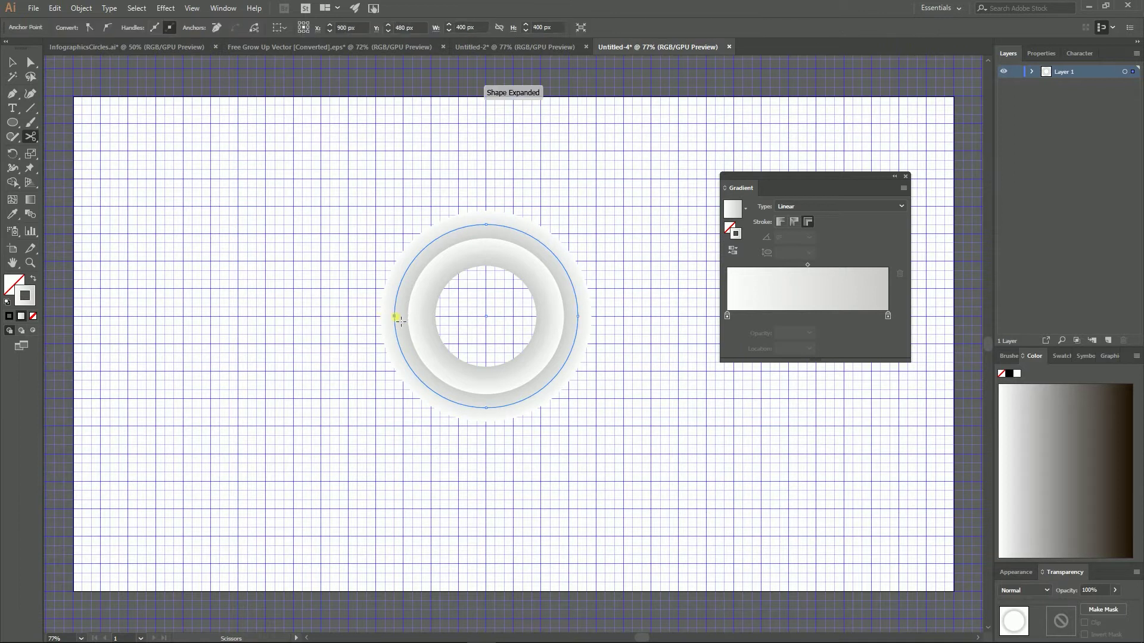
{"action": "left_click", "coordinate": [578, 318]}
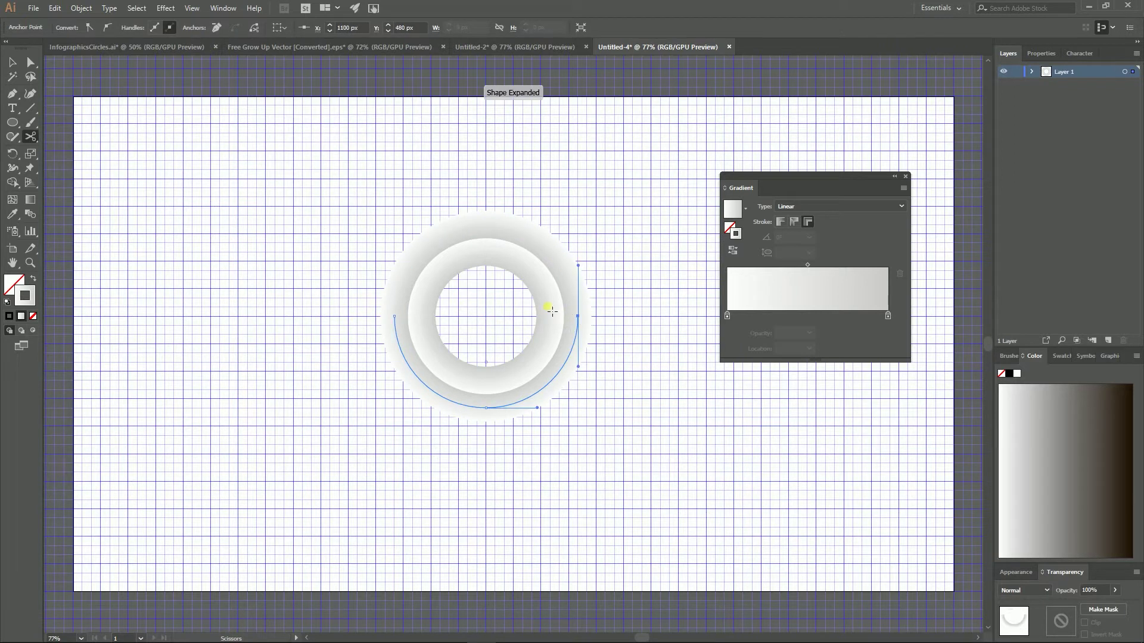
{"action": "left_click", "coordinate": [548, 303], "text": "ctrl"}
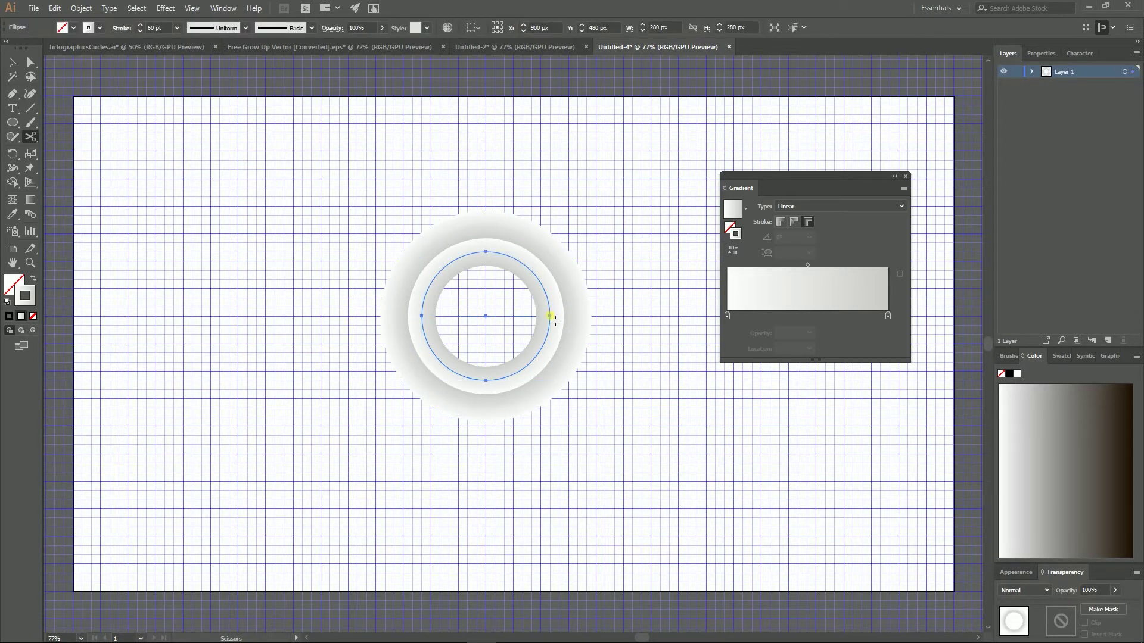
{"action": "left_click", "coordinate": [549, 315]}
{"action": "left_click", "coordinate": [422, 315]}
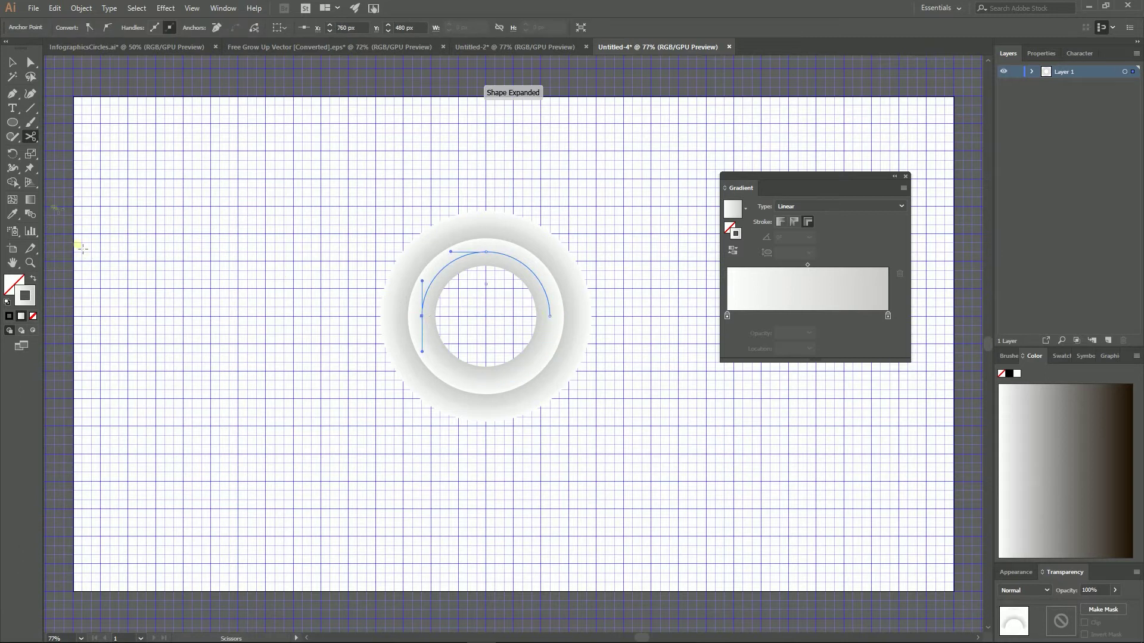
- Shift the lower half-arcs right so they join the upper arches in an S-wave
{"action": "key", "text": "v"}
{"action": "left_click", "coordinate": [225, 304]}
{"action": "left_click_drag", "start_coordinate": [331, 339], "coordinate": [476, 390]}
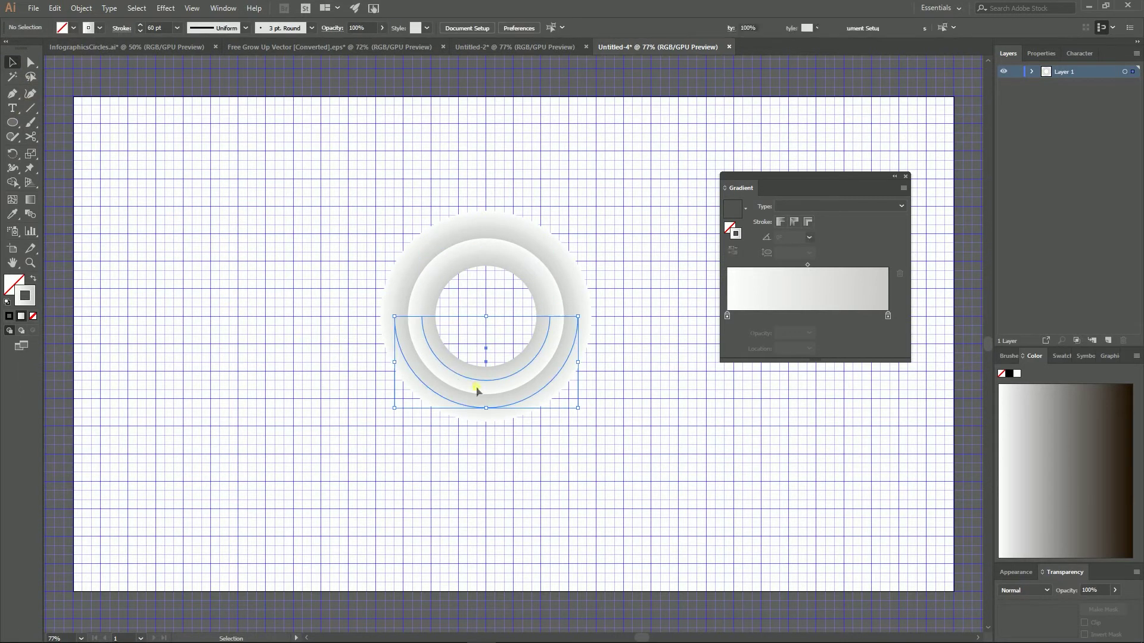
{"action": "left_click_drag", "start_coordinate": [427, 350], "coordinate": [579, 352]}
{"action": "left_click", "coordinate": [618, 245]}
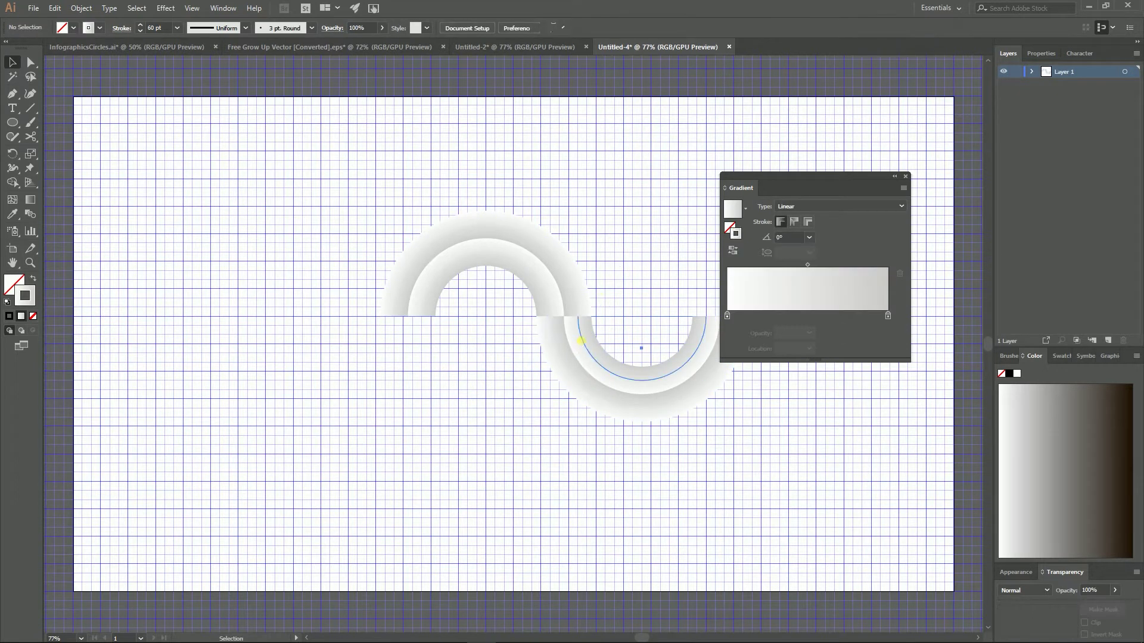
{"action": "left_click", "coordinate": [580, 341]}
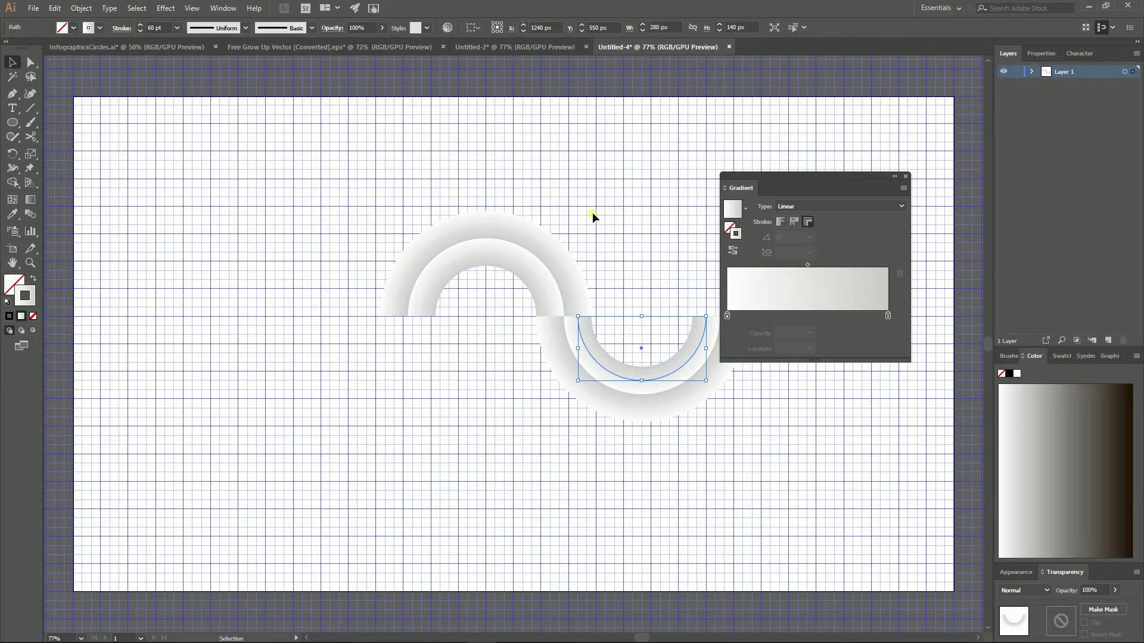
{"action": "left_click_drag", "start_coordinate": [594, 216], "coordinate": [420, 323]}
- Reverse the gradient on both the inner and outer lower arcs
{"action": "left_click", "coordinate": [438, 344]}
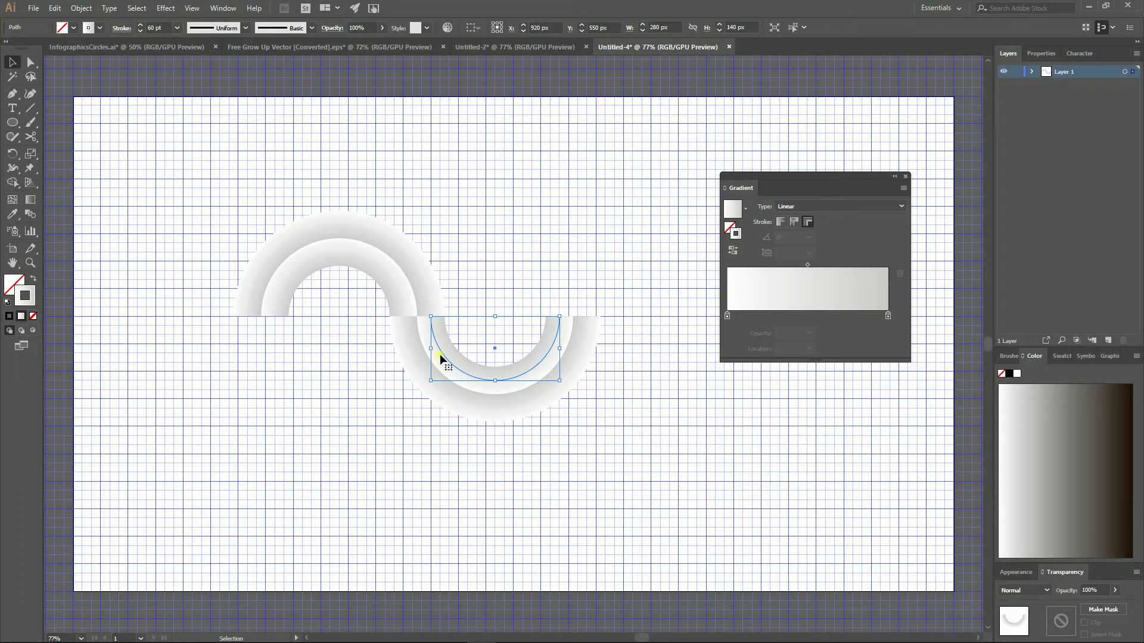
{"action": "left_click", "coordinate": [733, 251]}
{"action": "left_click", "coordinate": [402, 340]}
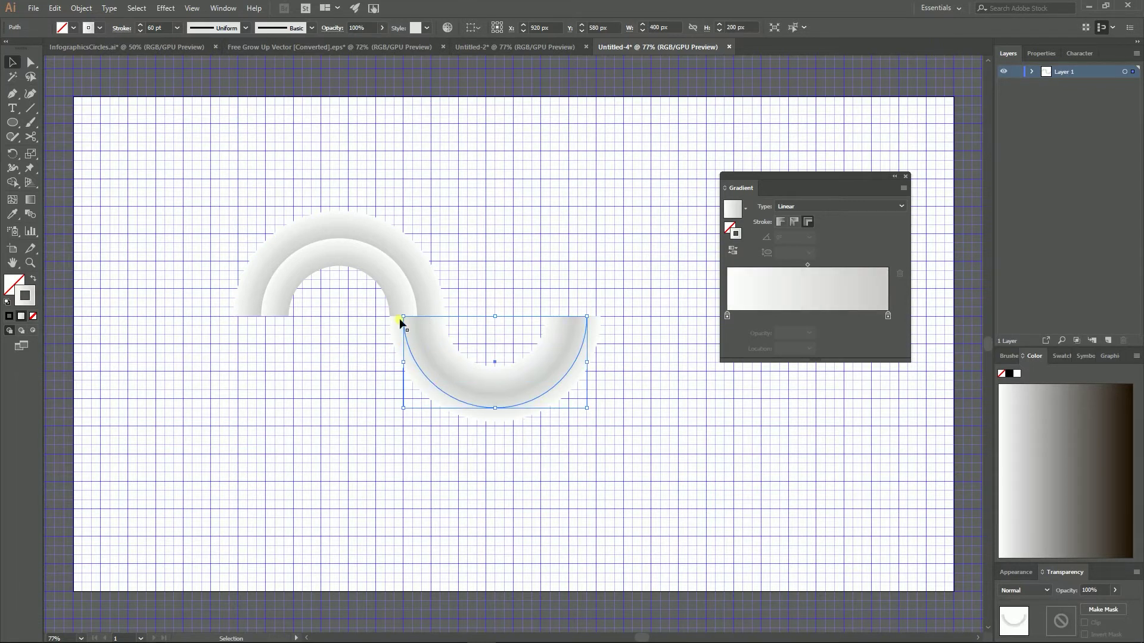
{"action": "left_click", "coordinate": [733, 250]}
{"action": "left_click", "coordinate": [595, 253]}
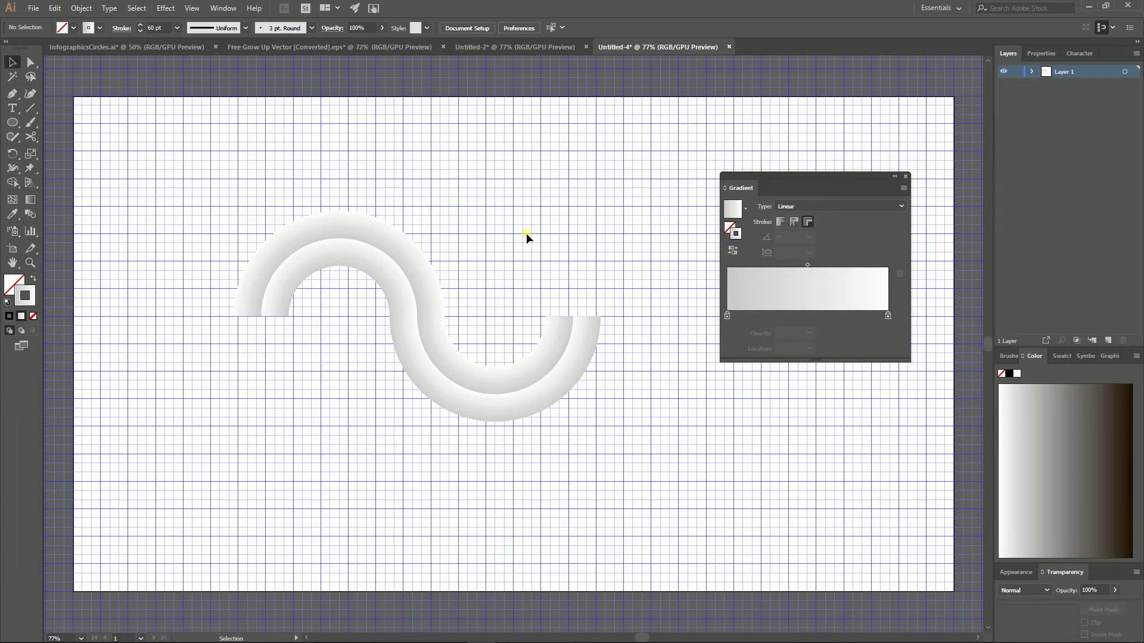
- Duplicate the four-arc S-wave to the right to extend the wave
{"action": "key", "text": "ctrl+a"}
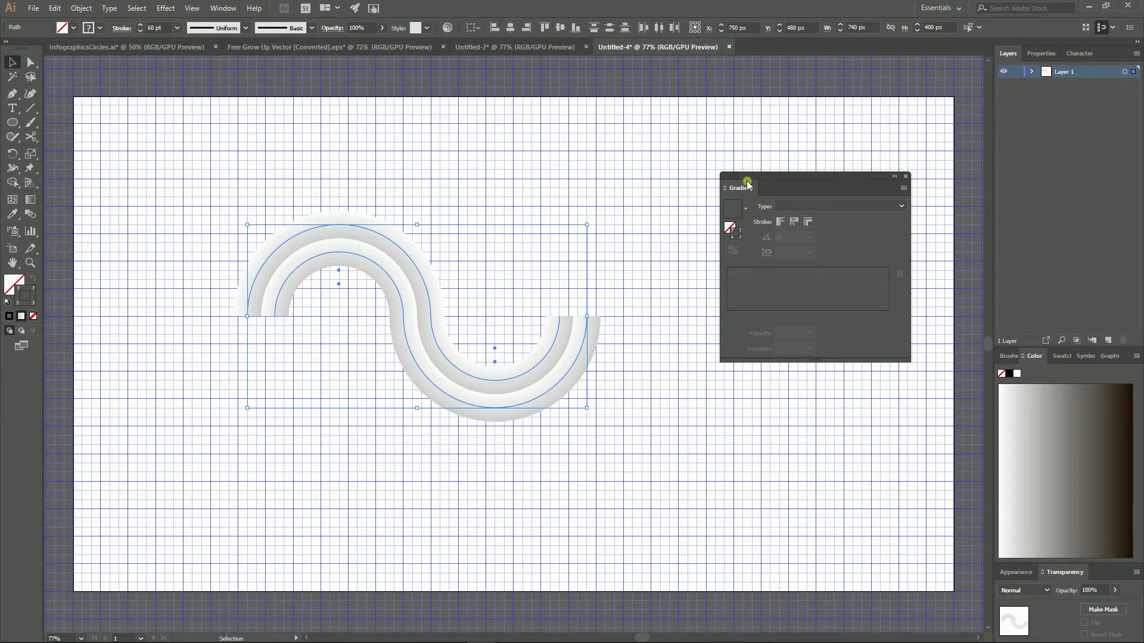
{"action": "left_click_drag", "start_coordinate": [751, 176], "coordinate": [892, 173]}
{"action": "left_click_drag", "start_coordinate": [417, 296], "coordinate": [721, 272]}
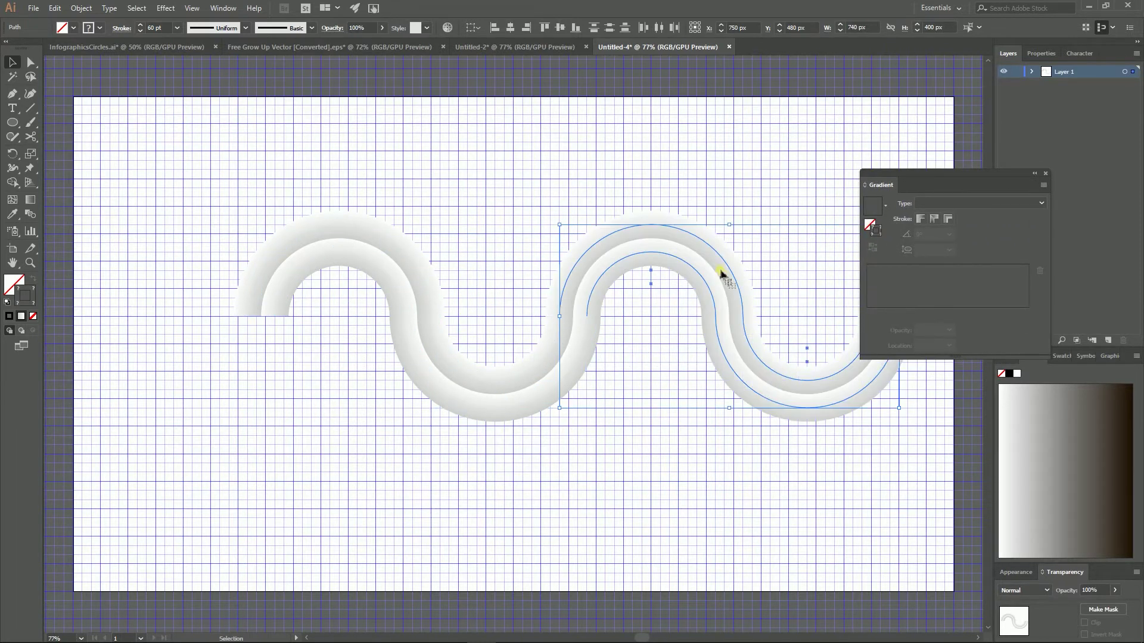
{"action": "left_click", "coordinate": [652, 167]}
- Shift the whole wave left and copy the middle wave leftward to overlap into rings
{"action": "left_click_drag", "start_coordinate": [563, 319], "coordinate": [752, 466]}
{"action": "mouse_move", "coordinate": [749, 352]}
{"action": "left_mouse_down"}
{"action": "mouse_move", "coordinate": [697, 347]}
{"action": "mouse_move", "coordinate": [749, 352]}
{"action": "left_mouse_up"}
{"action": "left_click_drag", "start_coordinate": [296, 138], "coordinate": [805, 505]}
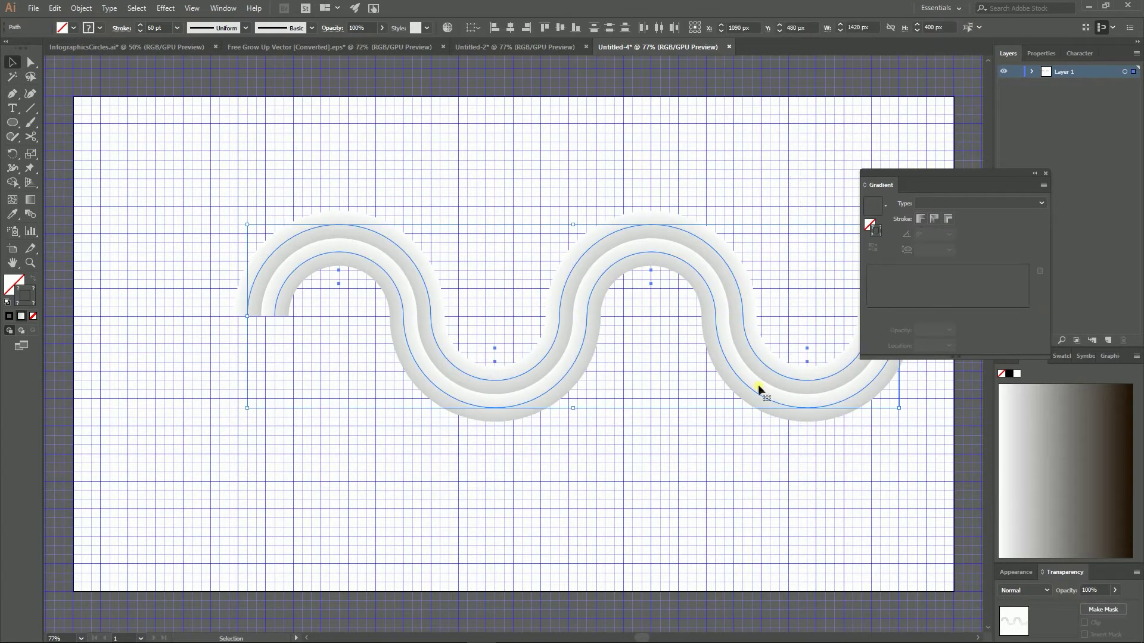
{"action": "left_click_drag", "start_coordinate": [761, 388], "coordinate": [628, 374]}
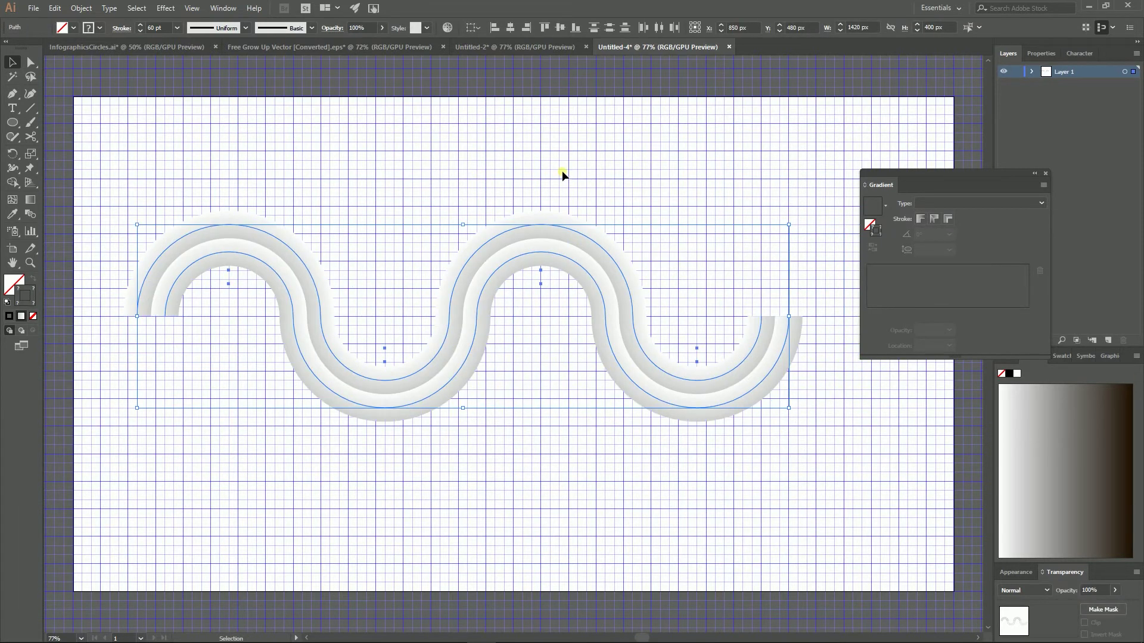
{"action": "left_click", "coordinate": [562, 170]}
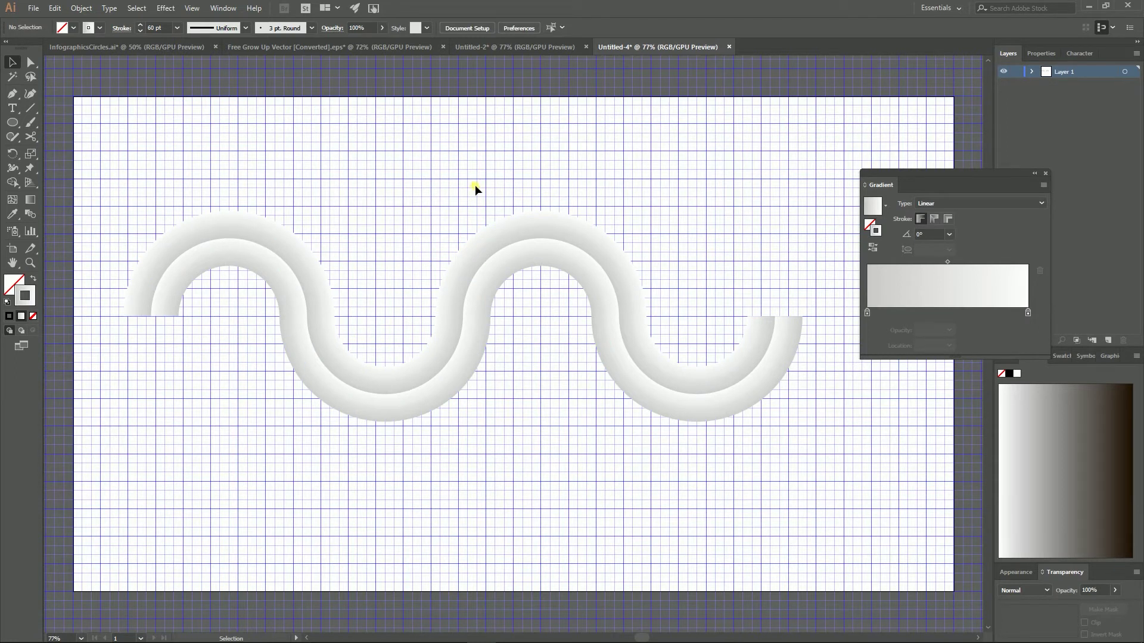
{"action": "left_click", "coordinate": [613, 375]}
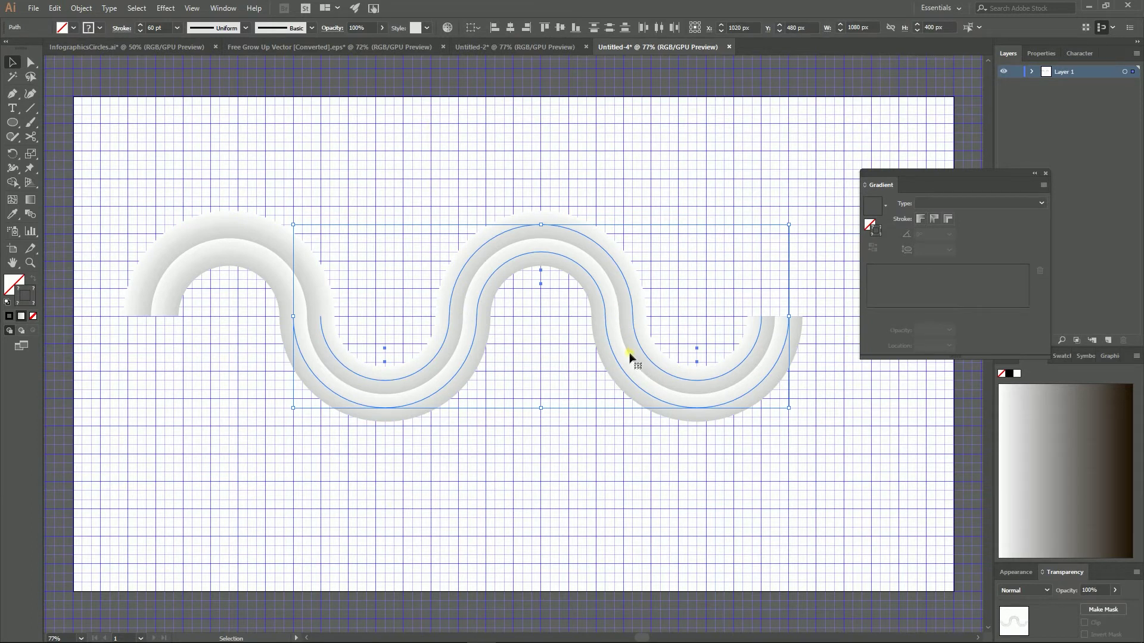
{"action": "left_click_drag", "start_coordinate": [629, 356], "coordinate": [482, 351]}
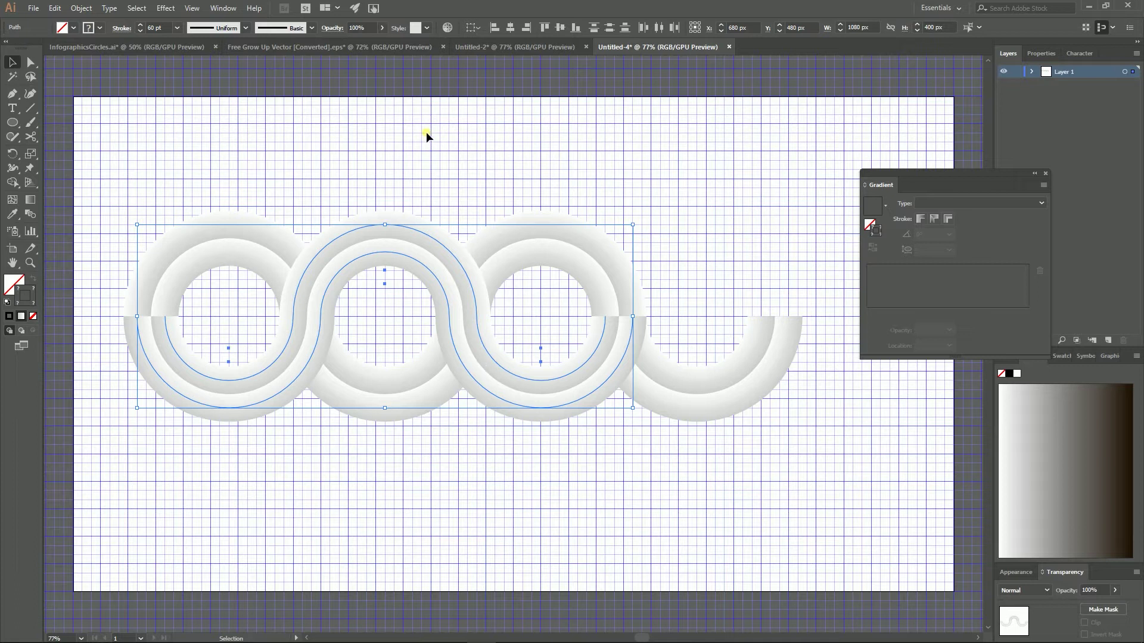
- Copy the top-left half-ring to the right end to close the last ring
{"action": "left_click", "coordinate": [492, 141]}
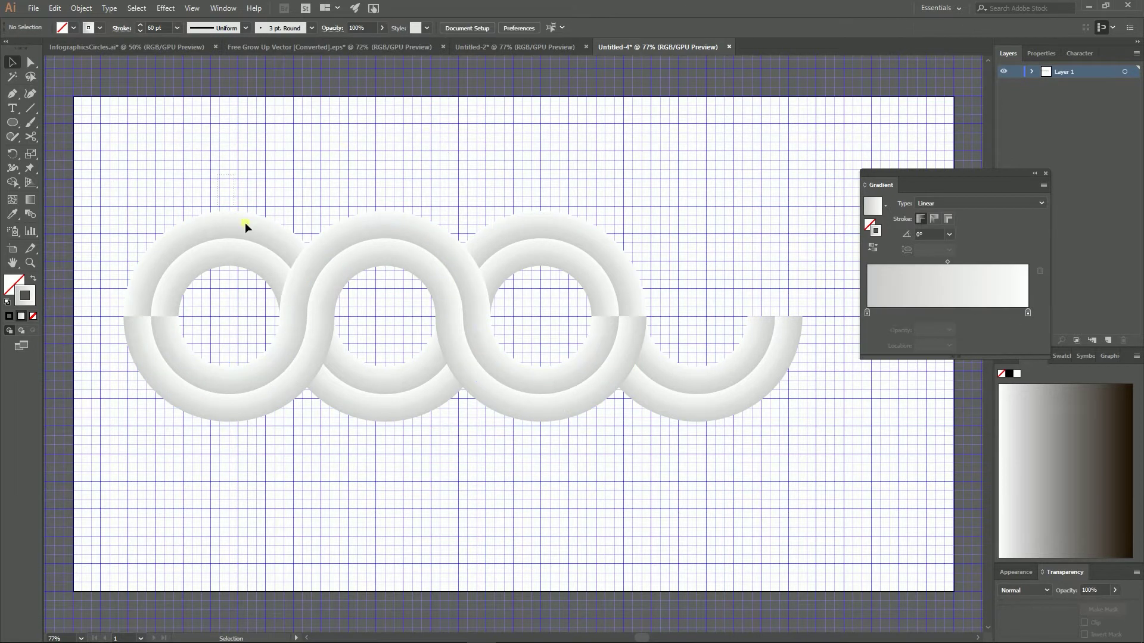
{"action": "left_click", "coordinate": [254, 256]}
{"action": "left_click_drag", "start_coordinate": [250, 246], "coordinate": [712, 243]}
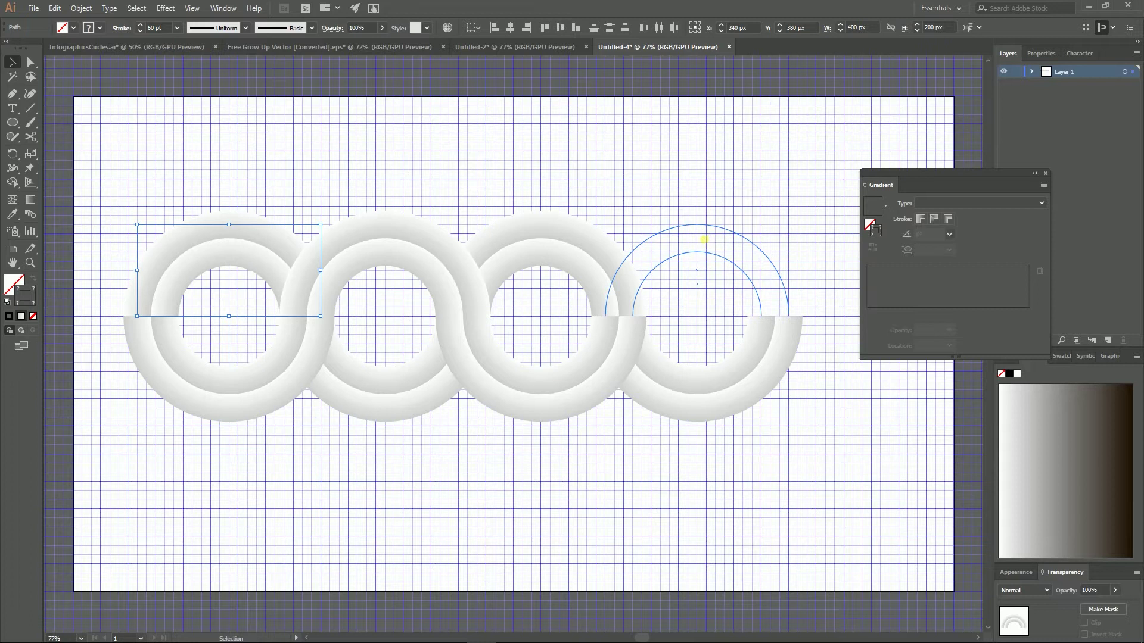
{"action": "left_click", "coordinate": [681, 176]}
{"action": "left_click", "coordinate": [740, 281]}
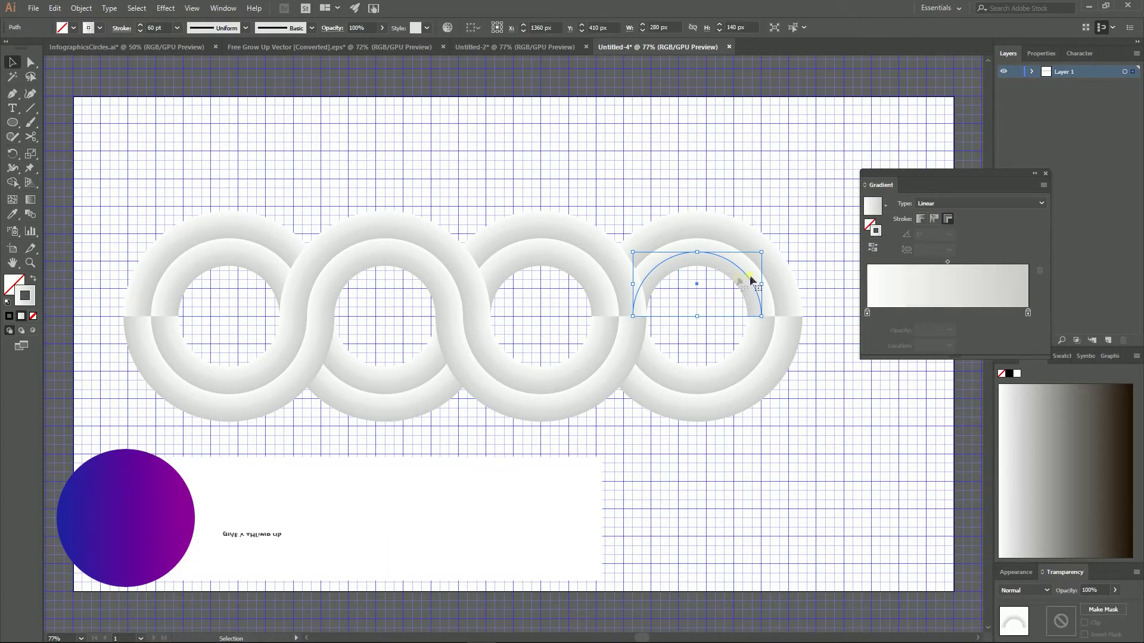
{"action": "left_click", "coordinate": [754, 352]}
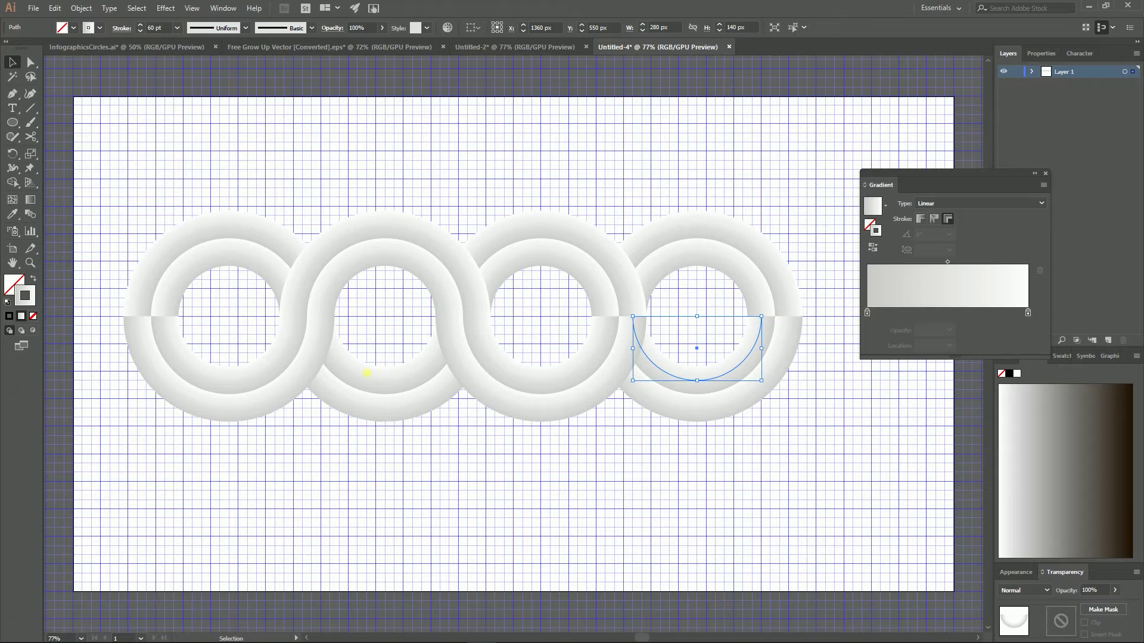
{"action": "key", "text": "ctrl+z"}
- Reverse the gradient on the first ring's inner and outer lower halves
{"action": "left_click", "coordinate": [208, 376]}
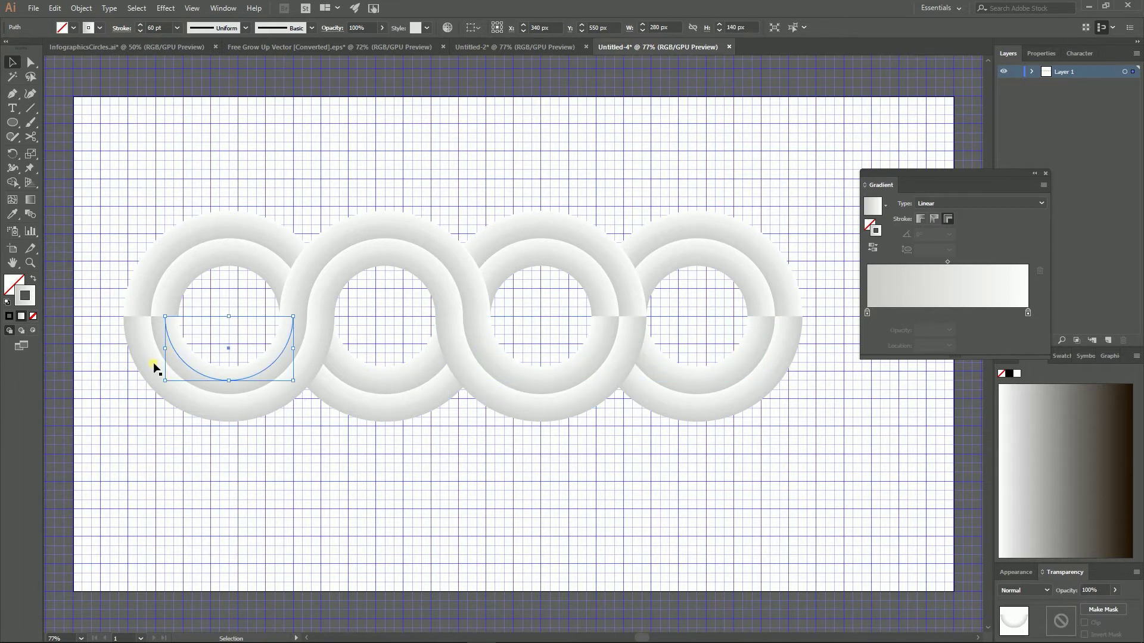
{"action": "left_click", "coordinate": [873, 247]}
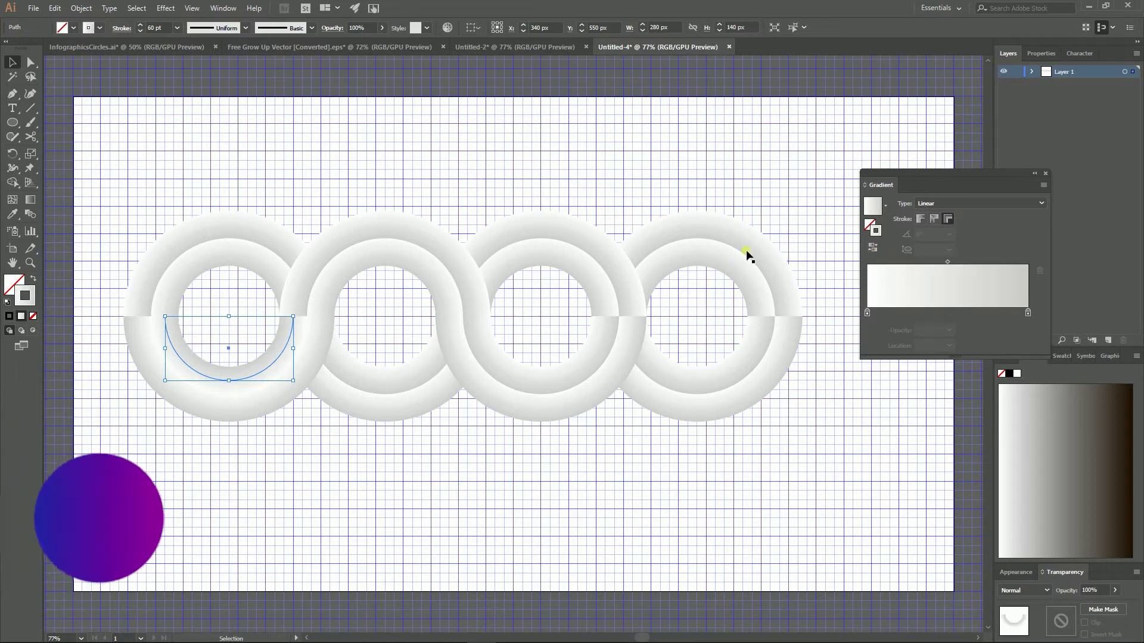
{"action": "left_click", "coordinate": [131, 343]}
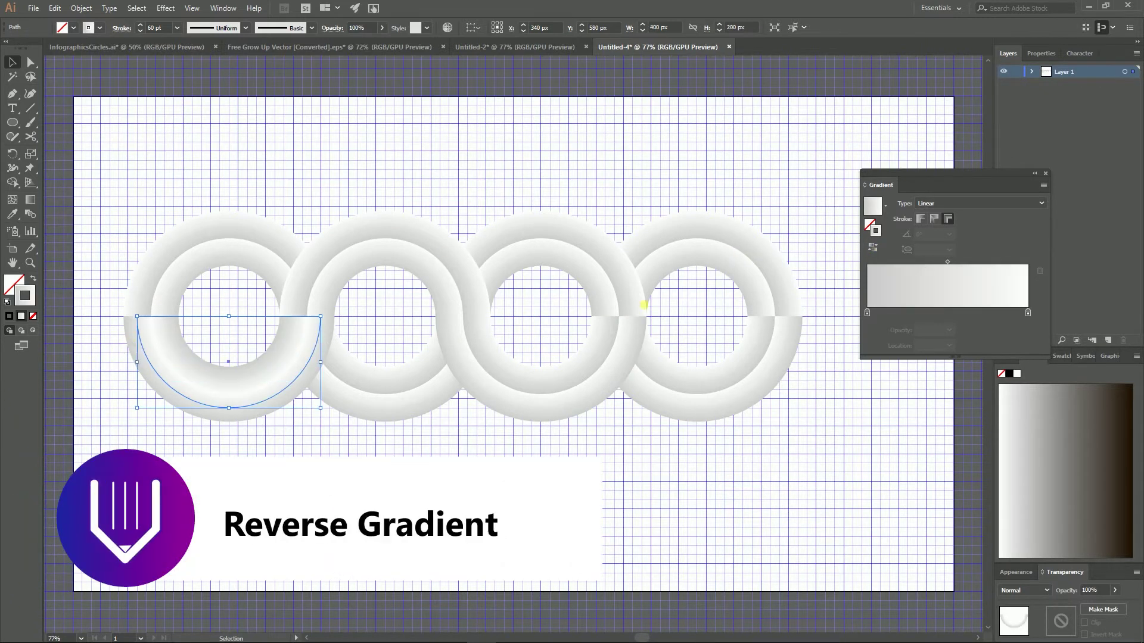
{"action": "left_click", "coordinate": [872, 247]}
{"action": "left_click", "coordinate": [223, 172]}
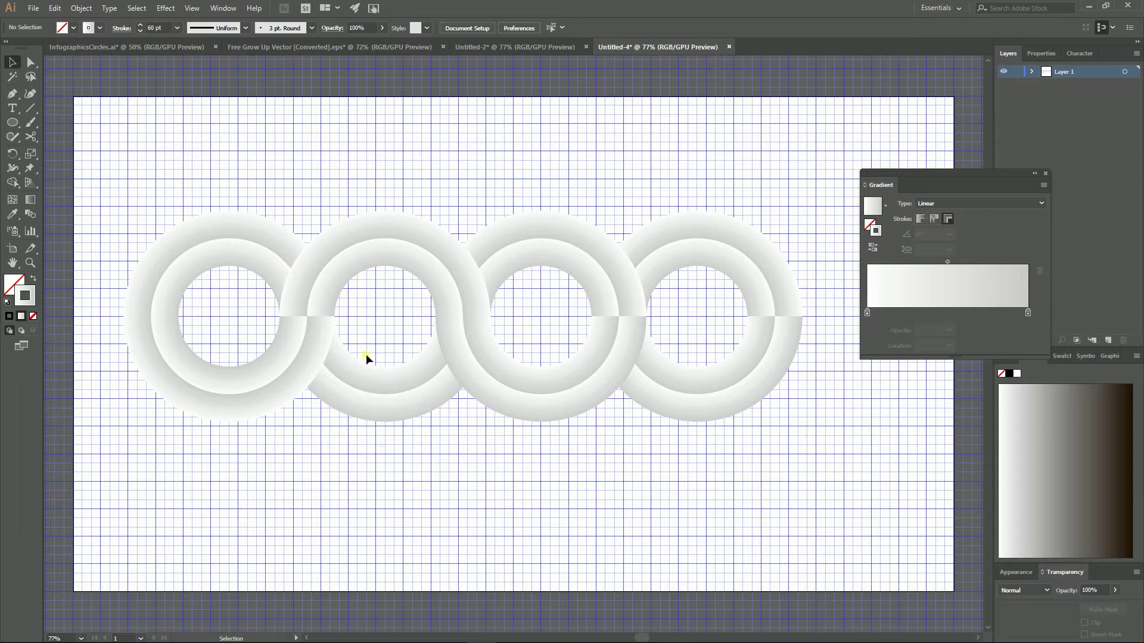
{"action": "left_click_drag", "start_coordinate": [367, 359], "coordinate": [379, 469]}
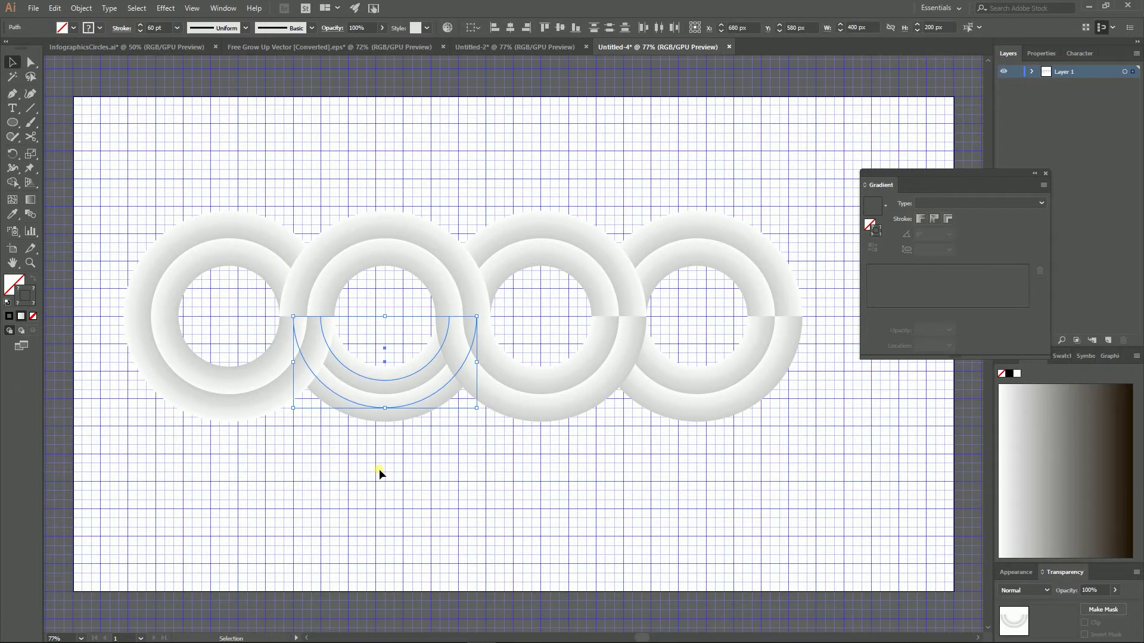
- Send the second ring's top half to the back with Ctrl+Shift+[
{"action": "key", "text": "a"}
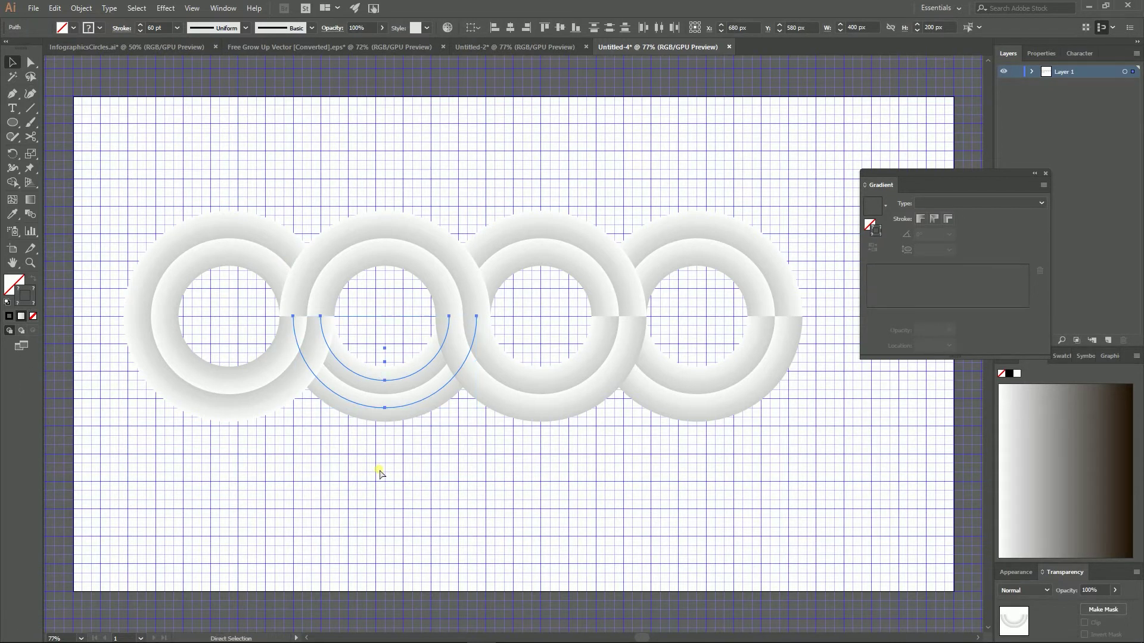
{"action": "key", "text": "ctrl+shift+bracketright"}
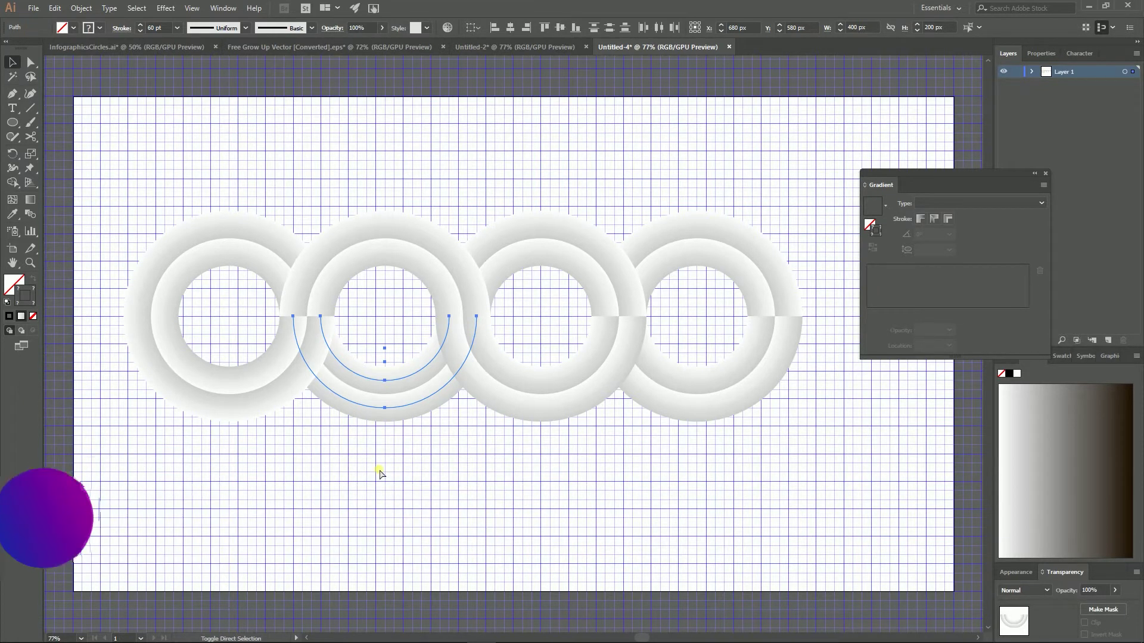
{"action": "key", "text": "v"}
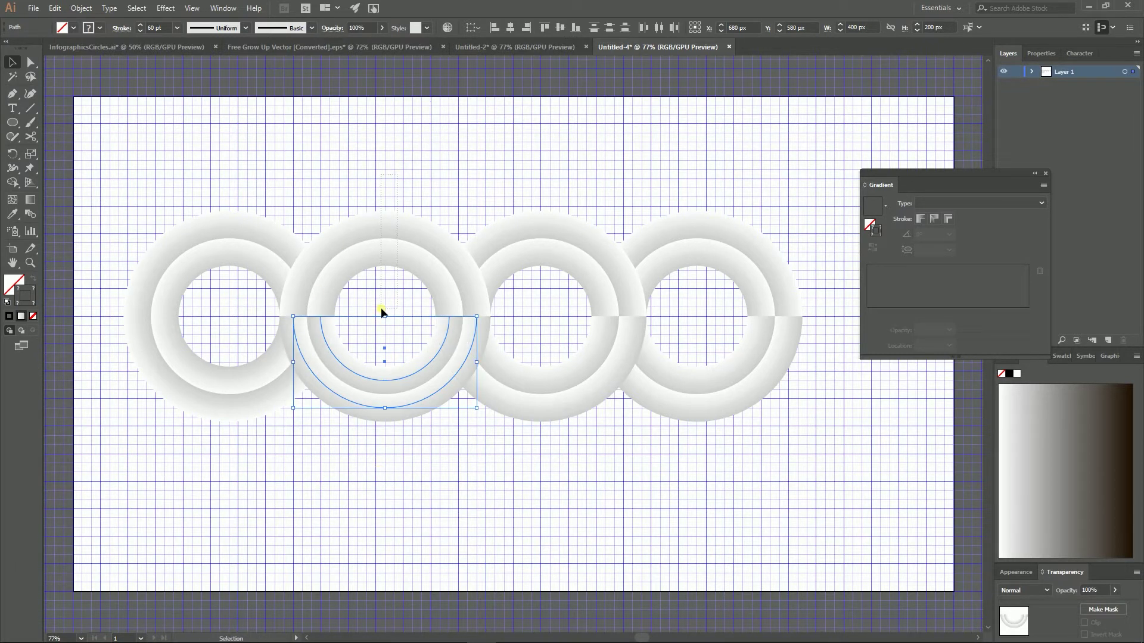
{"action": "left_click", "coordinate": [385, 239]}
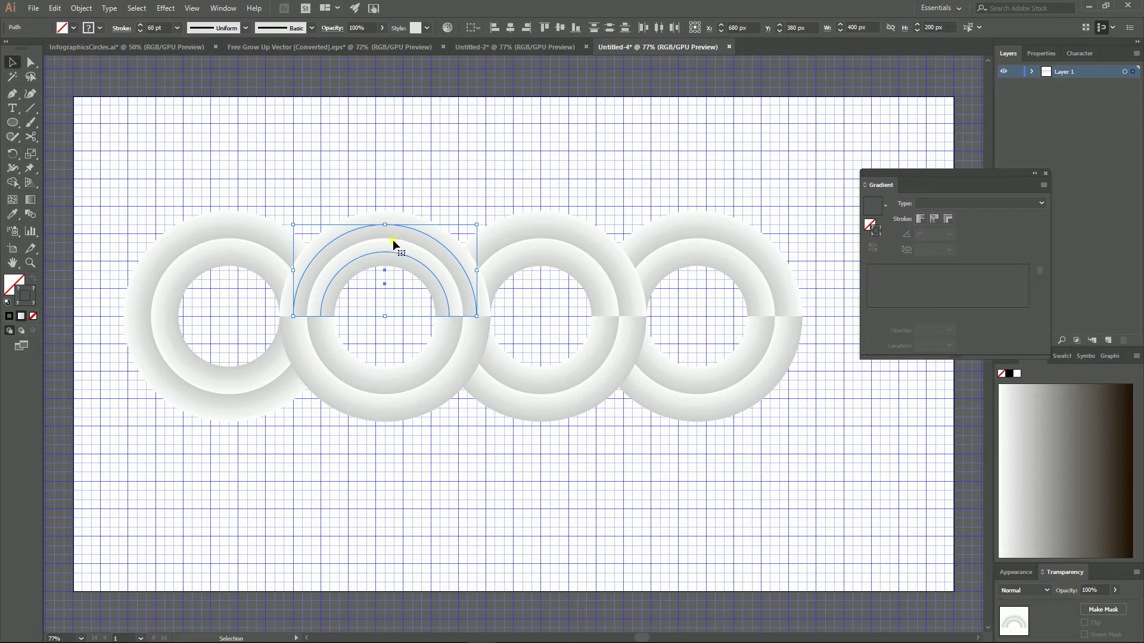
{"action": "key", "text": "a"}
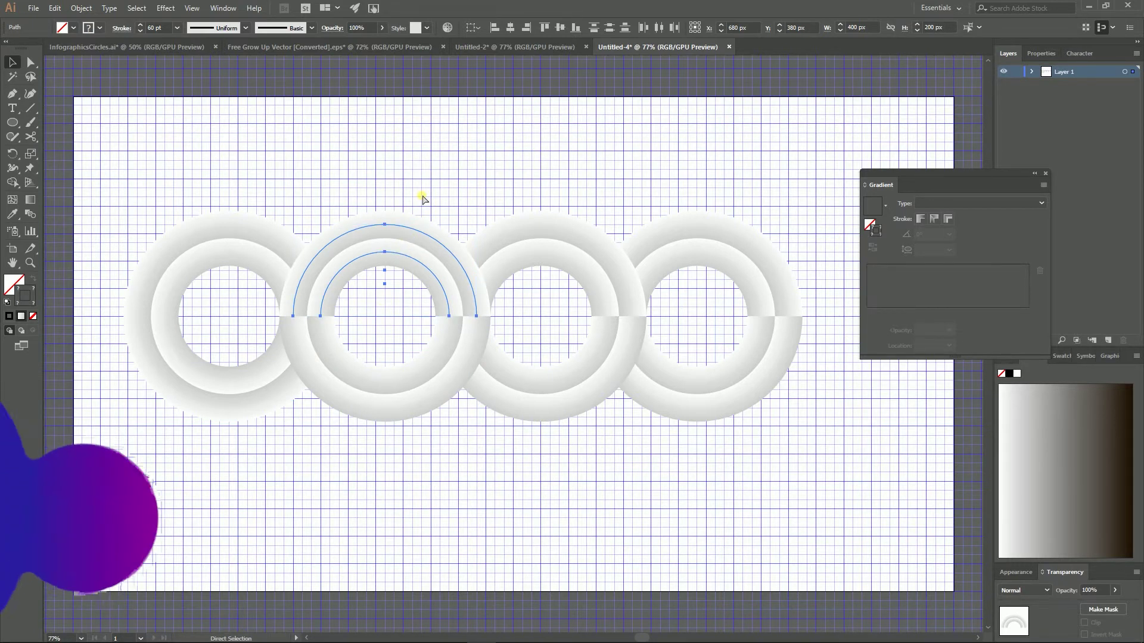
{"action": "key", "text": "ctrl+shift+bracketleft"}
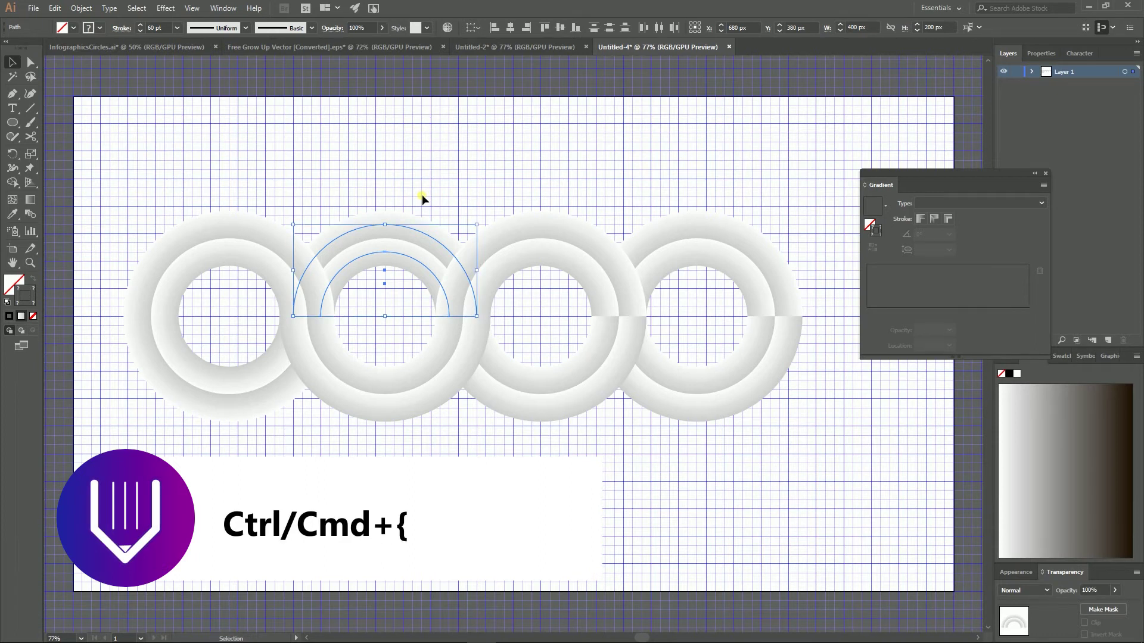
{"action": "key", "text": "v"}
- Select the third ring's top and bottom half-arcs
{"action": "left_click", "coordinate": [556, 181]}
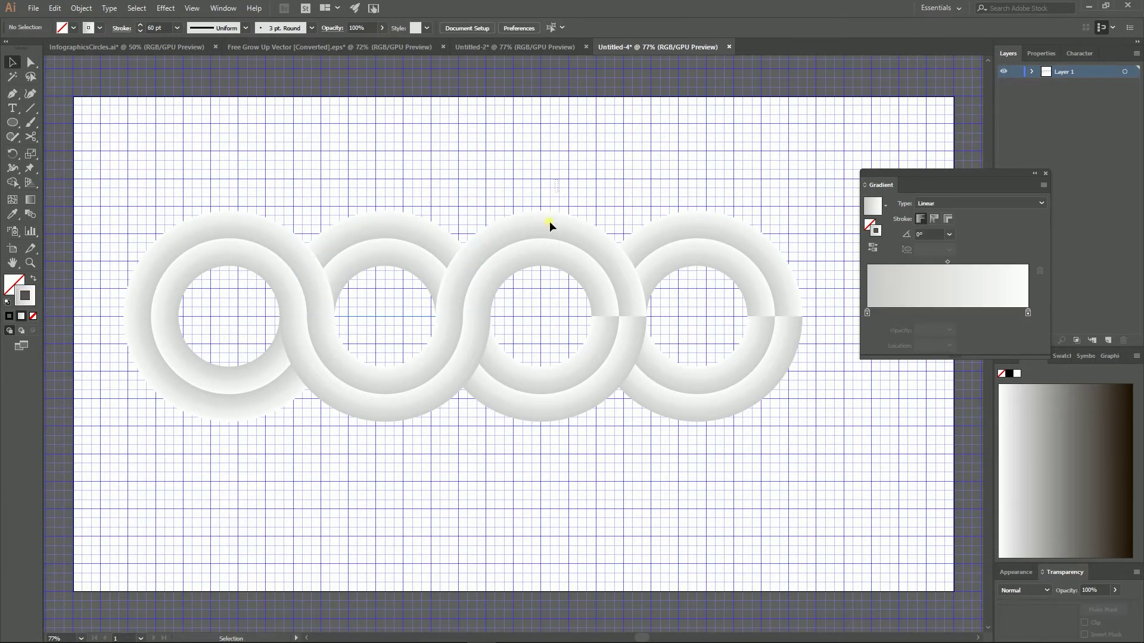
{"action": "left_click", "coordinate": [535, 274]}
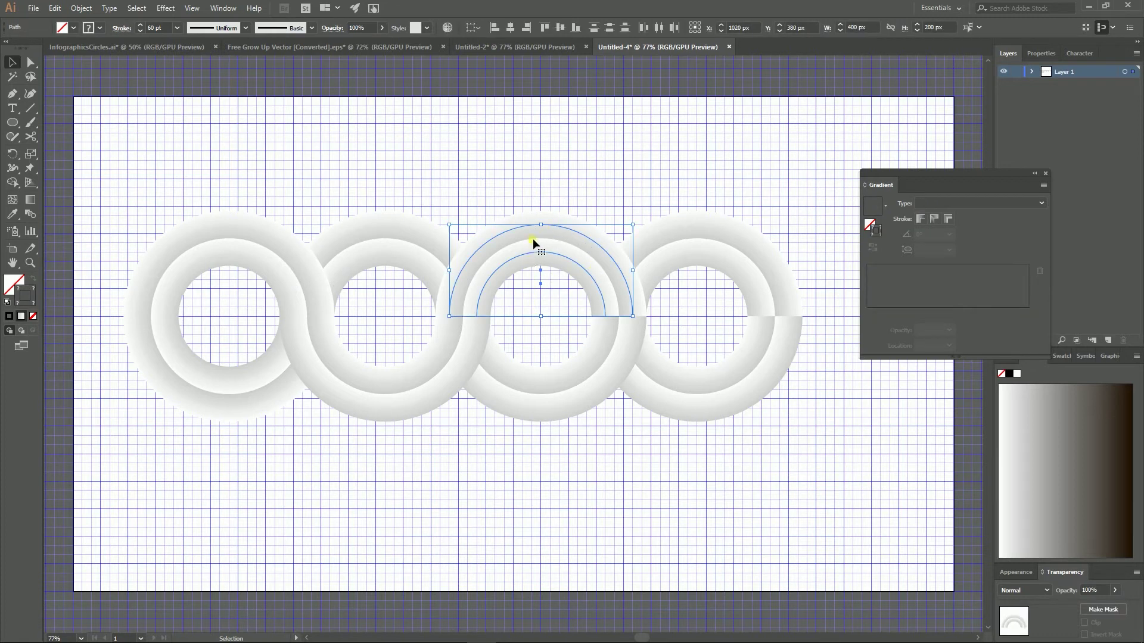
{"action": "key", "text": "ctrl"}
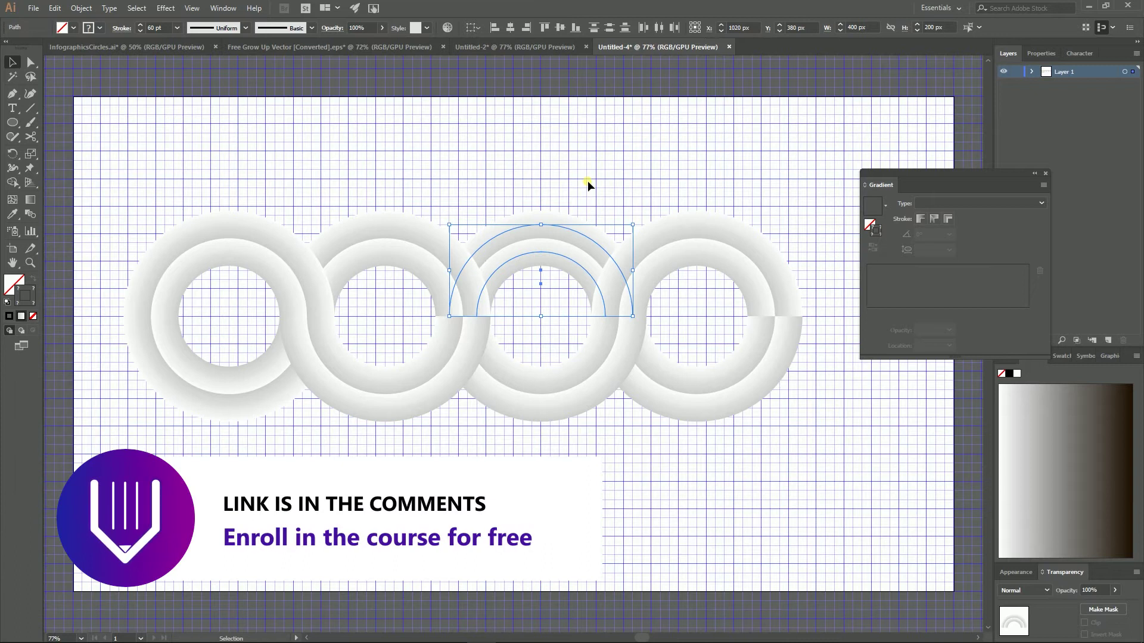
{"action": "left_click", "coordinate": [541, 331]}
{"action": "left_click_drag", "start_coordinate": [541, 331], "coordinate": [541, 411]}
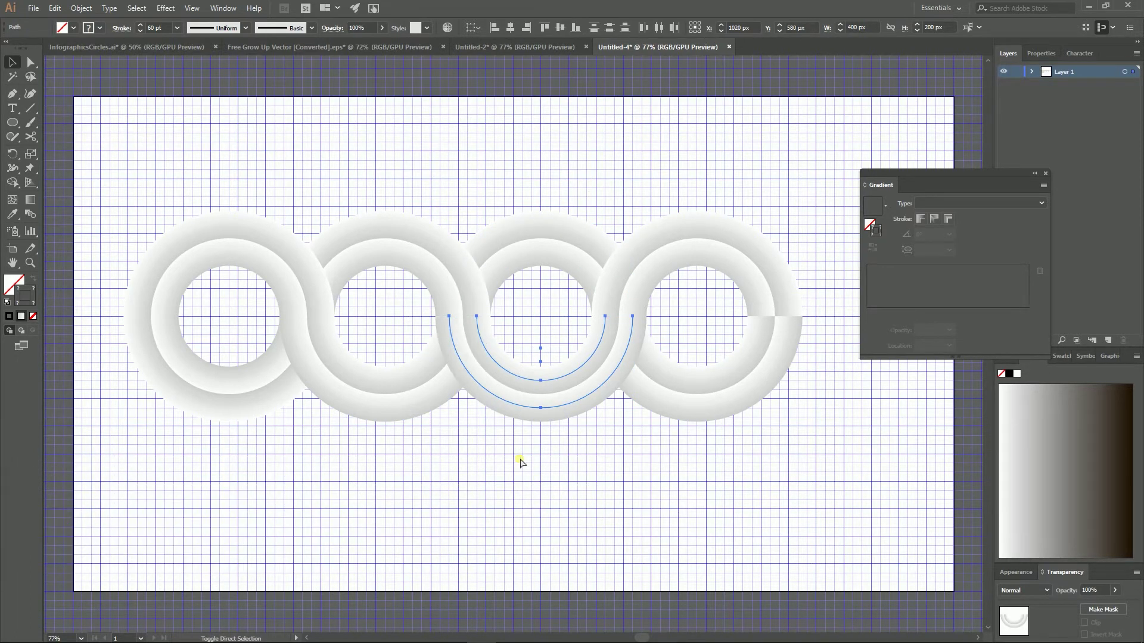
{"action": "left_click", "coordinate": [455, 168]}
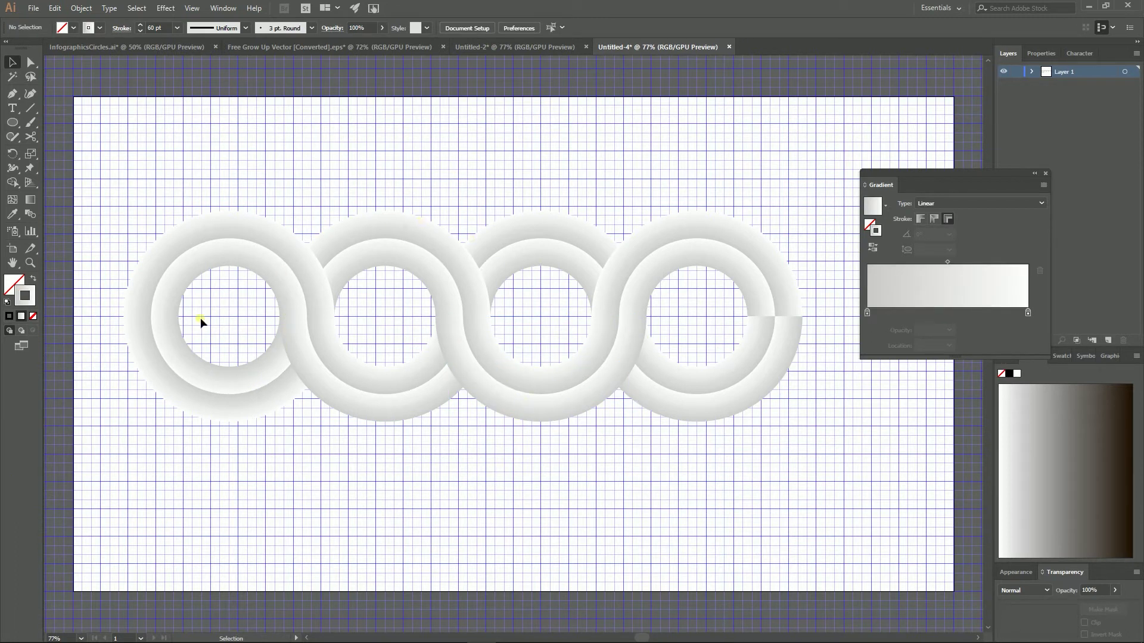
{"action": "left_click_drag", "start_coordinate": [595, 180], "coordinate": [546, 287]}
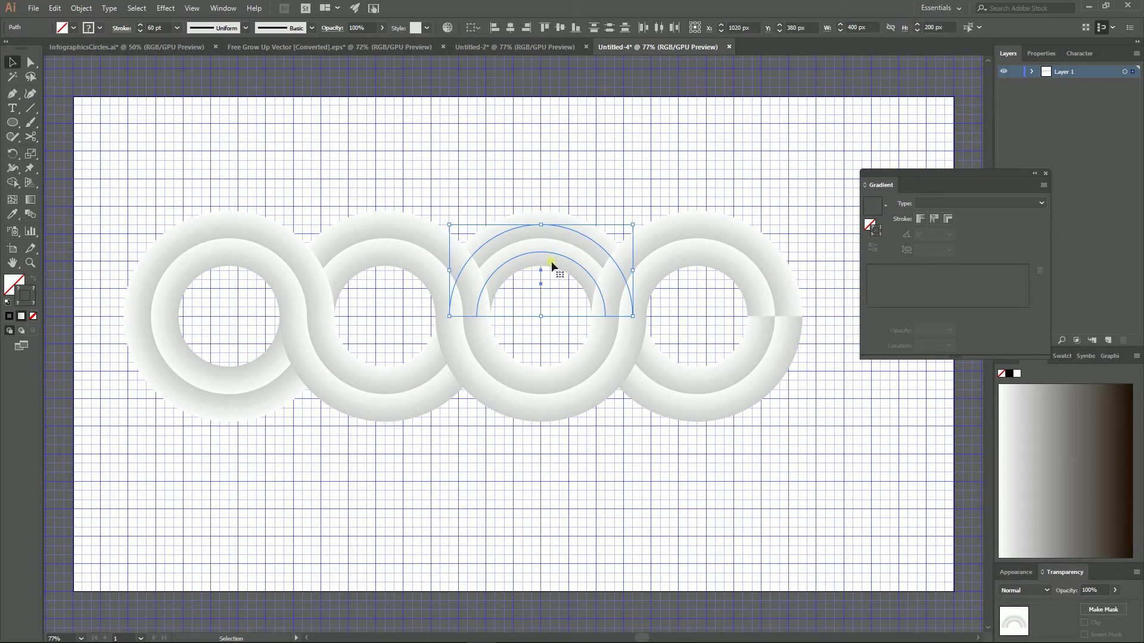
- Cut the third ring's top arcs and bring the right quarter arcs to front
{"action": "left_click_drag", "start_coordinate": [544, 250], "coordinate": [547, 186]}
{"action": "key", "text": "c"}
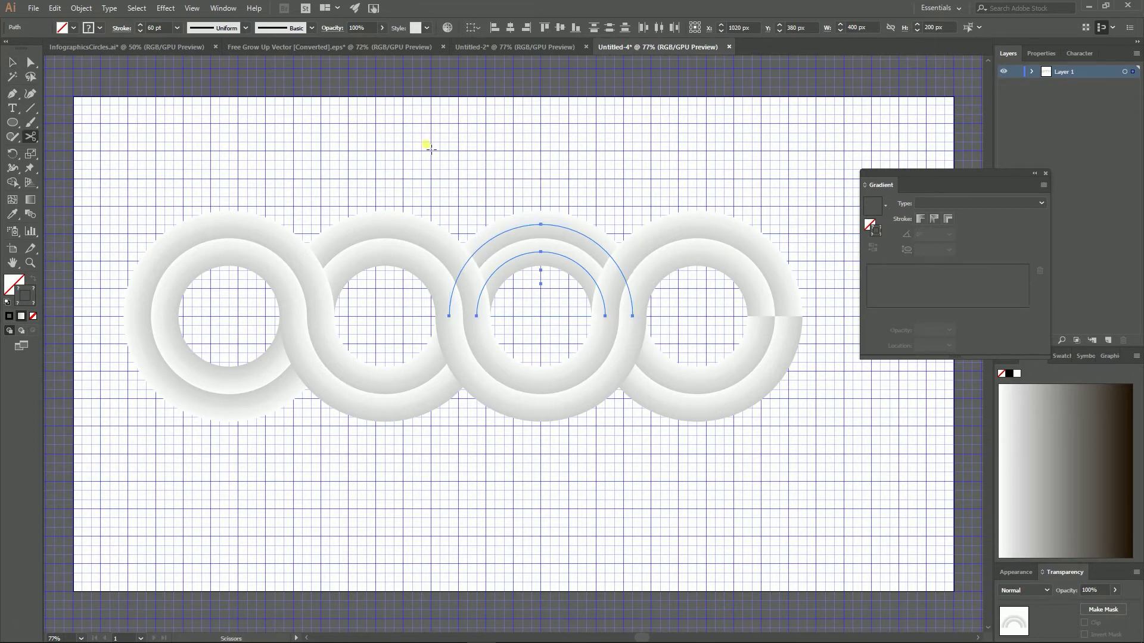
{"action": "left_click", "coordinate": [541, 253]}
{"action": "left_click", "coordinate": [541, 223]}
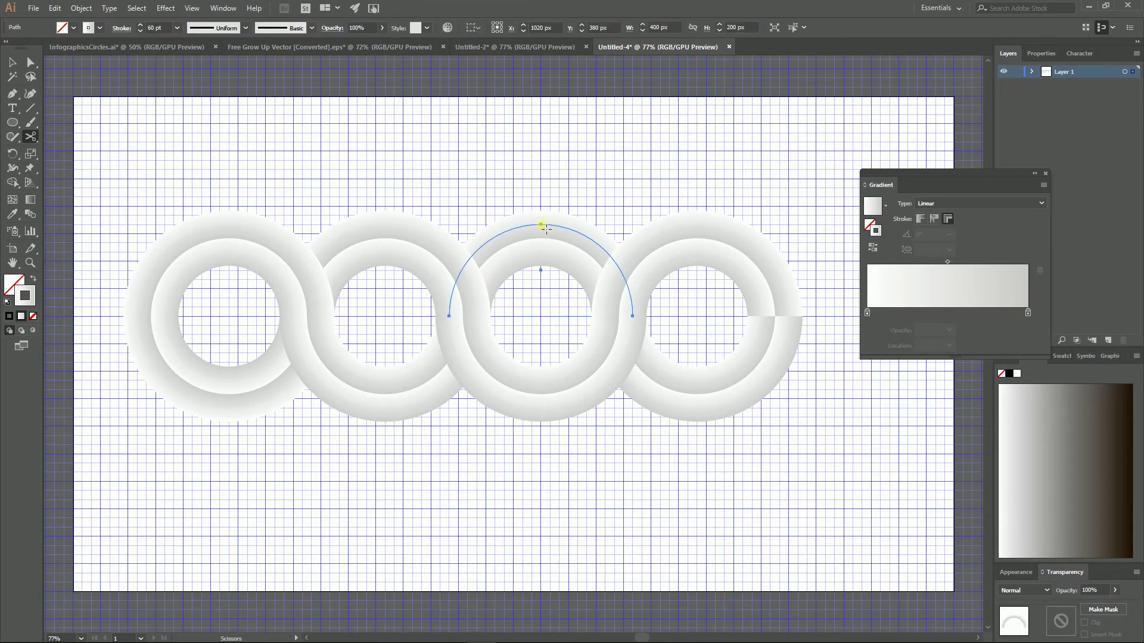
{"action": "left_click", "coordinate": [12, 62]}
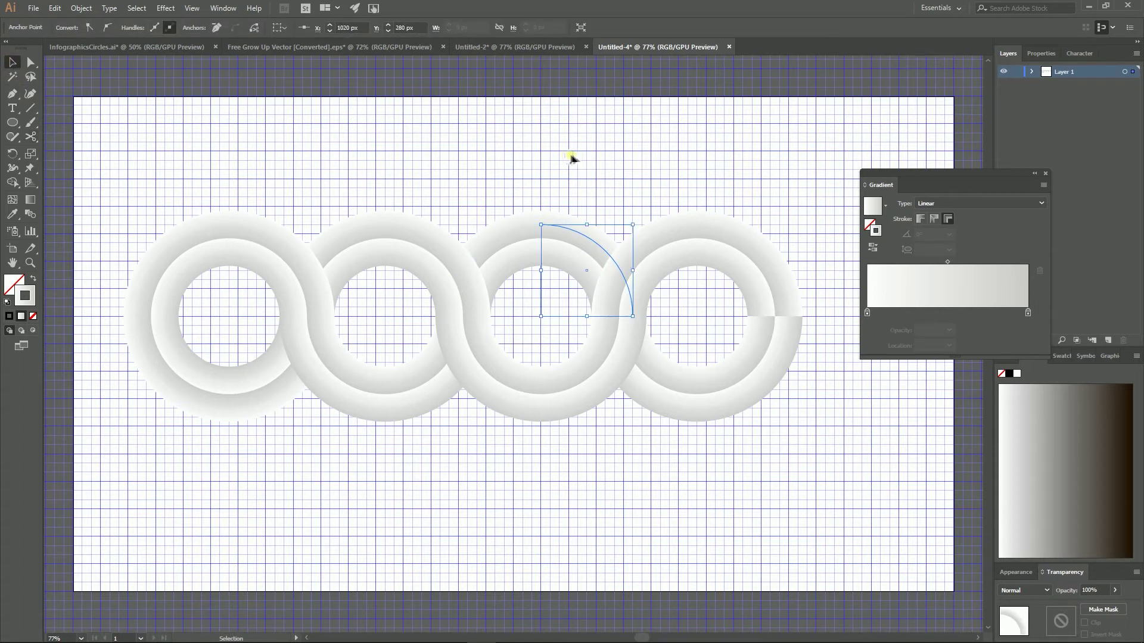
{"action": "left_click_drag", "start_coordinate": [602, 180], "coordinate": [563, 269]}
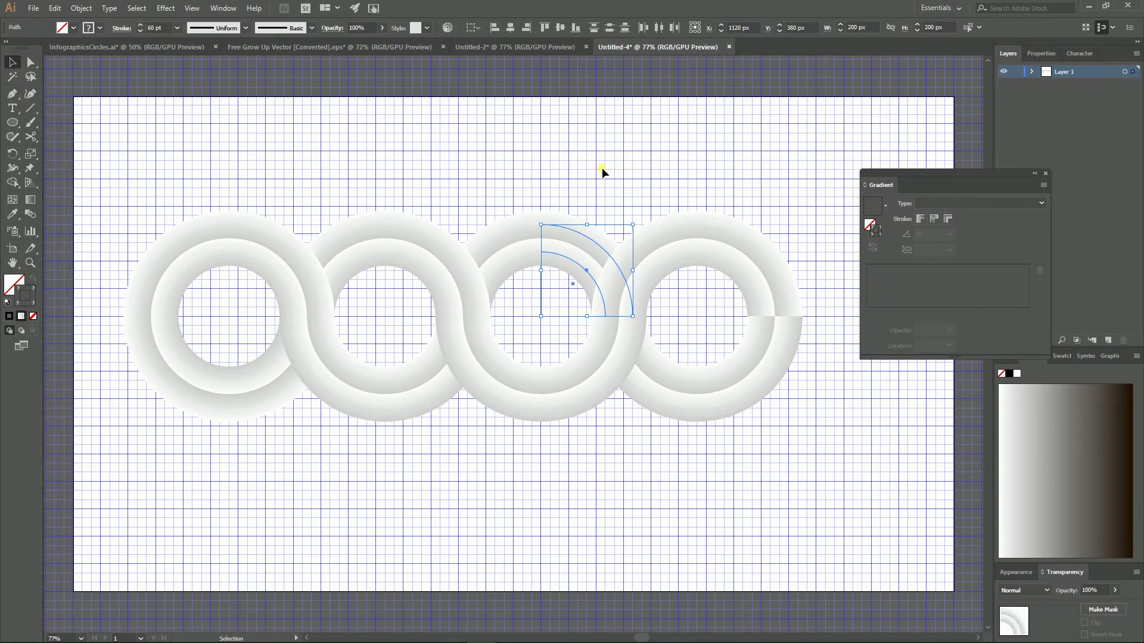
{"action": "key", "text": "ctrl"}
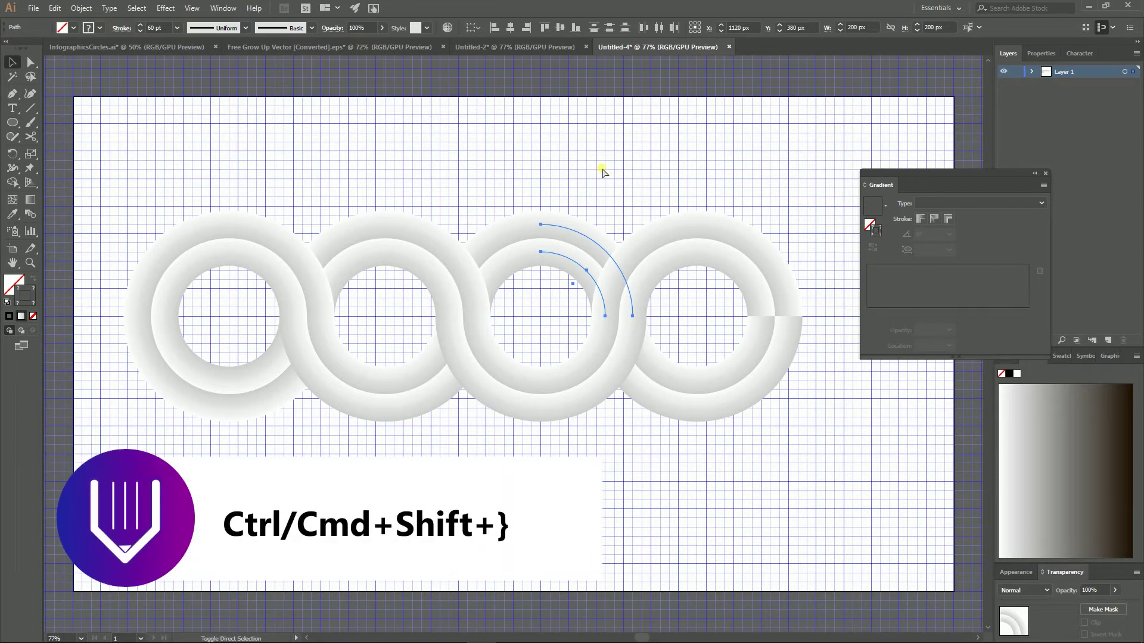
{"action": "key", "text": "ctrl+shift+bracketright"}
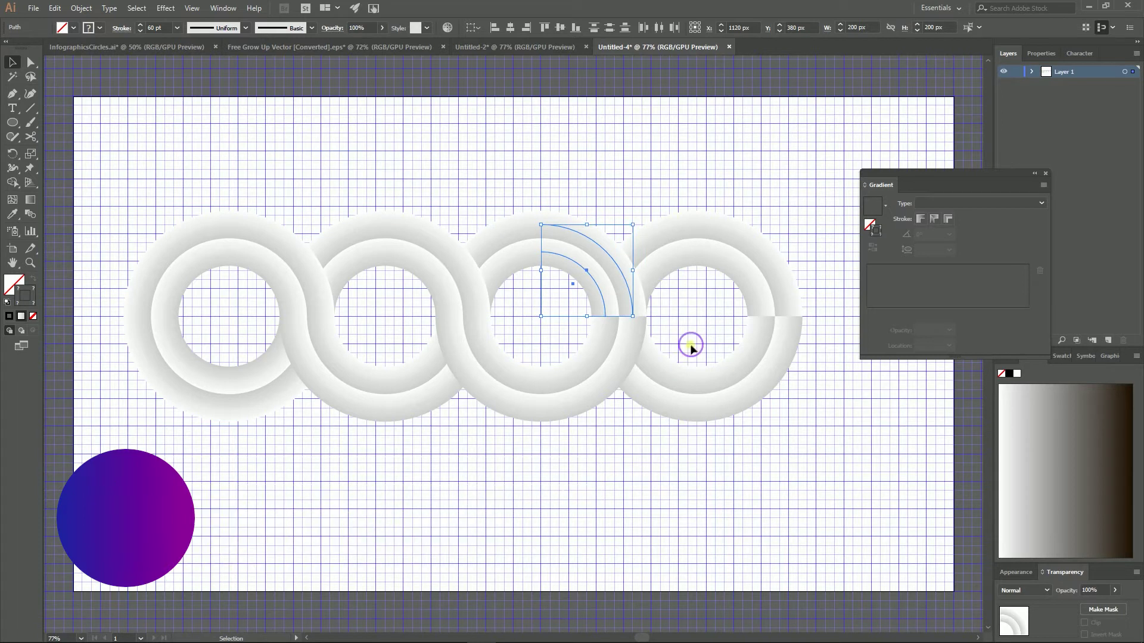
- Reverse the gradient on the fourth ring's inner upper arc so it shades seamlessly
{"action": "left_click_drag", "start_coordinate": [691, 348], "coordinate": [668, 428]}
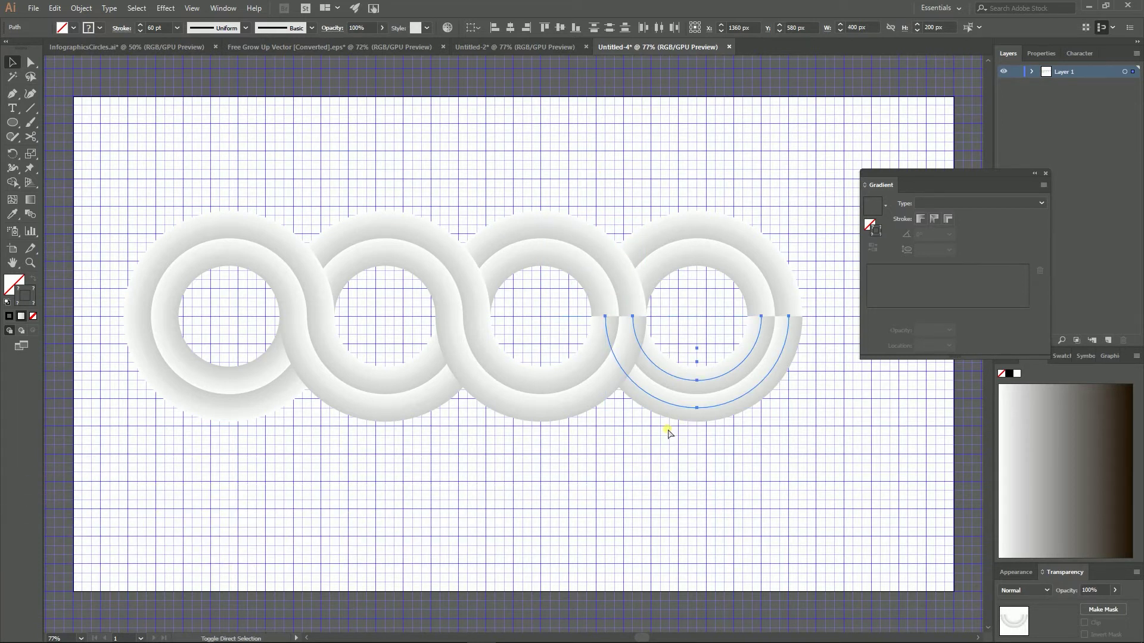
{"action": "left_click", "coordinate": [806, 195]}
{"action": "left_click", "coordinate": [682, 381]}
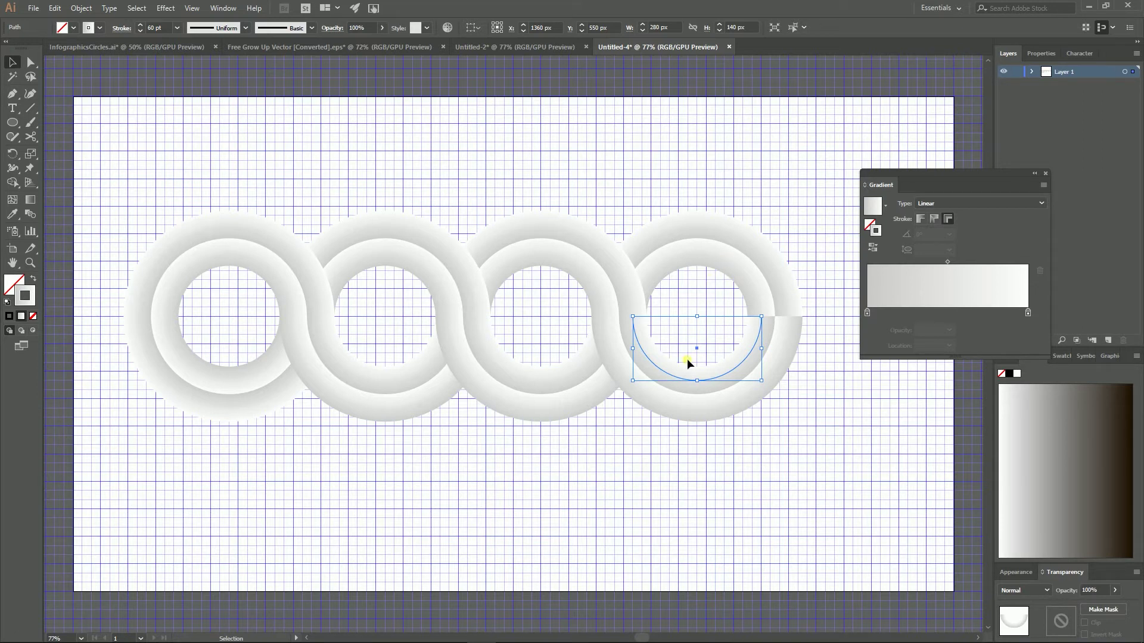
{"action": "left_click", "coordinate": [589, 277]}
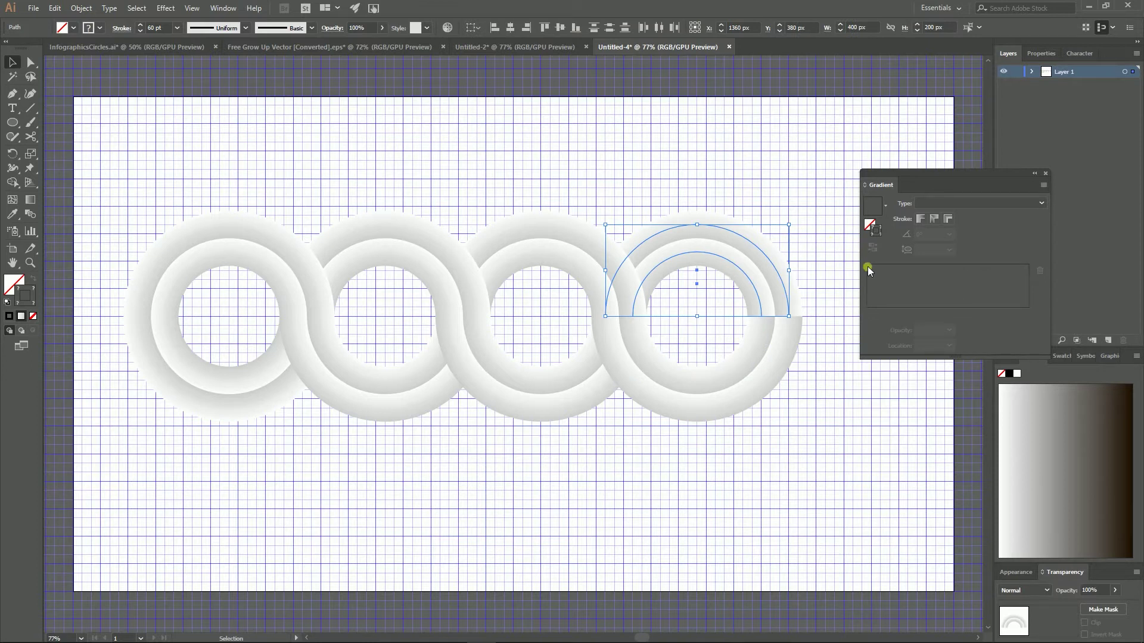
{"action": "left_click", "coordinate": [745, 288]}
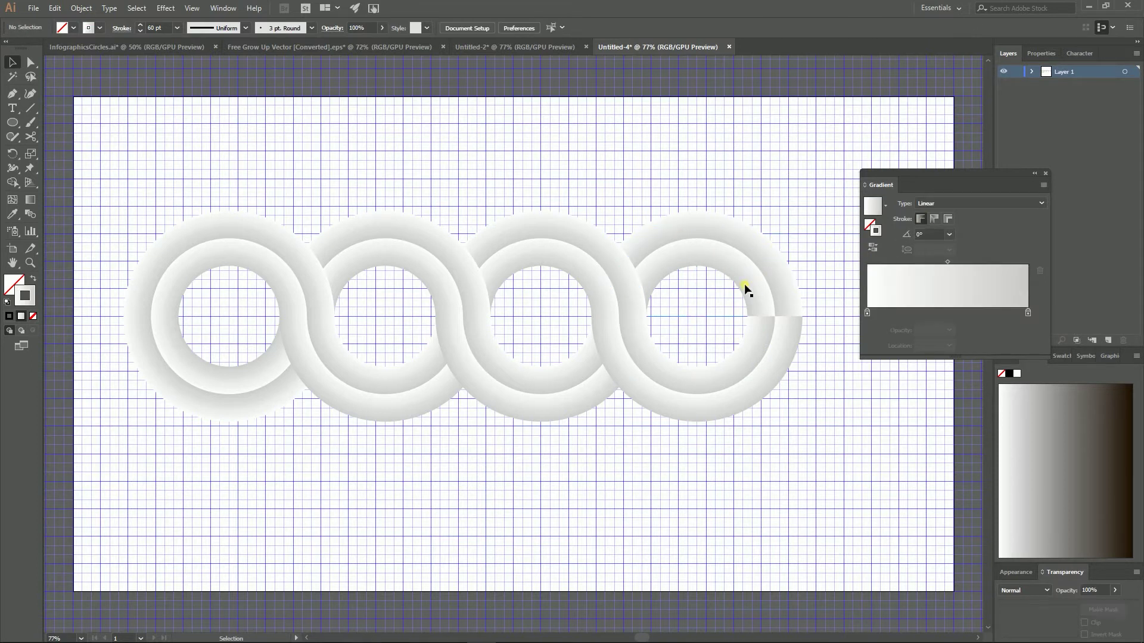
{"action": "left_click", "coordinate": [873, 248]}
{"action": "left_click", "coordinate": [873, 247]}
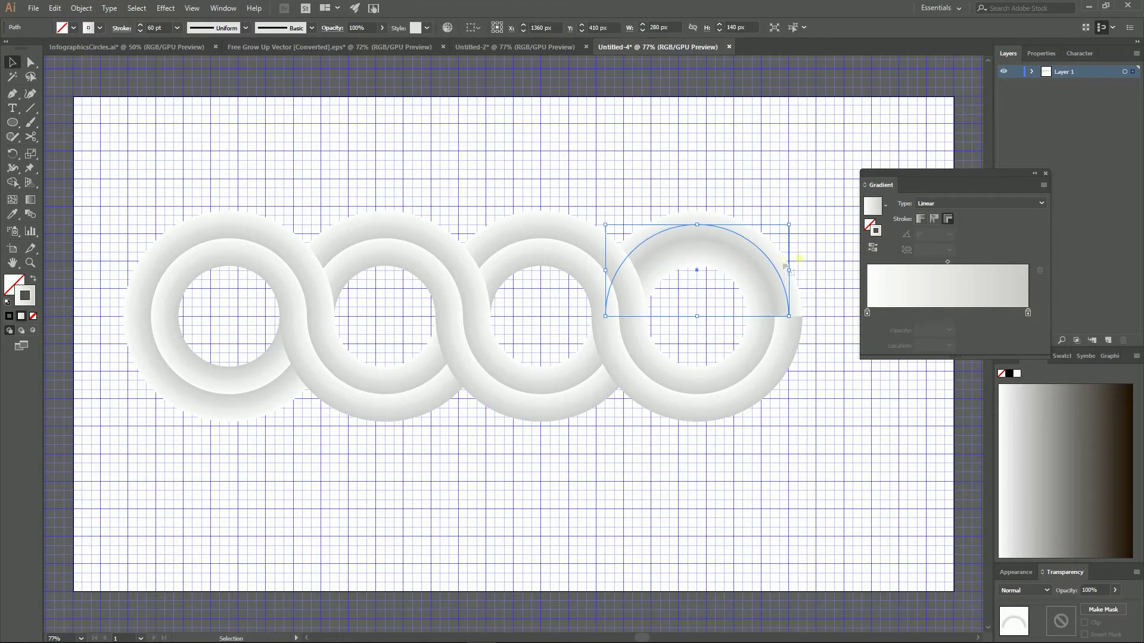
{"action": "left_click", "coordinate": [873, 248]}
{"action": "left_click", "coordinate": [784, 180]}
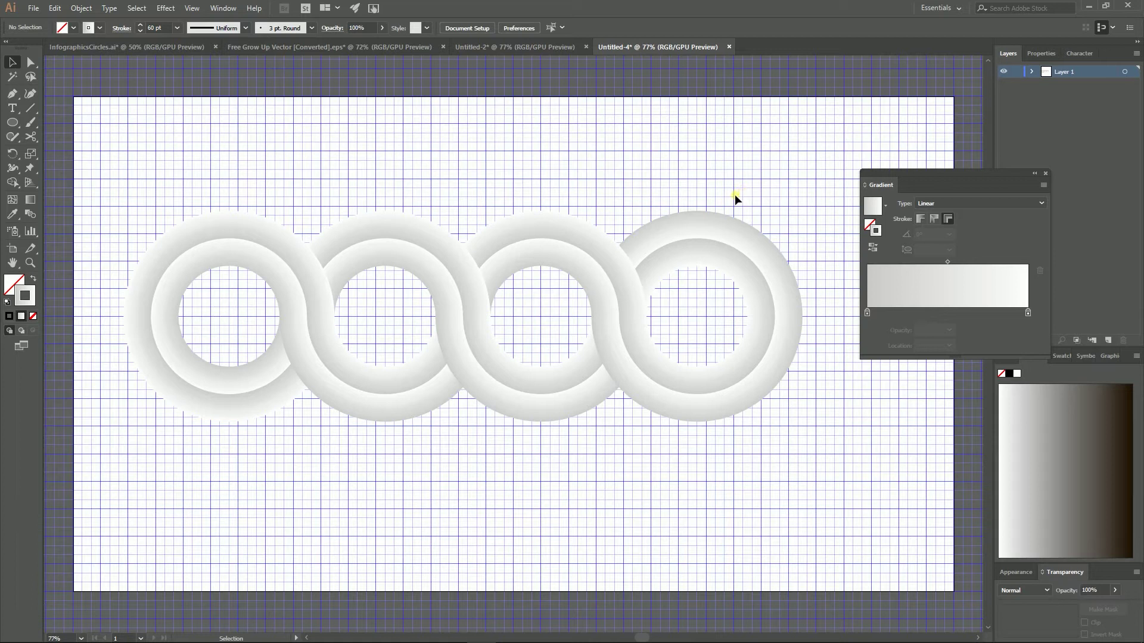
- Draw a circle inside the first ring and give its fill a linear gradient
{"action": "left_click", "coordinate": [17, 123]}
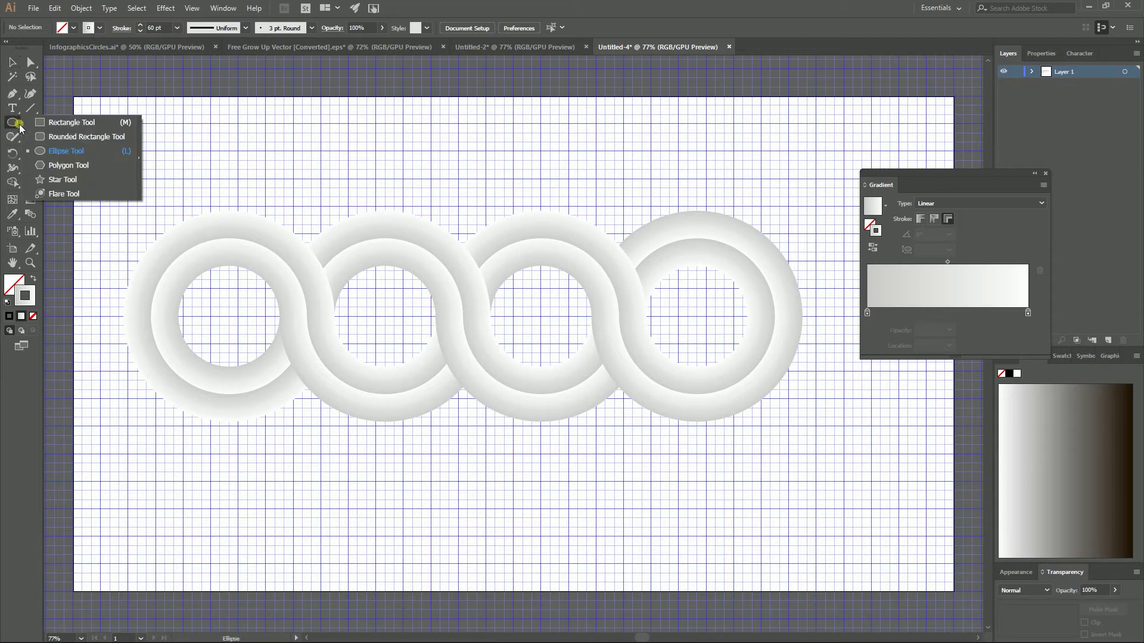
{"action": "left_click", "coordinate": [62, 151]}
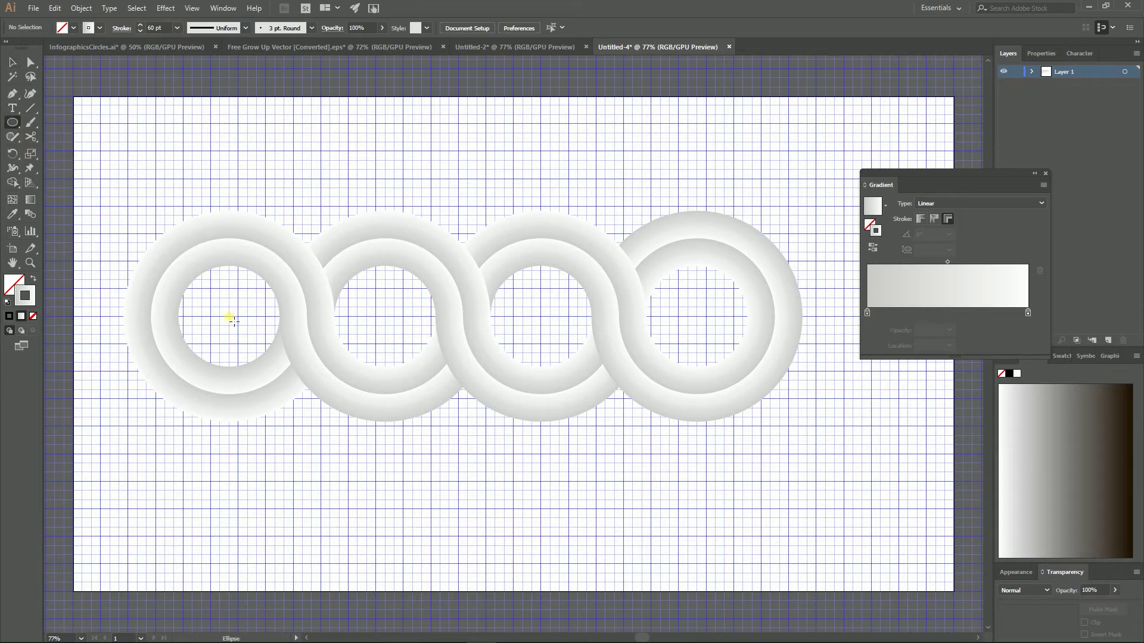
{"action": "left_click_drag", "start_coordinate": [229, 316], "coordinate": [265, 373]}
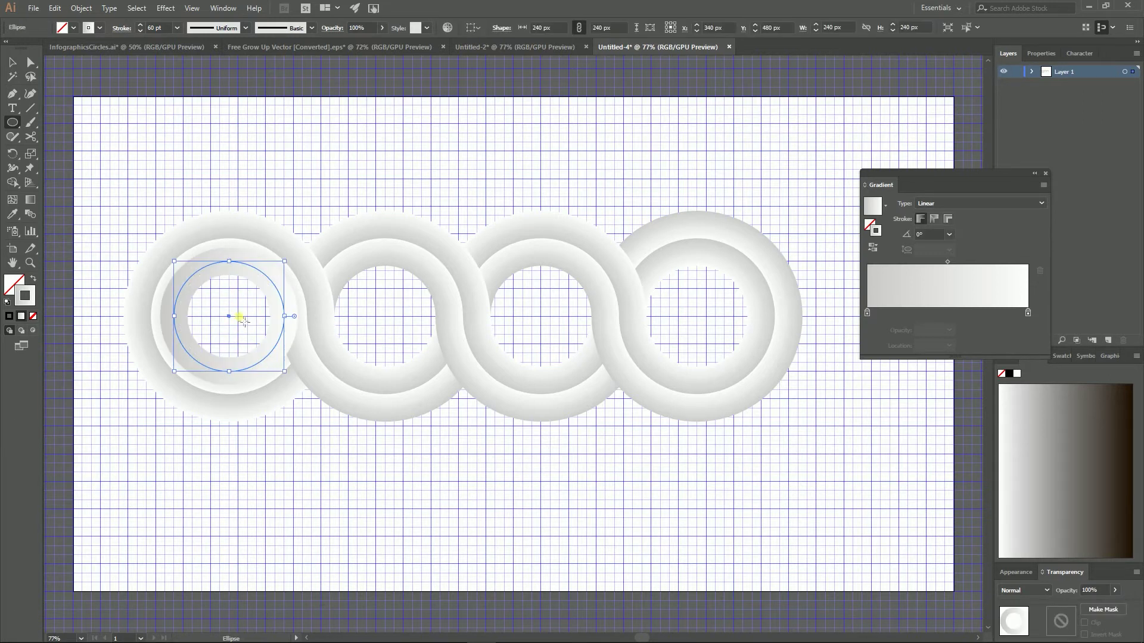
{"action": "left_click", "coordinate": [34, 279]}
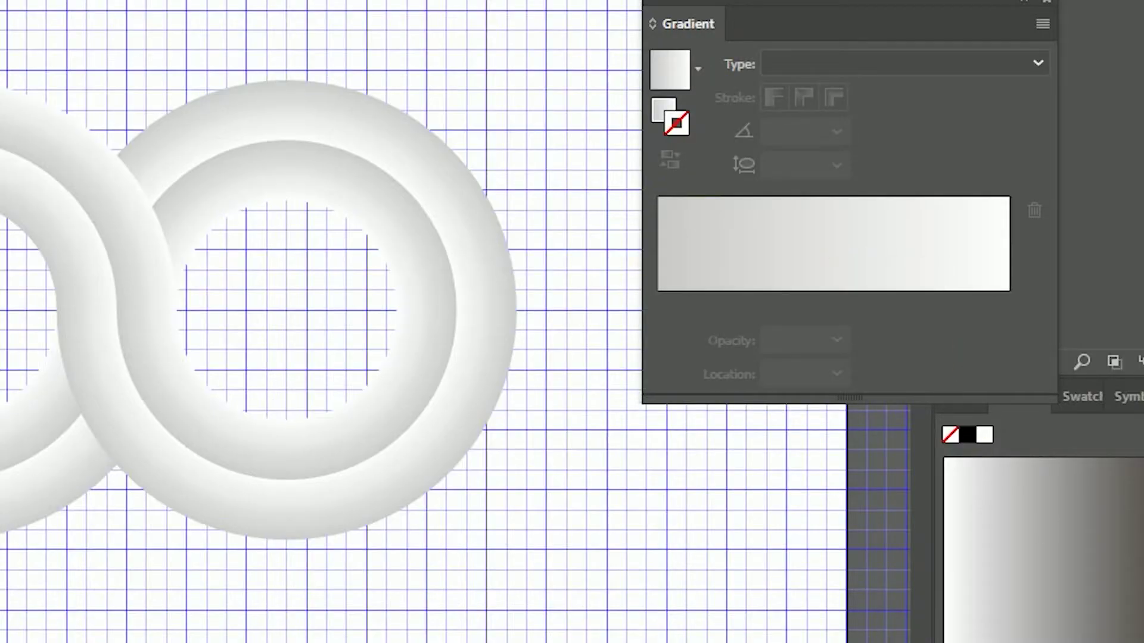
{"action": "left_click", "coordinate": [715, 235]}
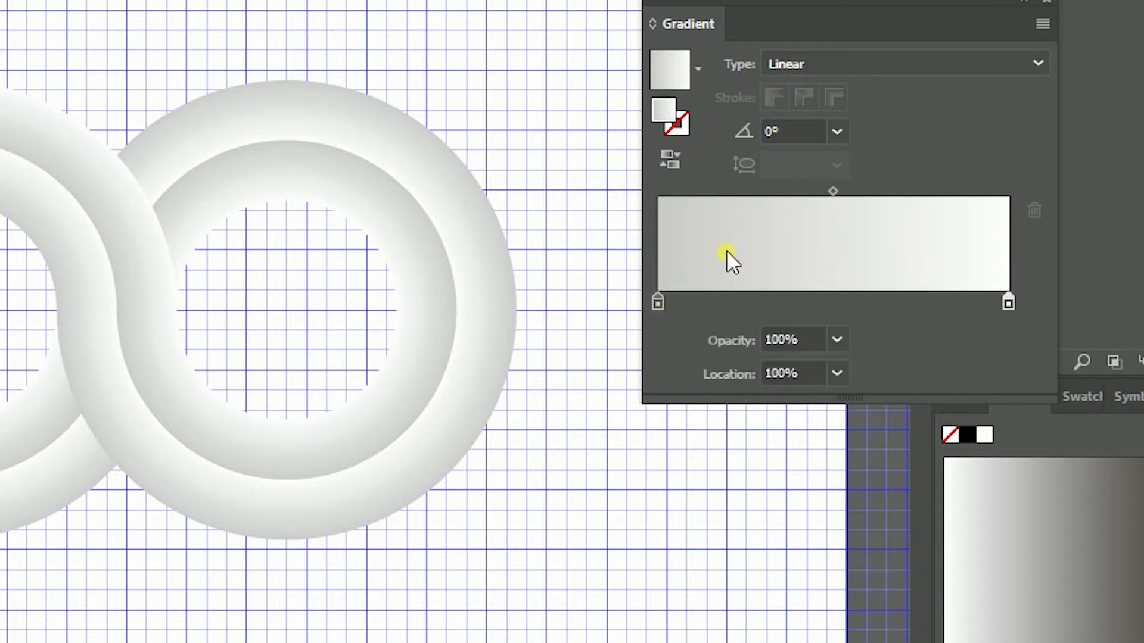
- Set the gradient stops in CMYK: deep blue left, light blue (C 54.51, M 7.45) right
{"action": "double_click", "coordinate": [657, 303]}
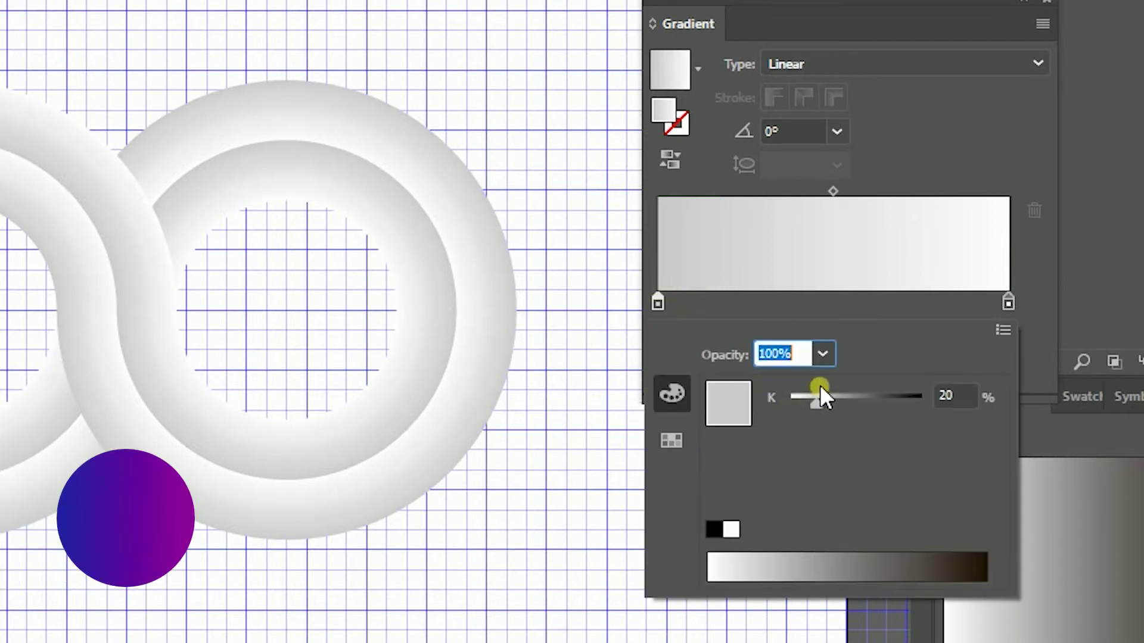
{"action": "left_click", "coordinate": [1003, 330]}
{"action": "left_click", "coordinate": [1064, 426]}
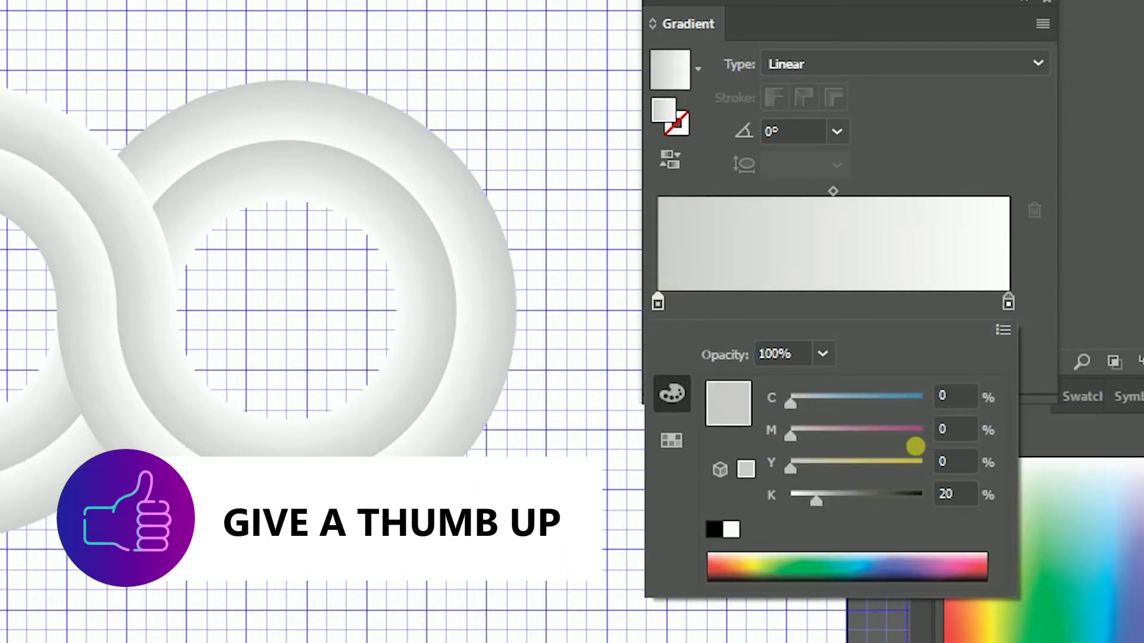
{"action": "left_click_drag", "start_coordinate": [752, 578], "coordinate": [894, 579]}
{"action": "left_click", "coordinate": [1008, 303]}
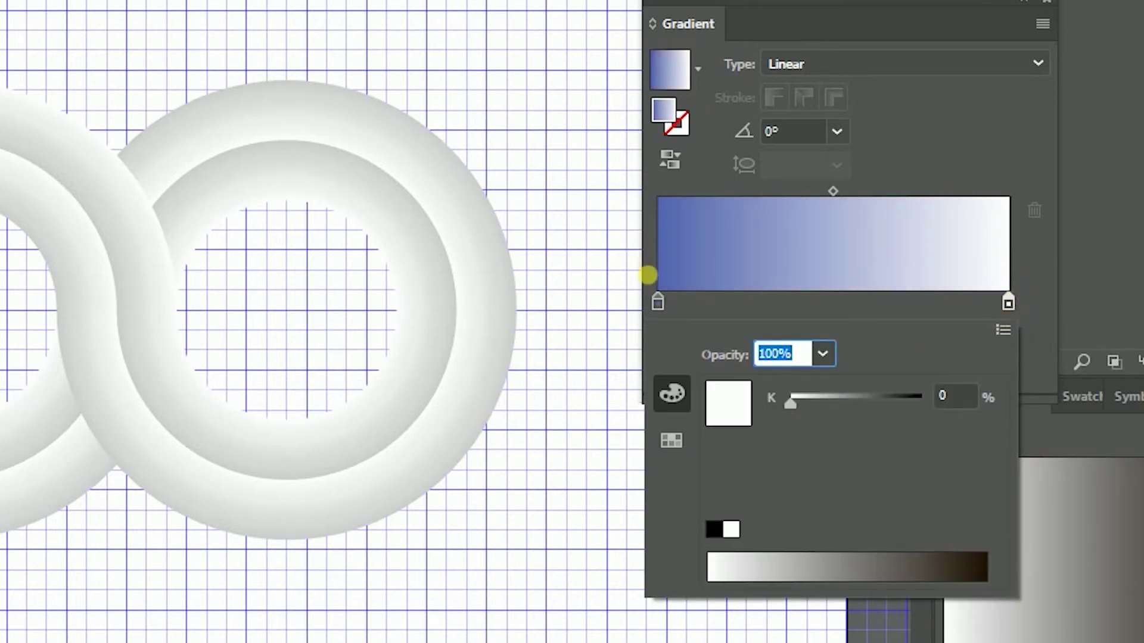
{"action": "left_click", "coordinate": [1005, 332]}
{"action": "left_click", "coordinate": [1081, 427]}
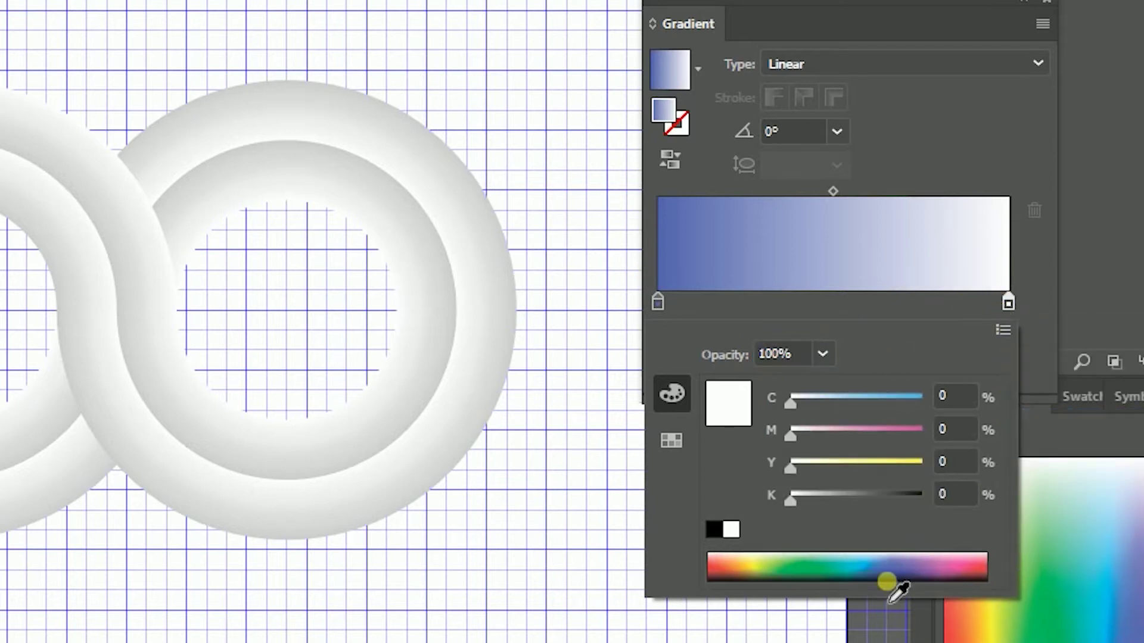
{"action": "left_click", "coordinate": [866, 563]}
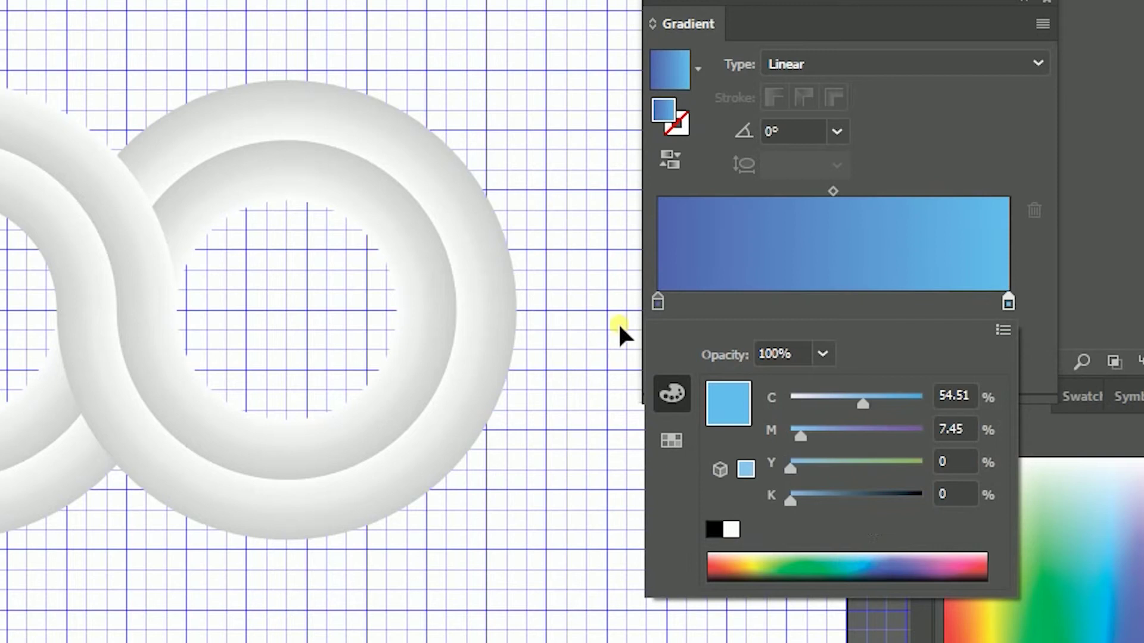
- Change the circle's gradient type to Radial
{"action": "left_click", "coordinate": [777, 62]}
{"action": "left_click", "coordinate": [778, 62]}
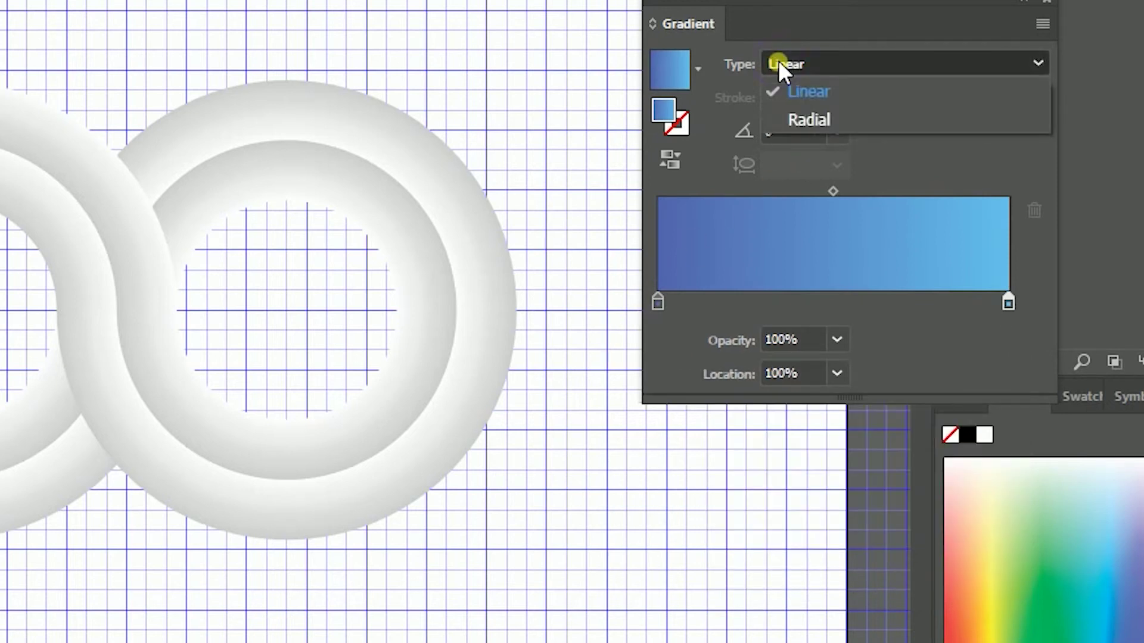
{"action": "left_click", "coordinate": [799, 120]}
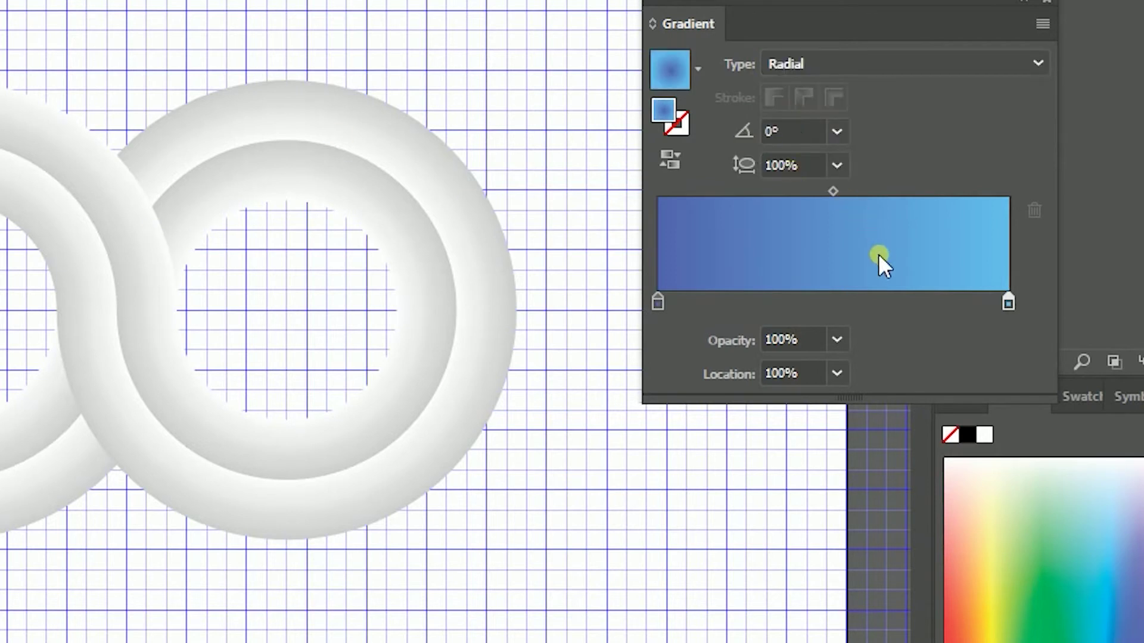
- Adjust the left stop's deep blue in HSB to saturation 67 and brightness 60
{"action": "double_click", "coordinate": [657, 301]}
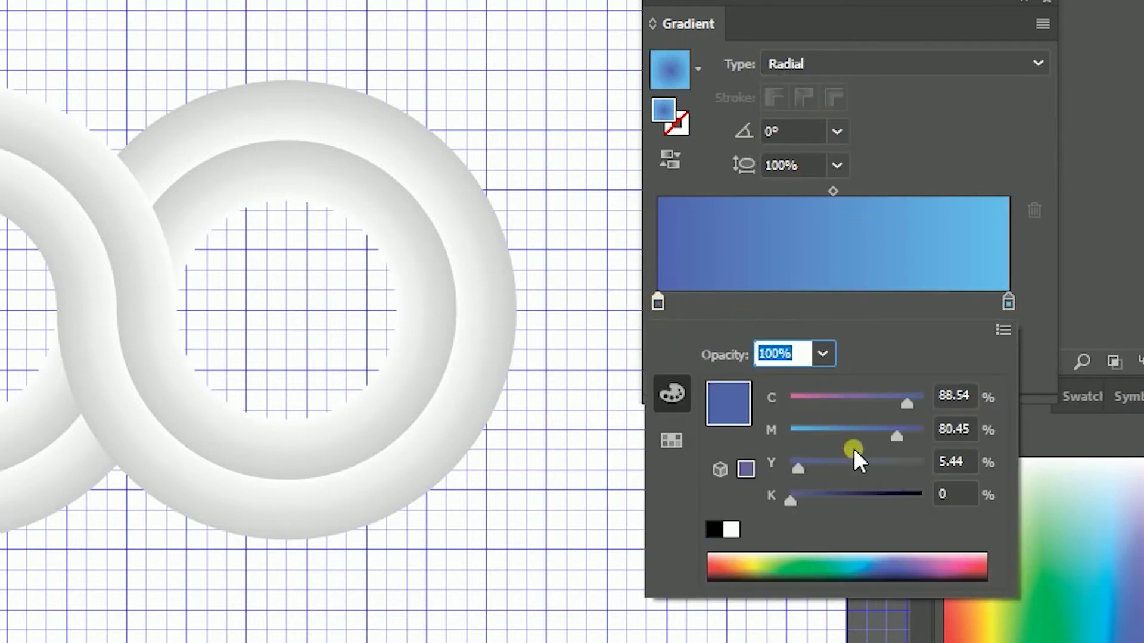
{"action": "left_click_drag", "start_coordinate": [890, 434], "coordinate": [841, 442]}
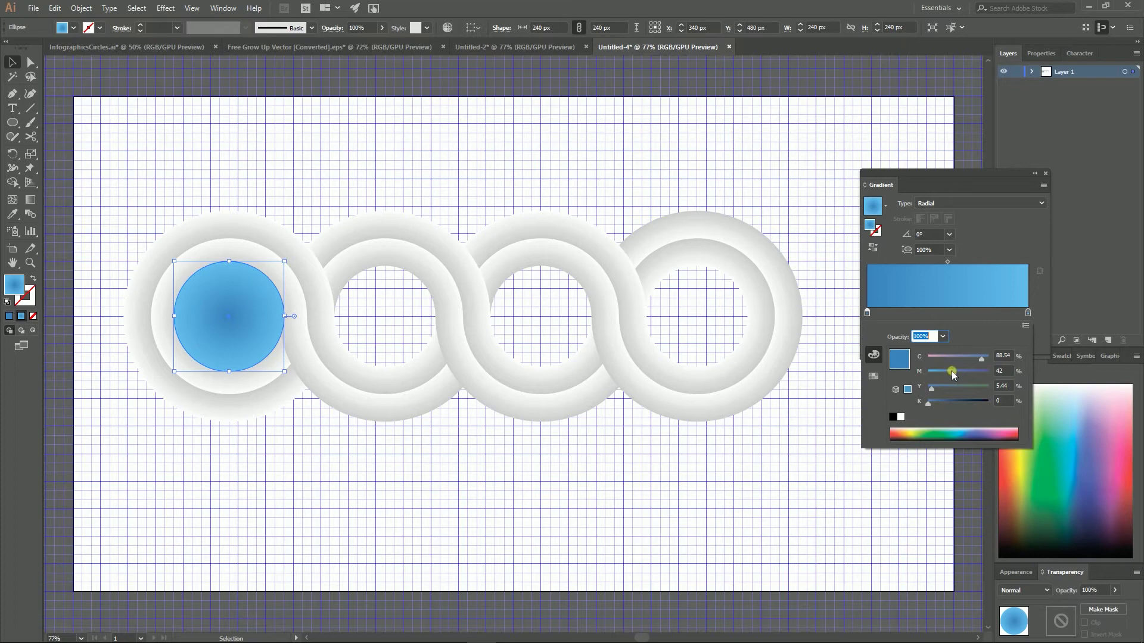
{"action": "left_click", "coordinate": [1026, 326]}
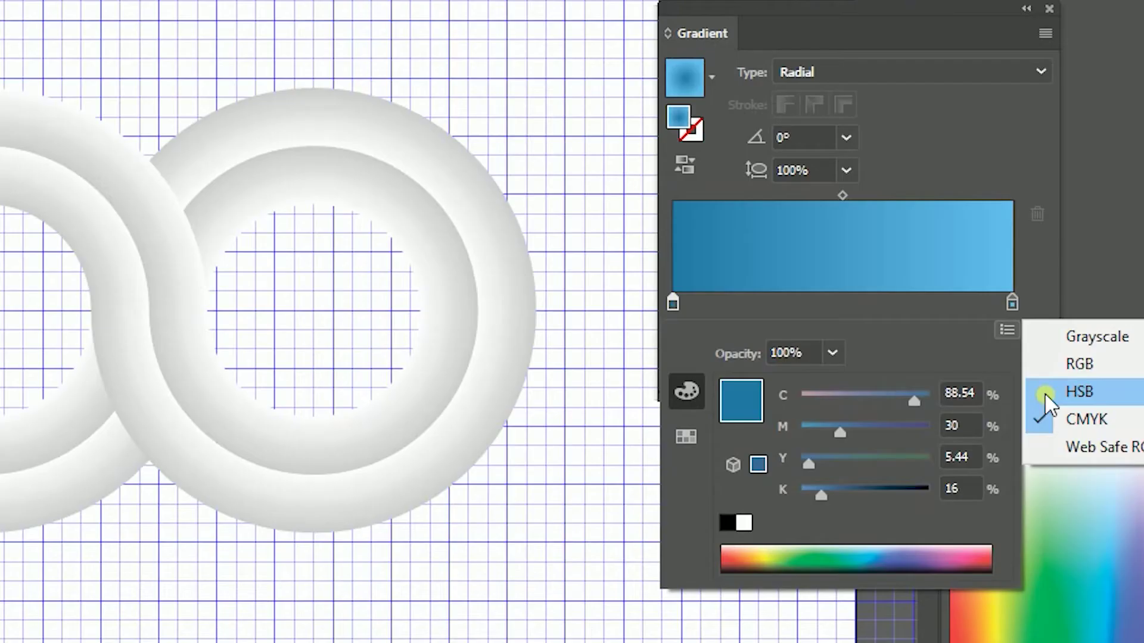
{"action": "left_click", "coordinate": [1045, 396]}
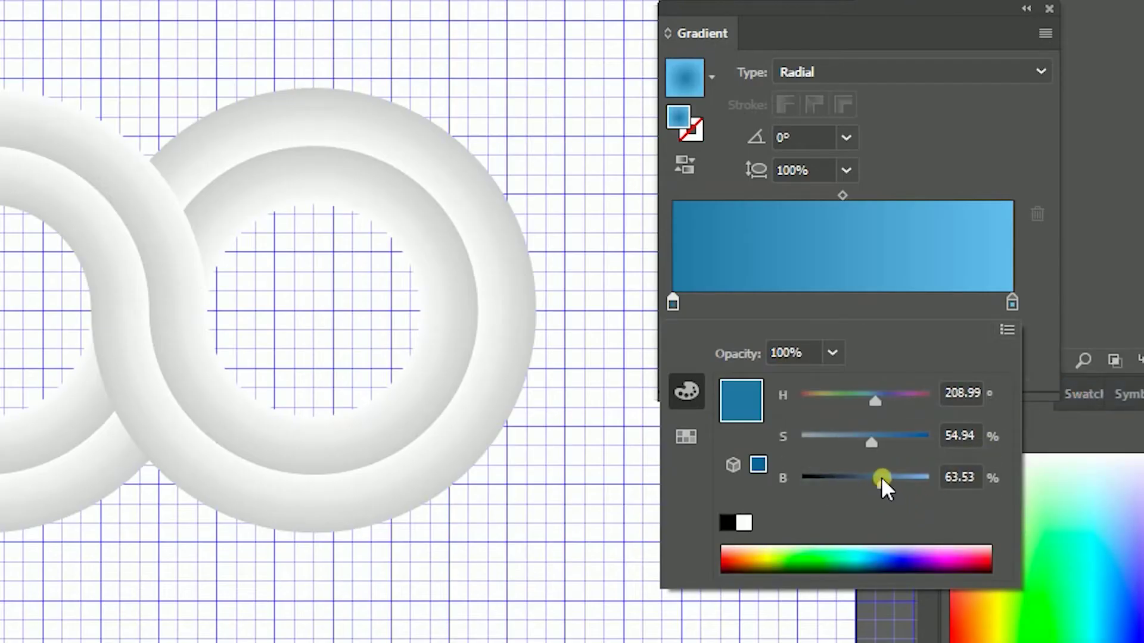
{"action": "left_click_drag", "start_coordinate": [873, 441], "coordinate": [888, 441]}
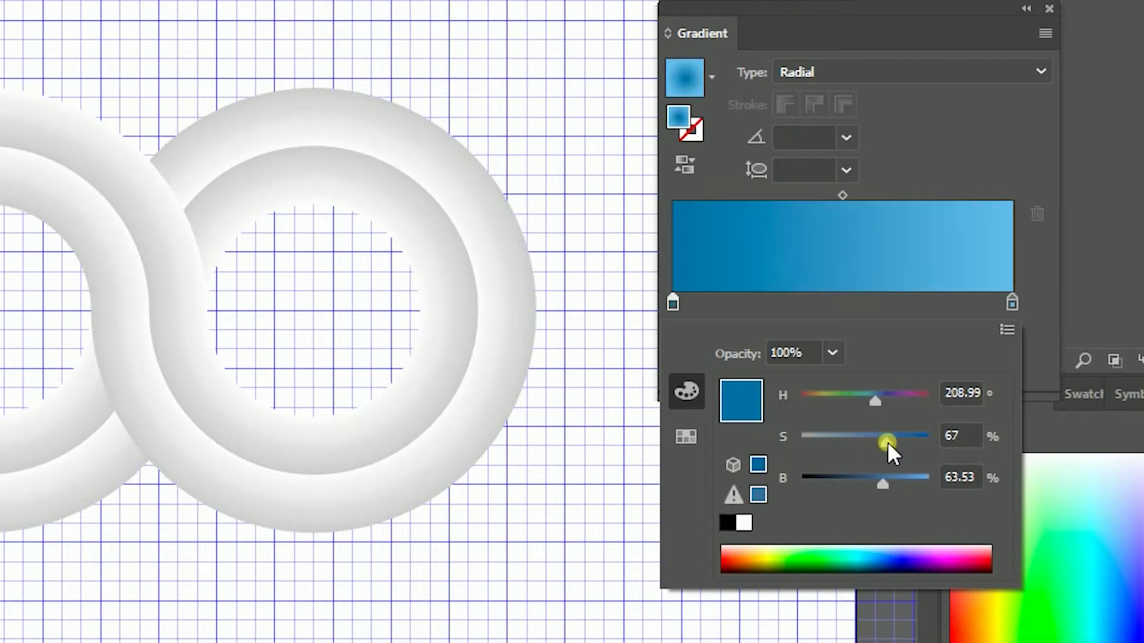
{"action": "left_click_drag", "start_coordinate": [885, 485], "coordinate": [877, 485]}
{"action": "left_click", "coordinate": [870, 395]}
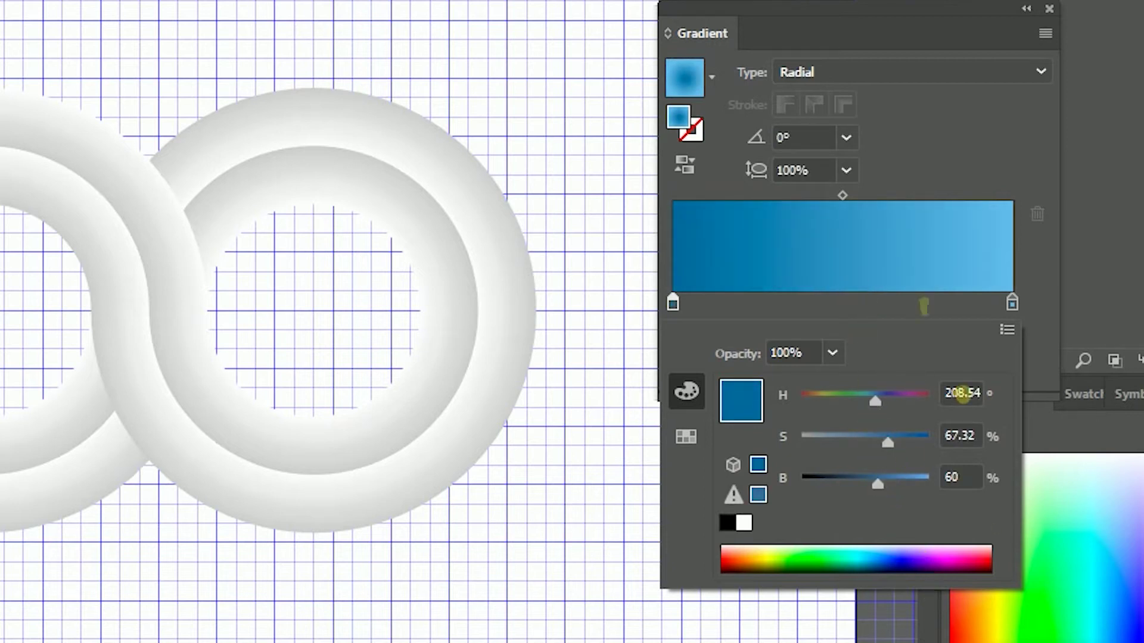
{"action": "left_click", "coordinate": [842, 192]}
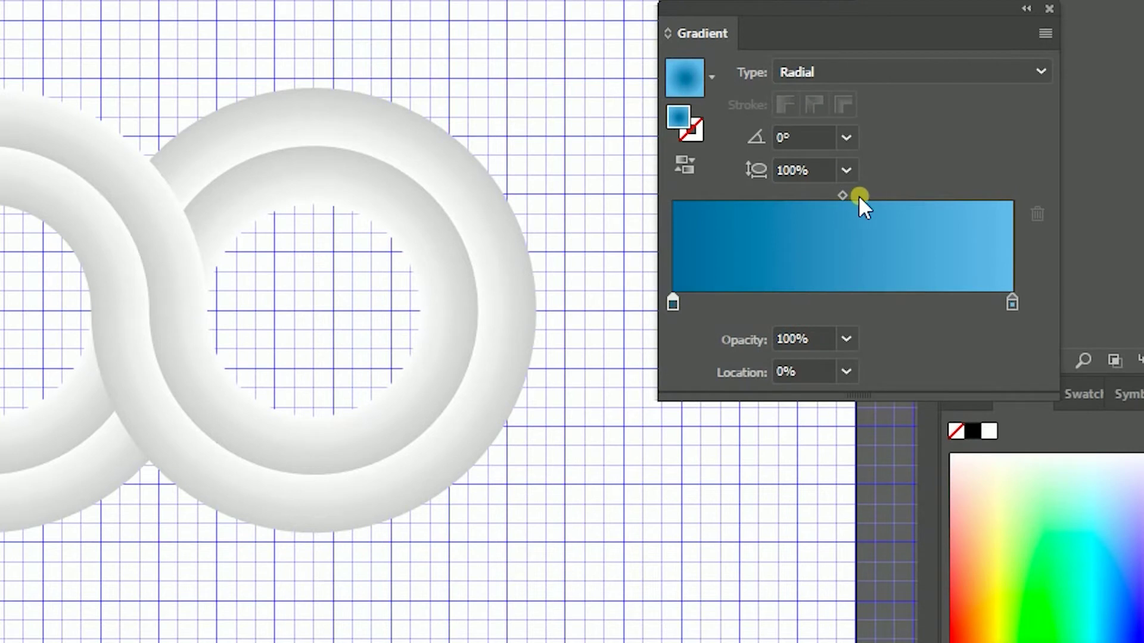
- Reverse the gradient so light blue is central, with the midpoint near 71%
{"action": "left_click_drag", "start_coordinate": [858, 195], "coordinate": [909, 193]}
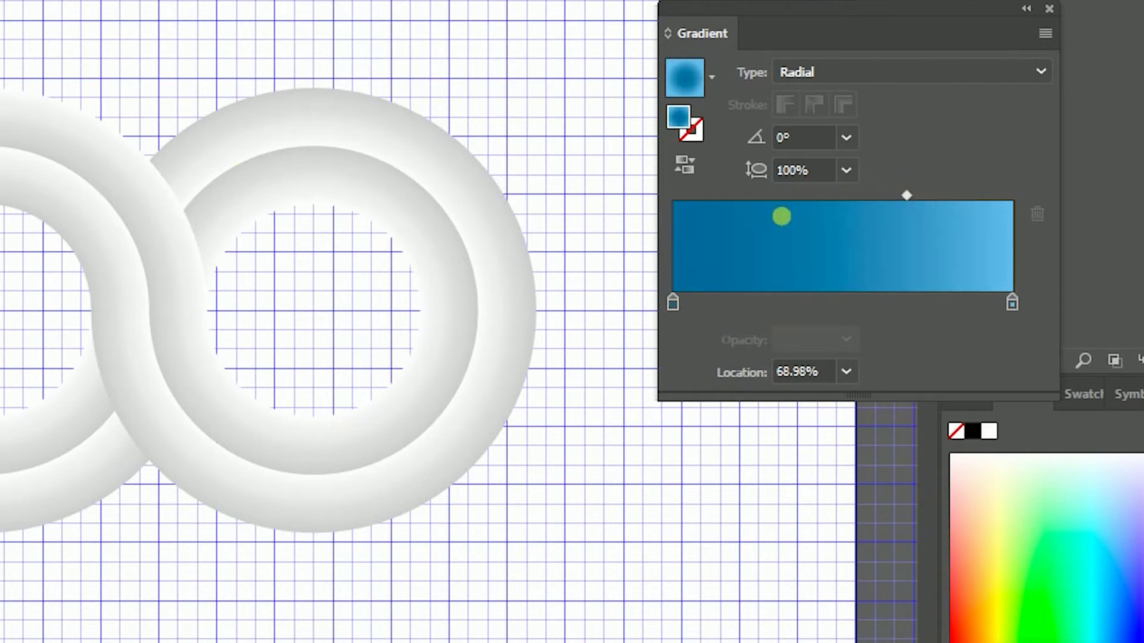
{"action": "left_click_drag", "start_coordinate": [906, 192], "coordinate": [902, 192]}
{"action": "left_click", "coordinate": [694, 163]}
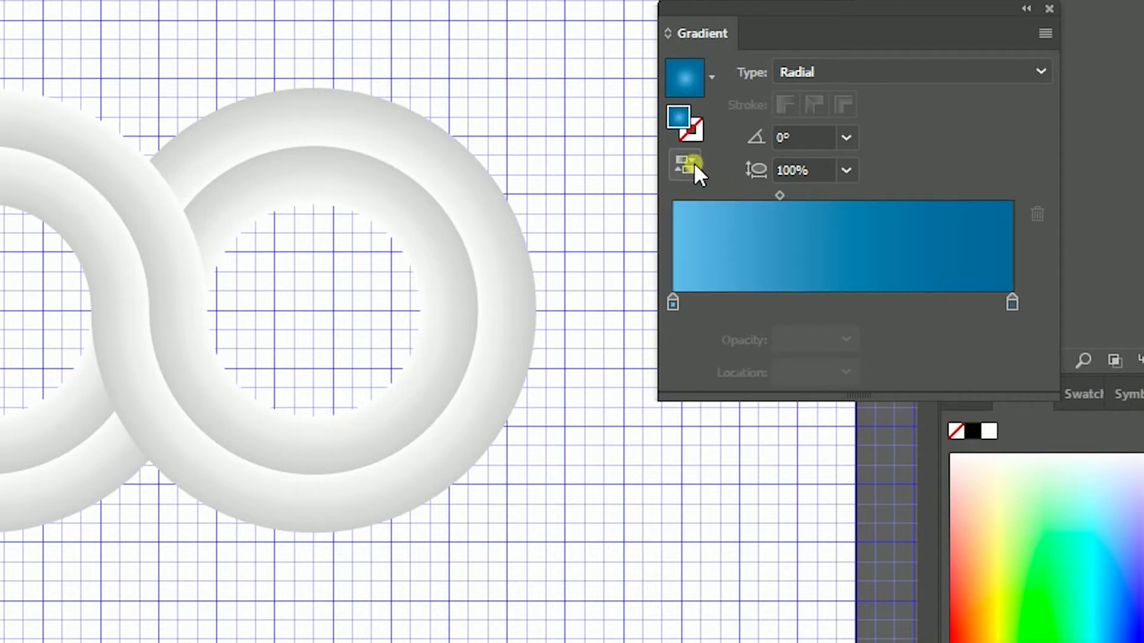
{"action": "left_click_drag", "start_coordinate": [784, 194], "coordinate": [845, 198]}
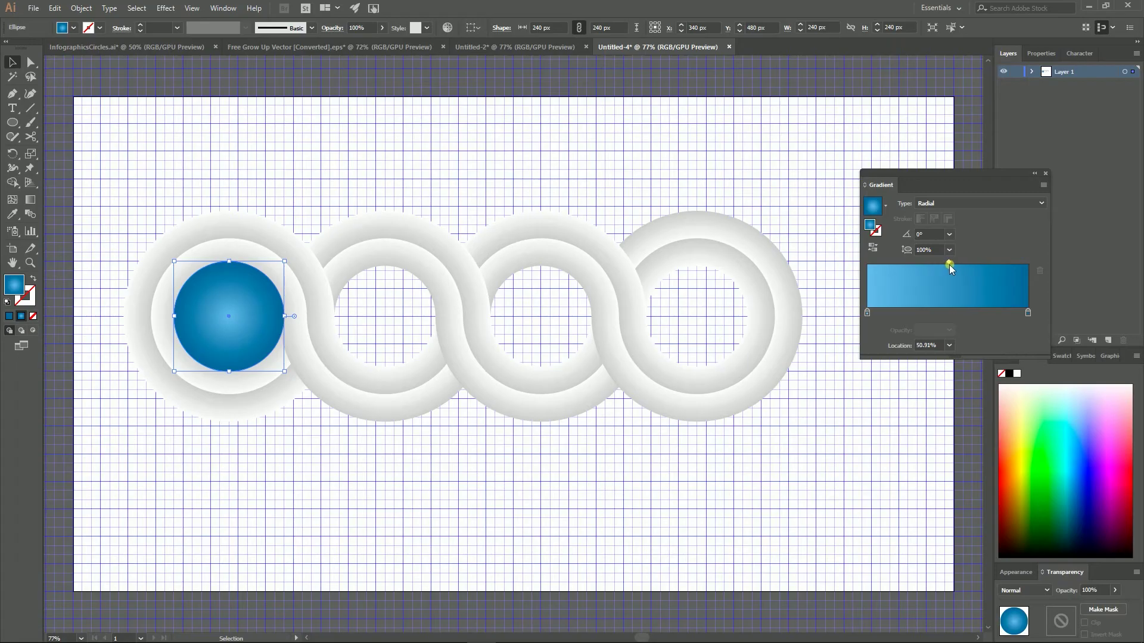
{"action": "left_click_drag", "start_coordinate": [949, 268], "coordinate": [979, 264]}
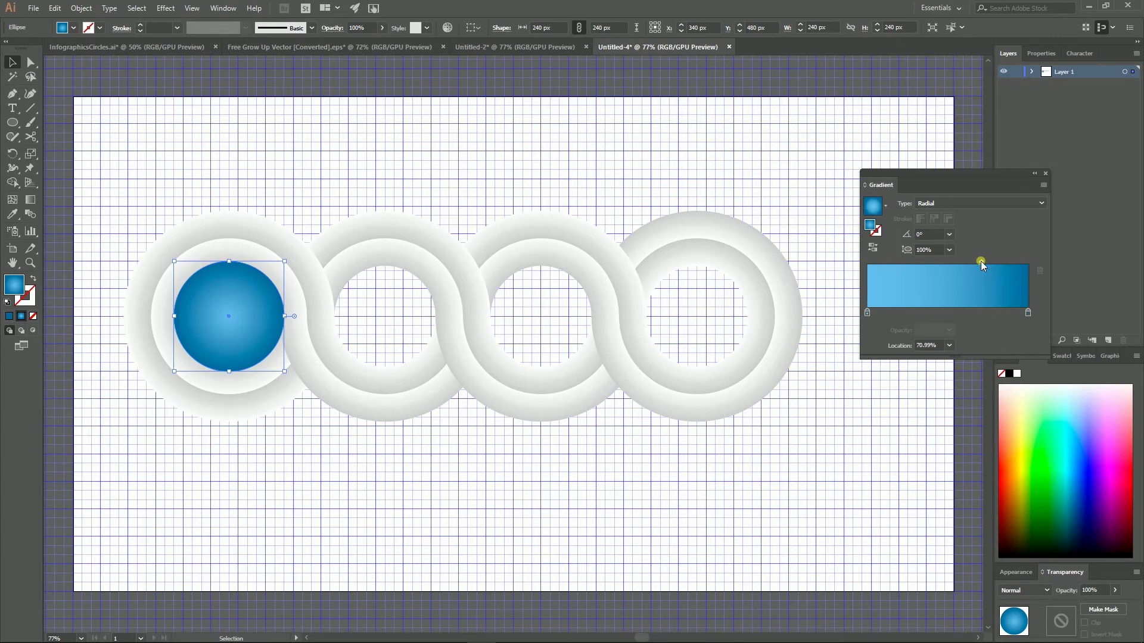
{"action": "left_click", "coordinate": [461, 177]}
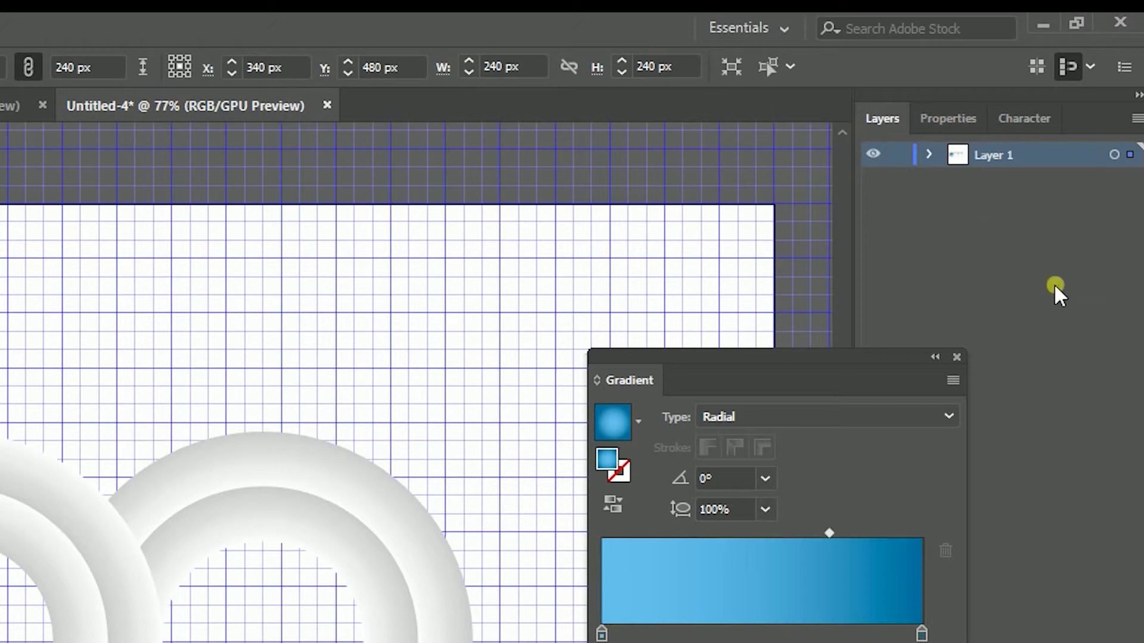
- Create Layer 2, move the blue circle onto it, and place it below Layer 1
{"action": "key", "text": "ctrl+l"}
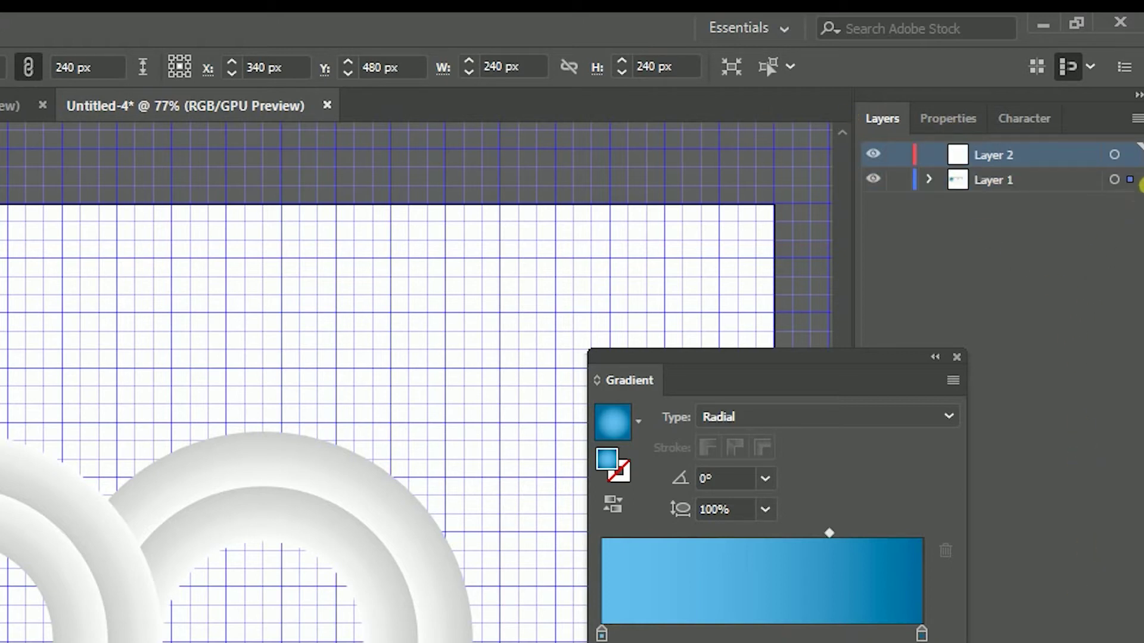
{"action": "left_click_drag", "start_coordinate": [1130, 179], "coordinate": [1130, 154]}
{"action": "left_click_drag", "start_coordinate": [996, 162], "coordinate": [997, 203]}
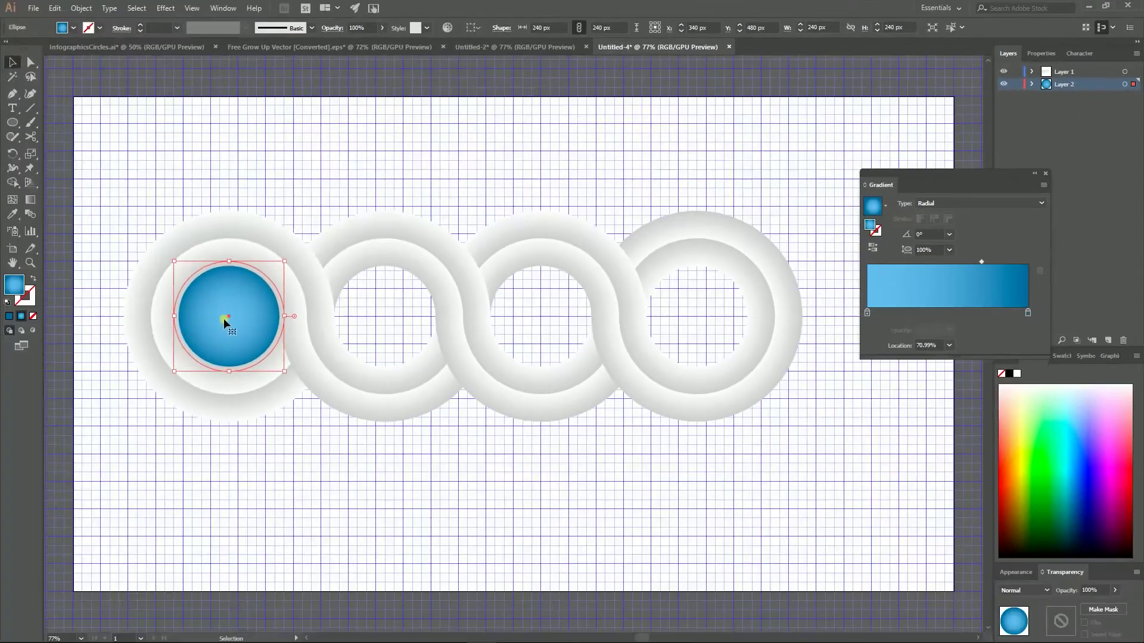
- Copy the blue circle into the second, third and fourth rings, then select the second circle
{"action": "left_click_drag", "start_coordinate": [228, 316], "coordinate": [383, 311]}
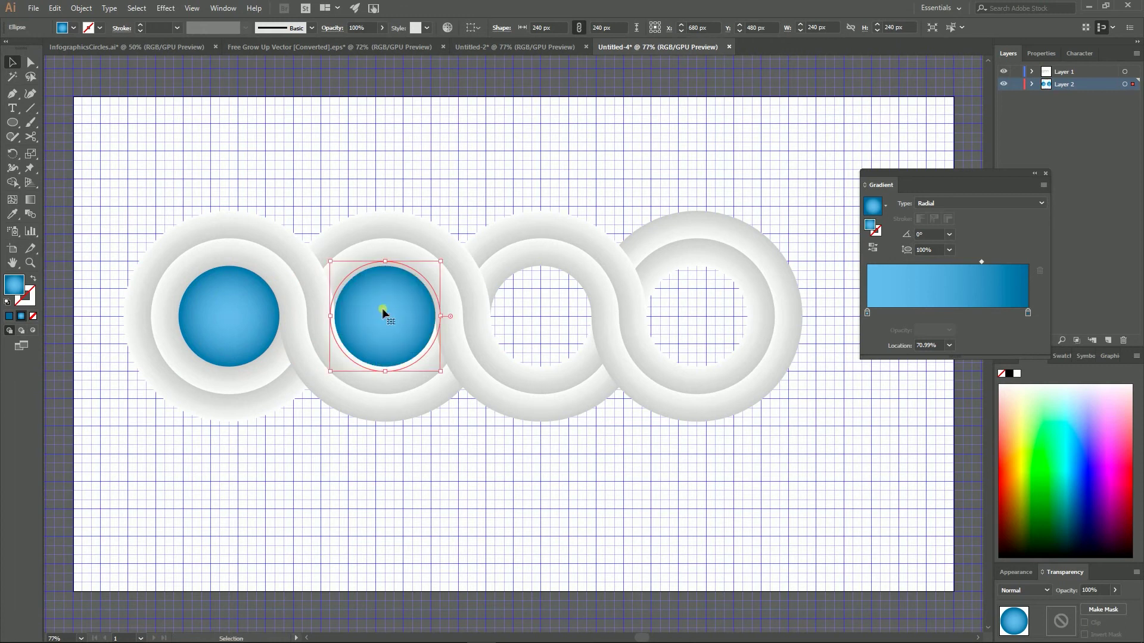
{"action": "key", "text": "ctrl+d"}
{"action": "key", "text": "ctrl+d"}
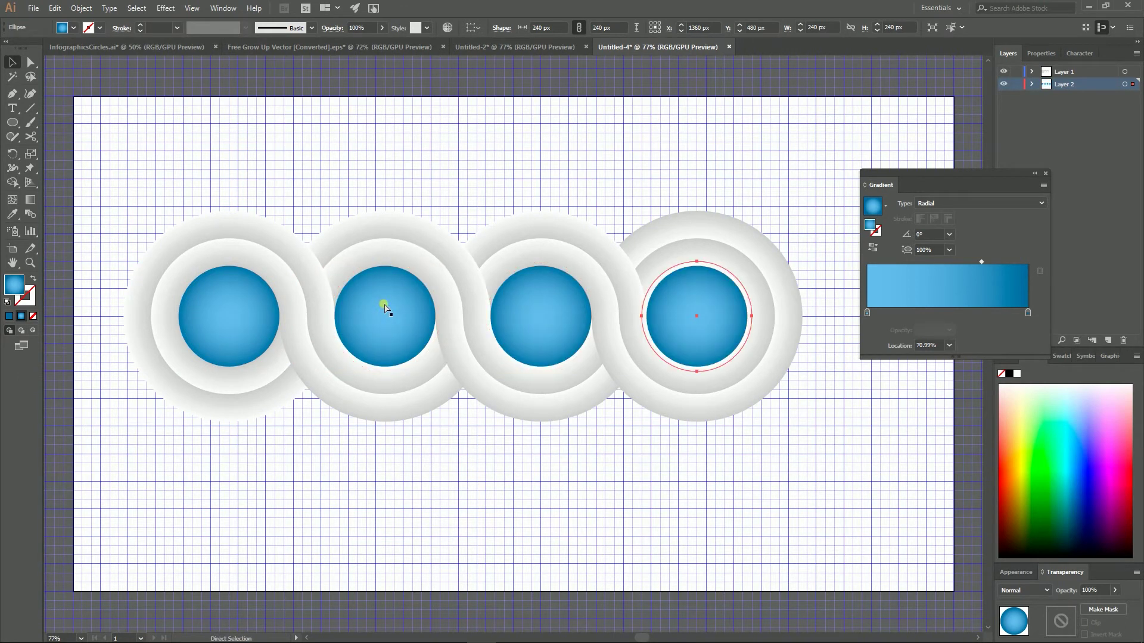
{"action": "left_click", "coordinate": [375, 325], "text": "shift"}
{"action": "left_click", "coordinate": [377, 225]}
{"action": "left_click", "coordinate": [374, 325]}
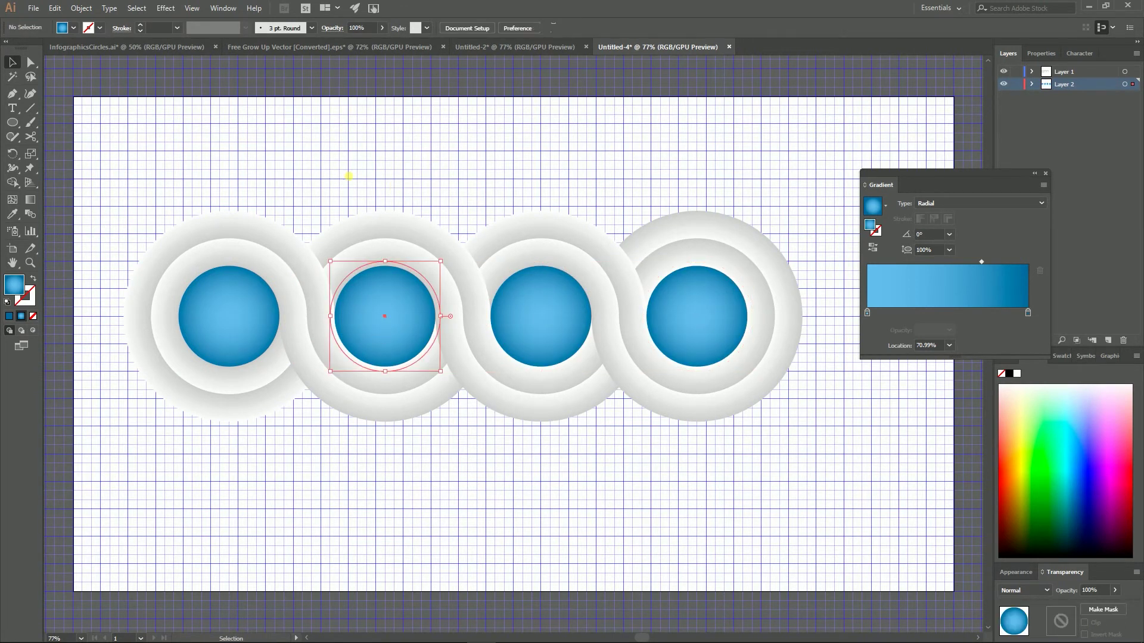
- Recolor the second circle to purple with Recolor Artwork's linked colour wheel
{"action": "left_click", "coordinate": [449, 28]}
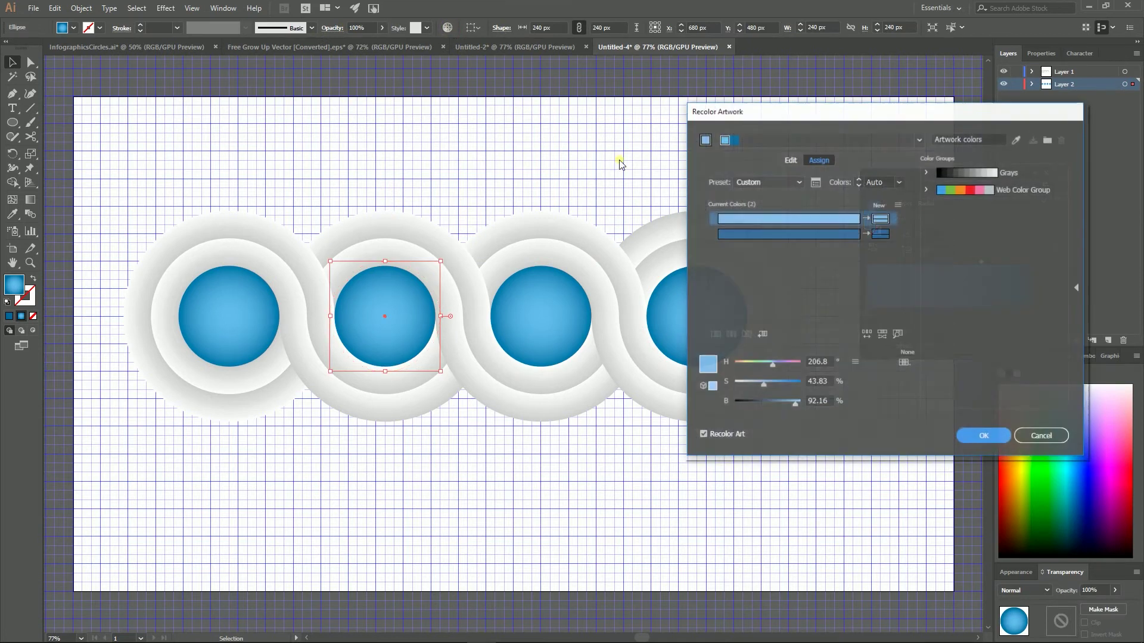
{"action": "left_click", "coordinate": [791, 160]}
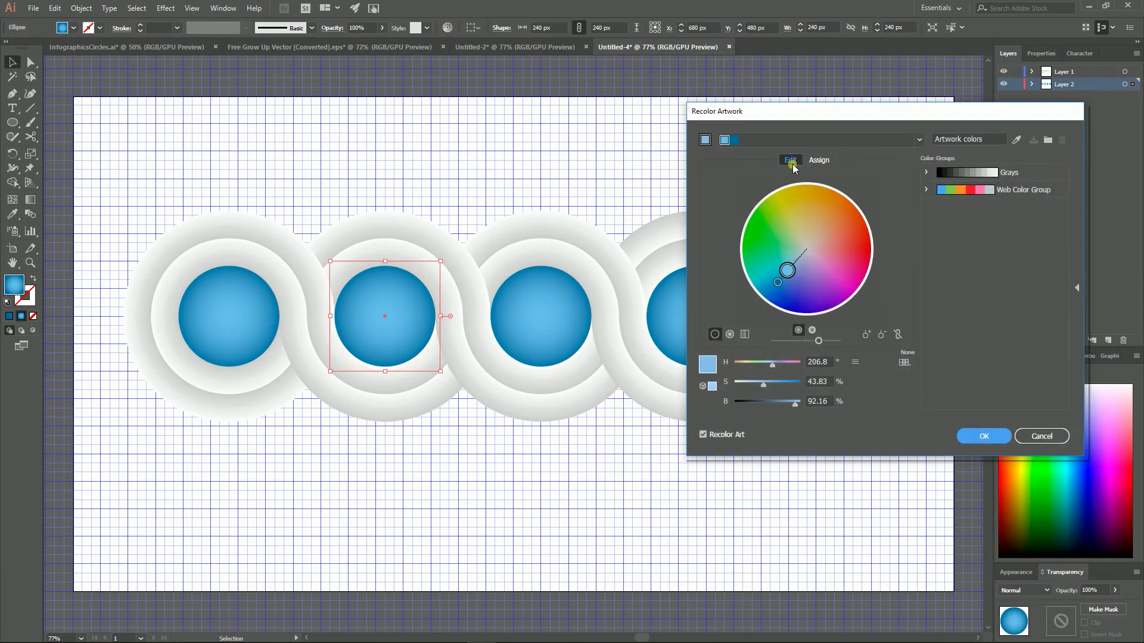
{"action": "left_click", "coordinate": [901, 335]}
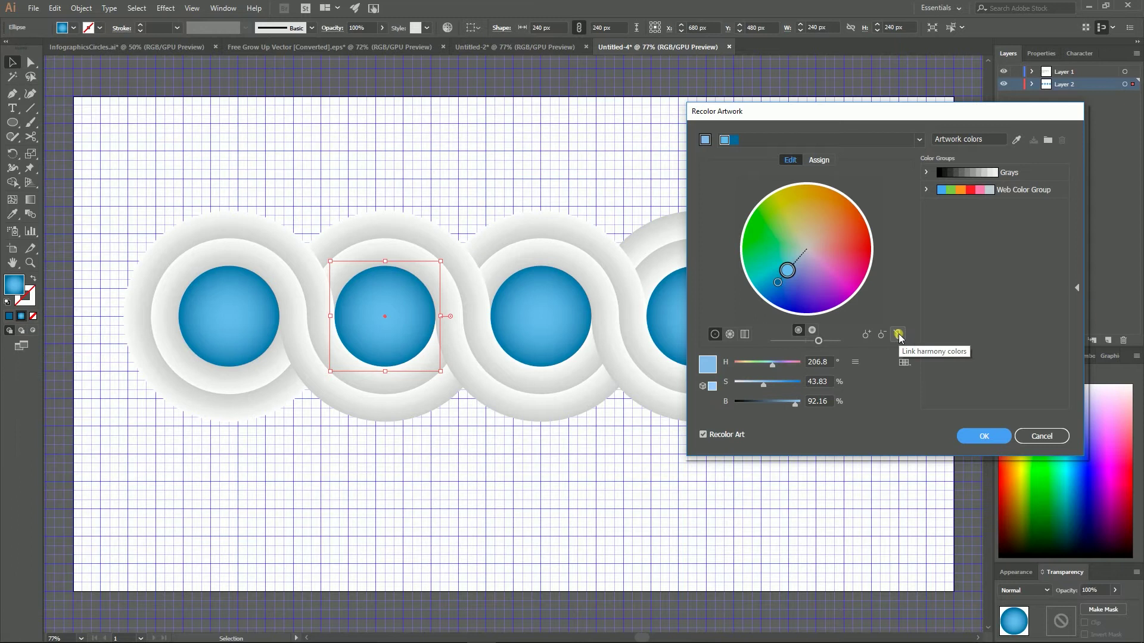
{"action": "left_click_drag", "start_coordinate": [787, 270], "coordinate": [817, 273]}
{"action": "left_click", "coordinate": [994, 438]}
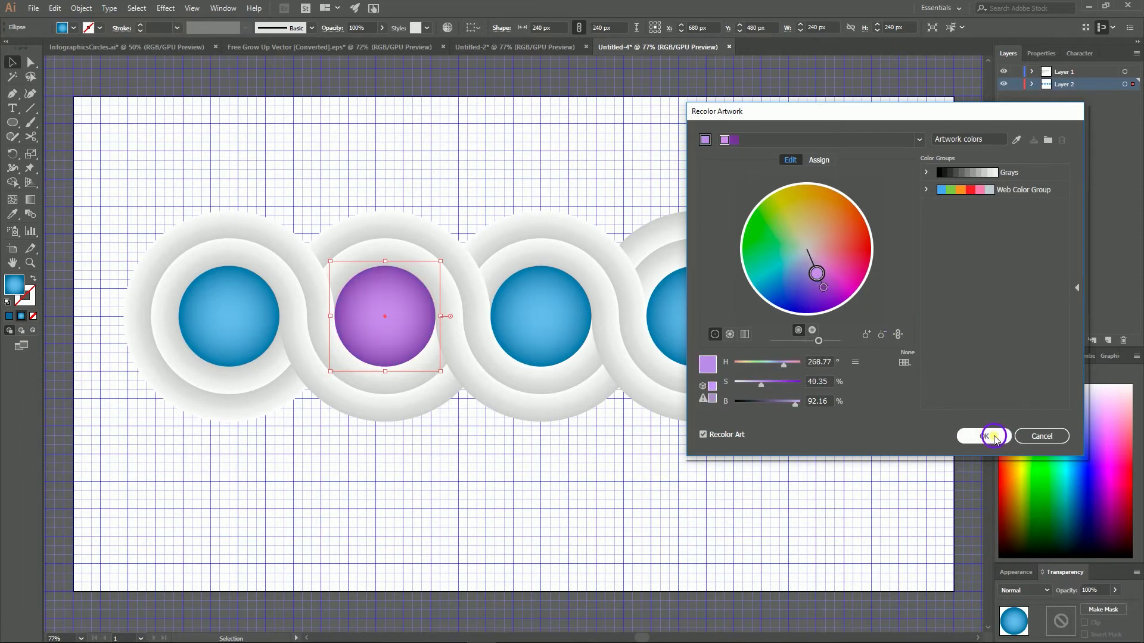
- Recolor the third circle to red with Recolor Artwork
{"action": "left_click", "coordinate": [571, 324]}
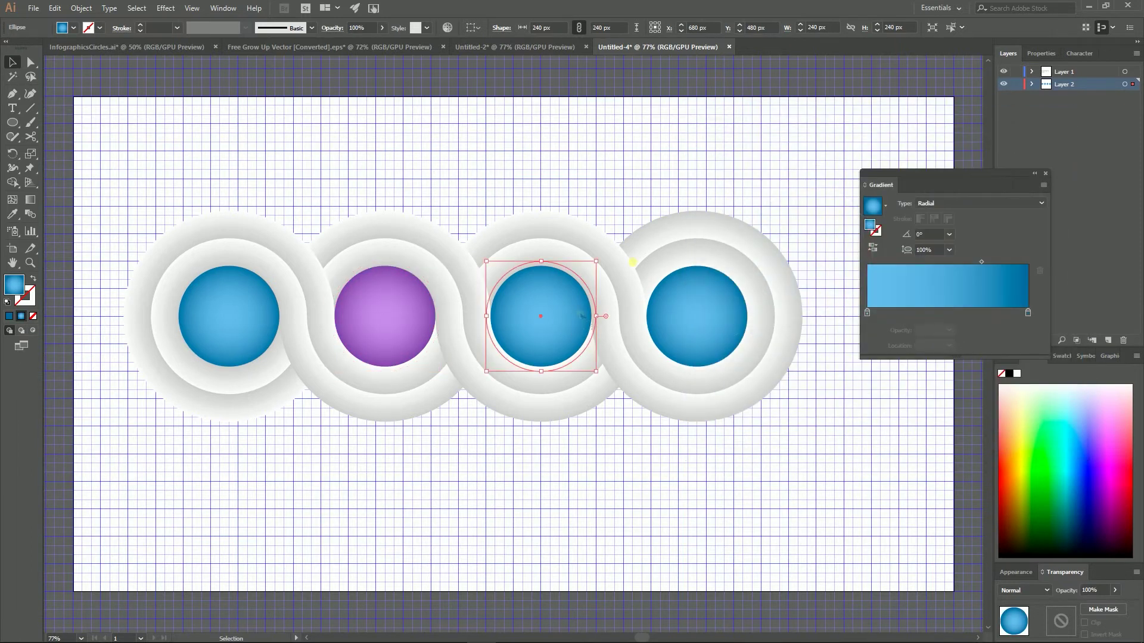
{"action": "left_click", "coordinate": [448, 27]}
{"action": "left_click", "coordinate": [790, 160]}
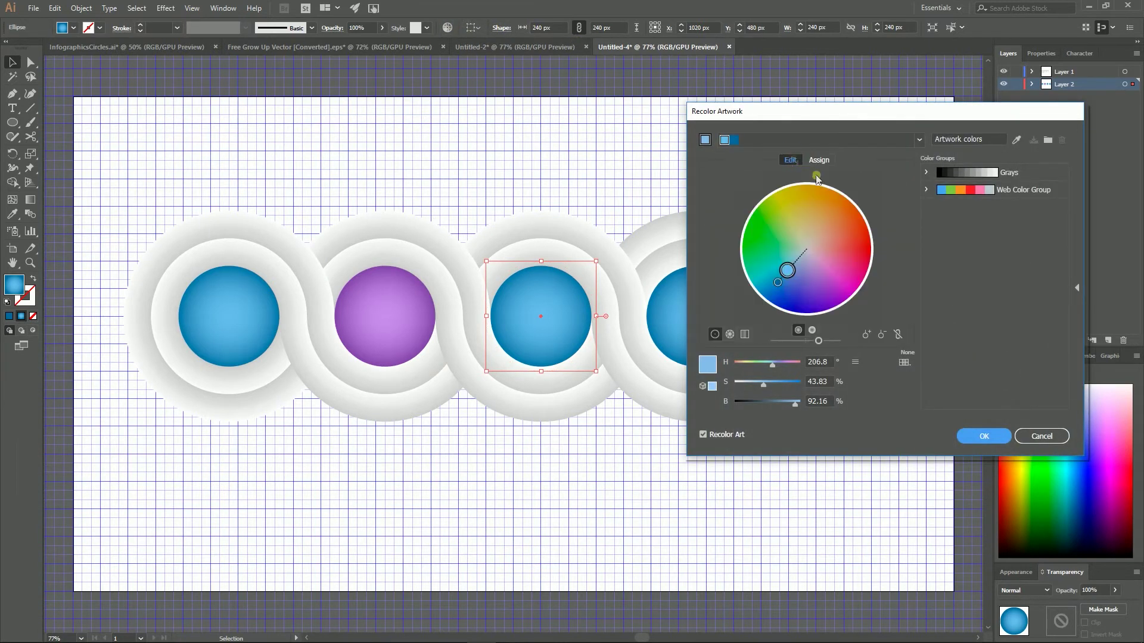
{"action": "left_click", "coordinate": [899, 334]}
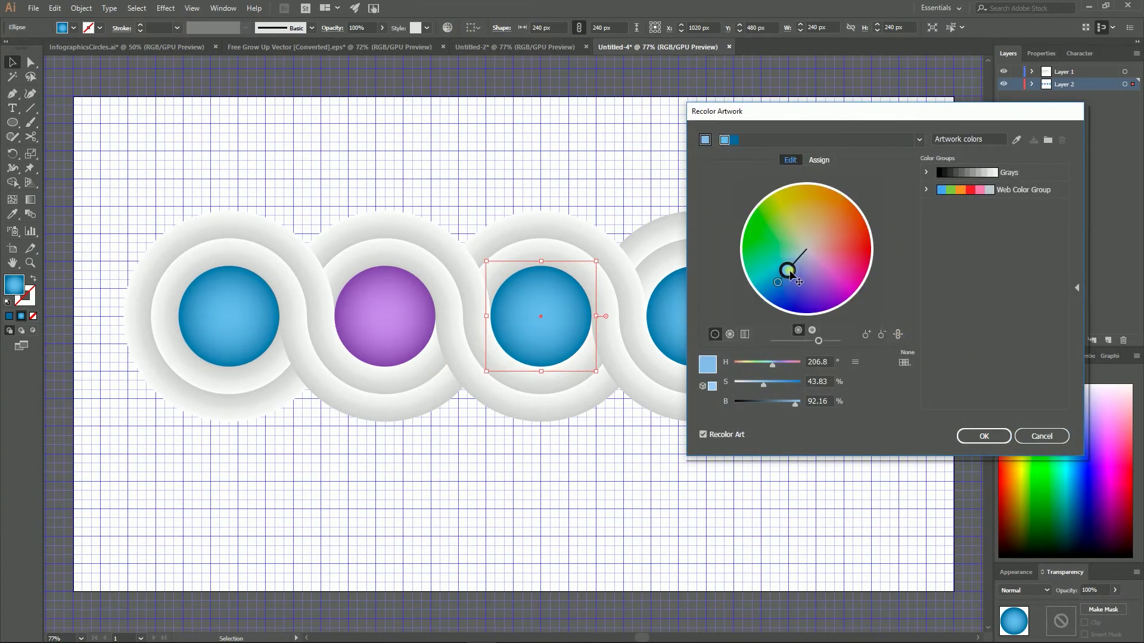
{"action": "left_click_drag", "start_coordinate": [792, 276], "coordinate": [846, 245]}
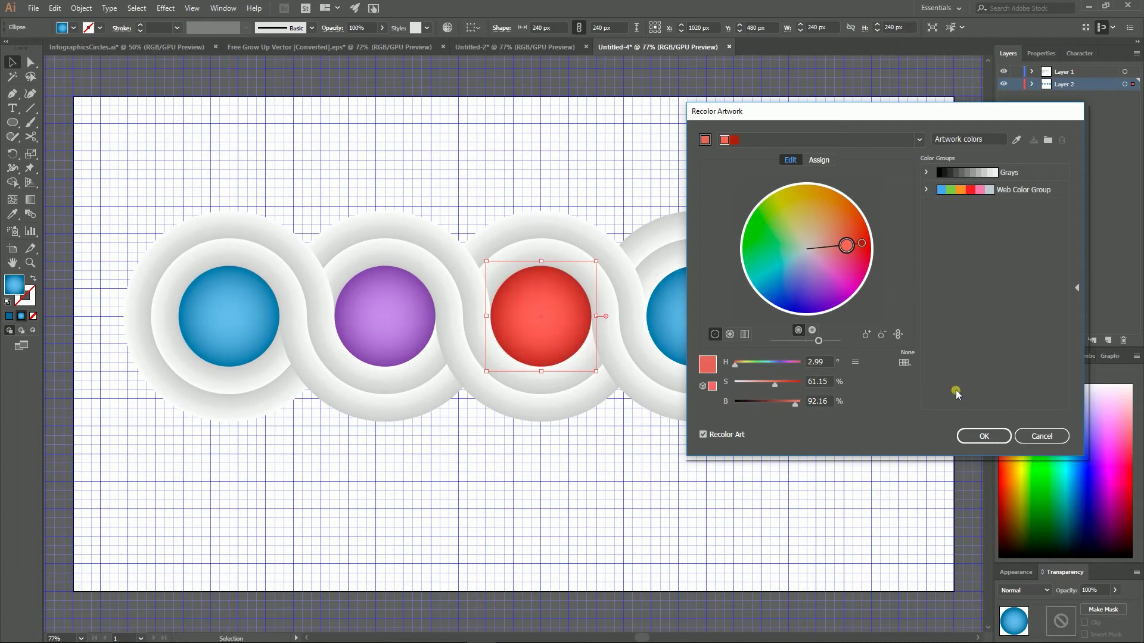
{"action": "left_click", "coordinate": [984, 436]}
- Recolor the fourth circle to orange with Recolor Artwork
{"action": "left_click", "coordinate": [723, 308]}
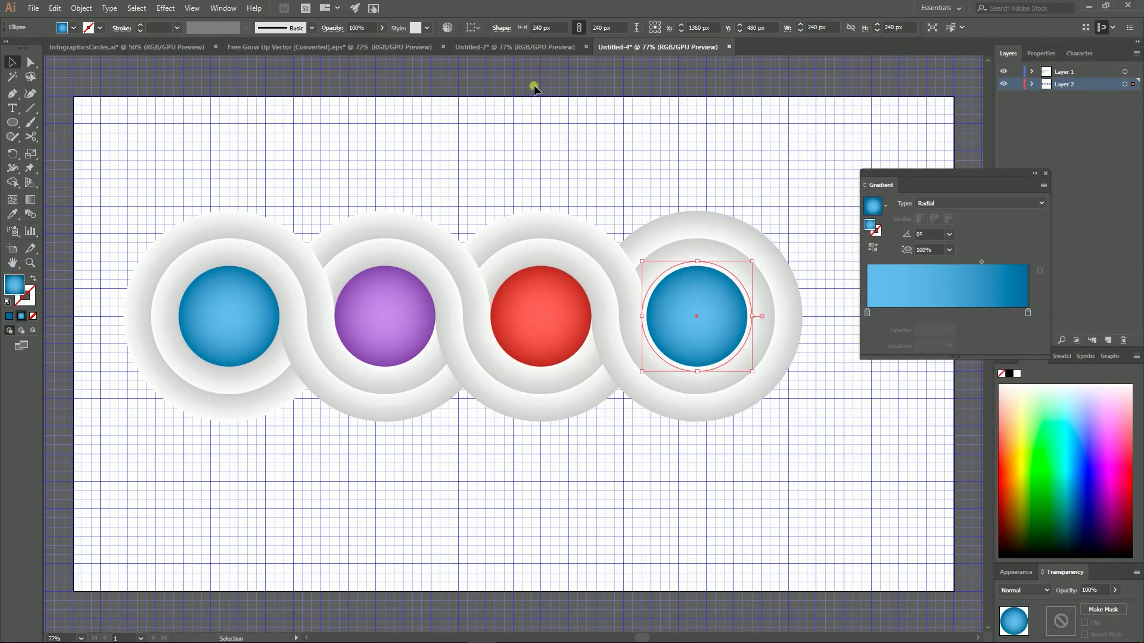
{"action": "left_click", "coordinate": [448, 28]}
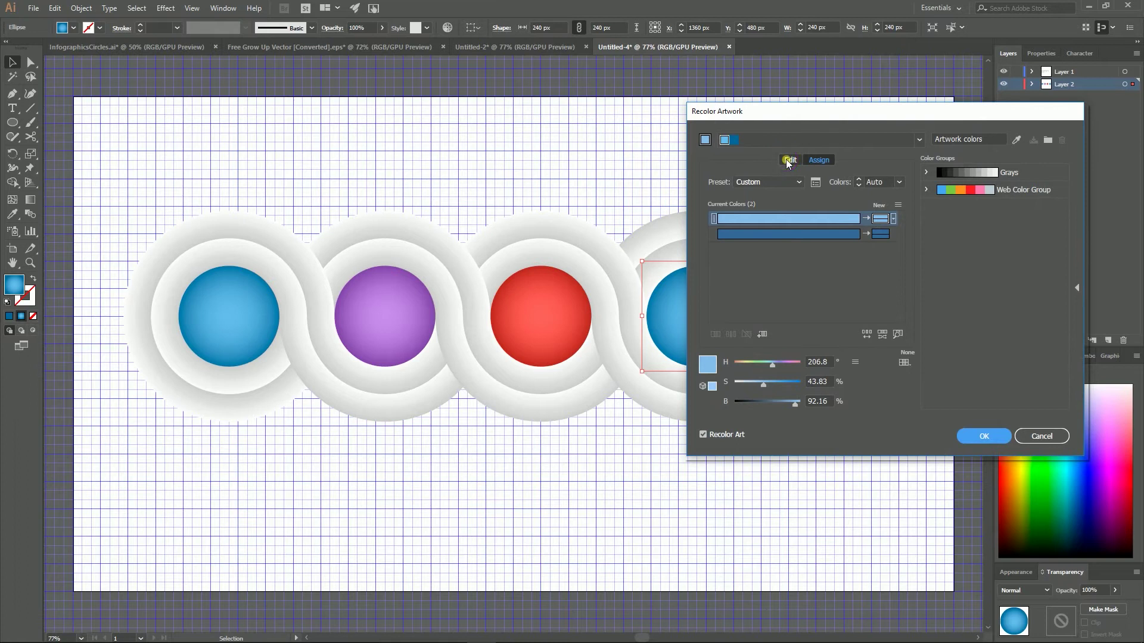
{"action": "left_click", "coordinate": [787, 161]}
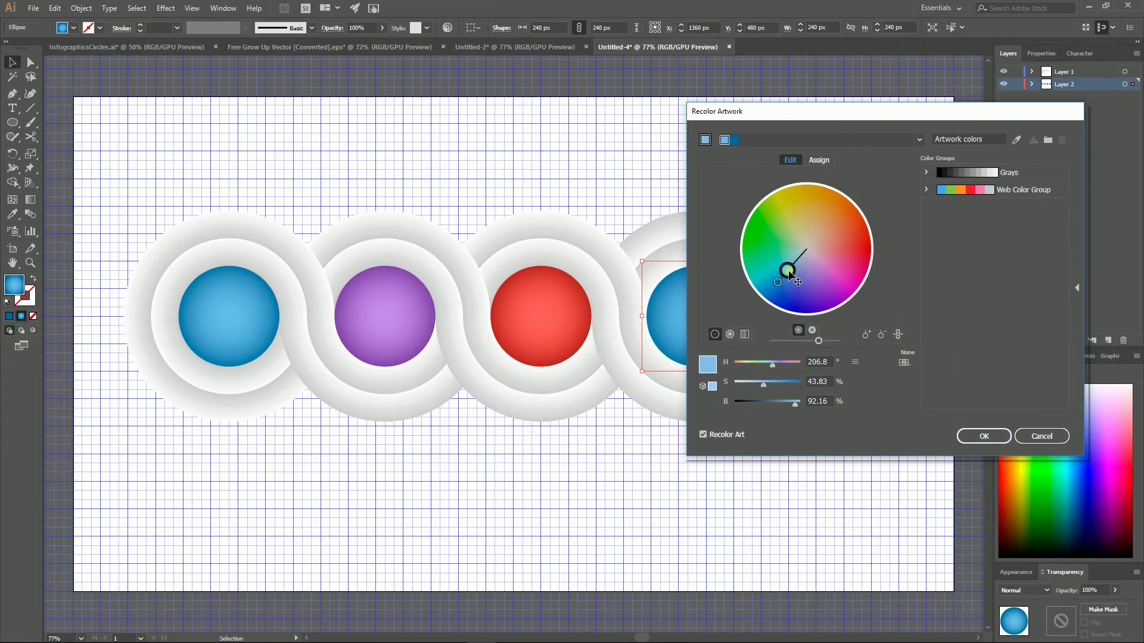
{"action": "left_click_drag", "start_coordinate": [789, 271], "coordinate": [786, 256]}
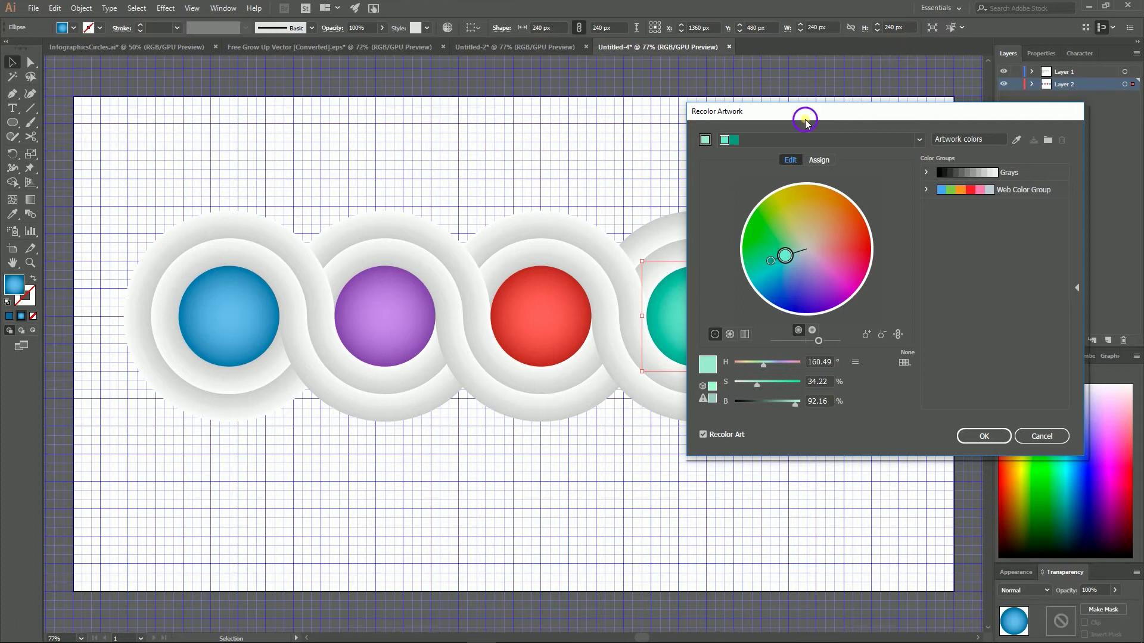
{"action": "left_click_drag", "start_coordinate": [803, 117], "coordinate": [889, 133]}
{"action": "left_click_drag", "start_coordinate": [871, 268], "coordinate": [929, 238]}
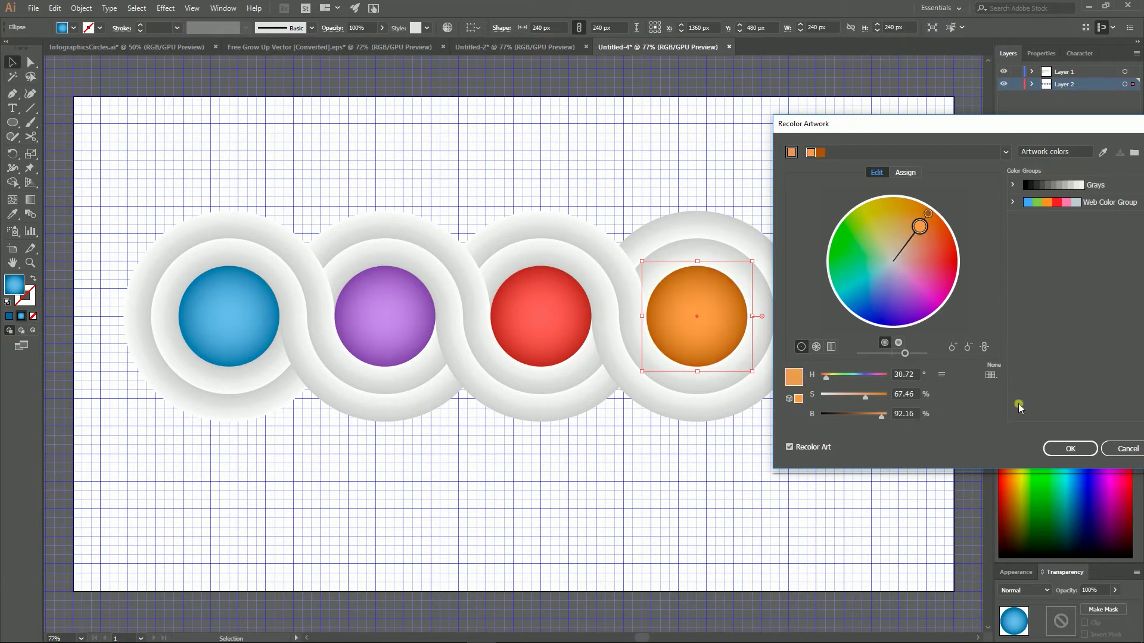
{"action": "left_click", "coordinate": [1068, 450]}
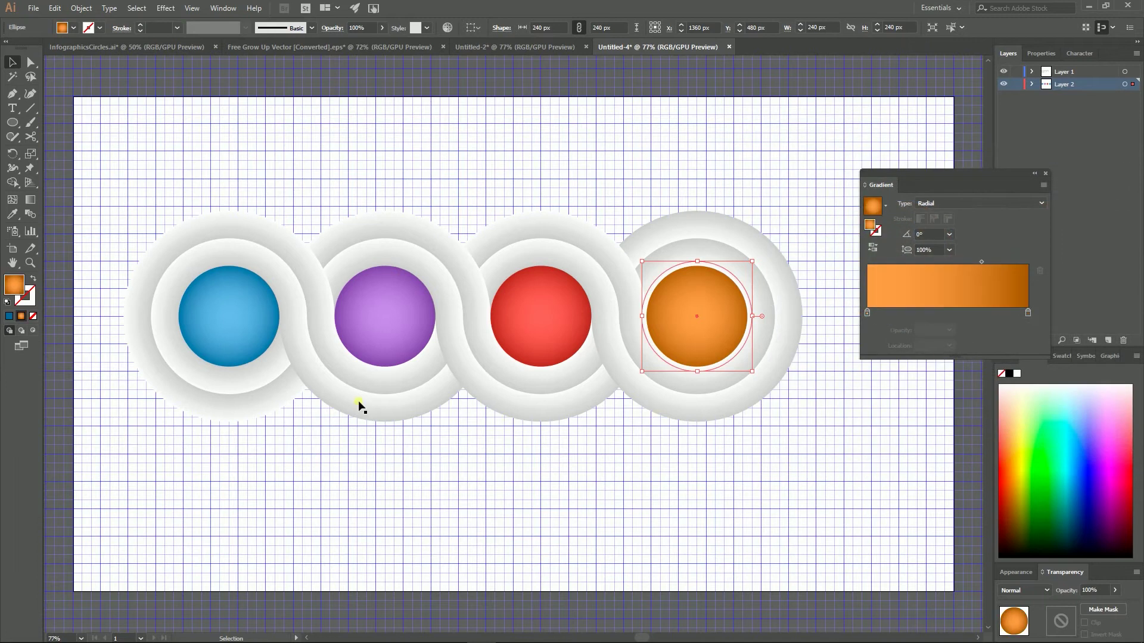
- Move orange into the third ring and red into the fourth ring
{"action": "left_click", "coordinate": [370, 312]}
{"action": "left_click", "coordinate": [232, 313]}
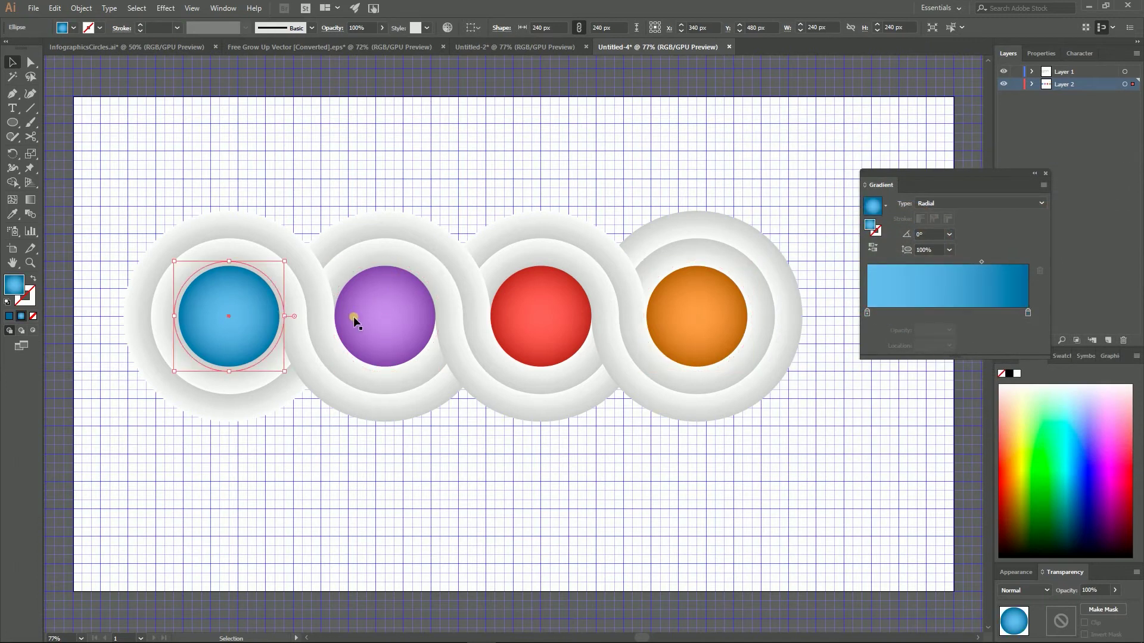
{"action": "left_click", "coordinate": [220, 327]}
{"action": "left_click", "coordinate": [542, 316]}
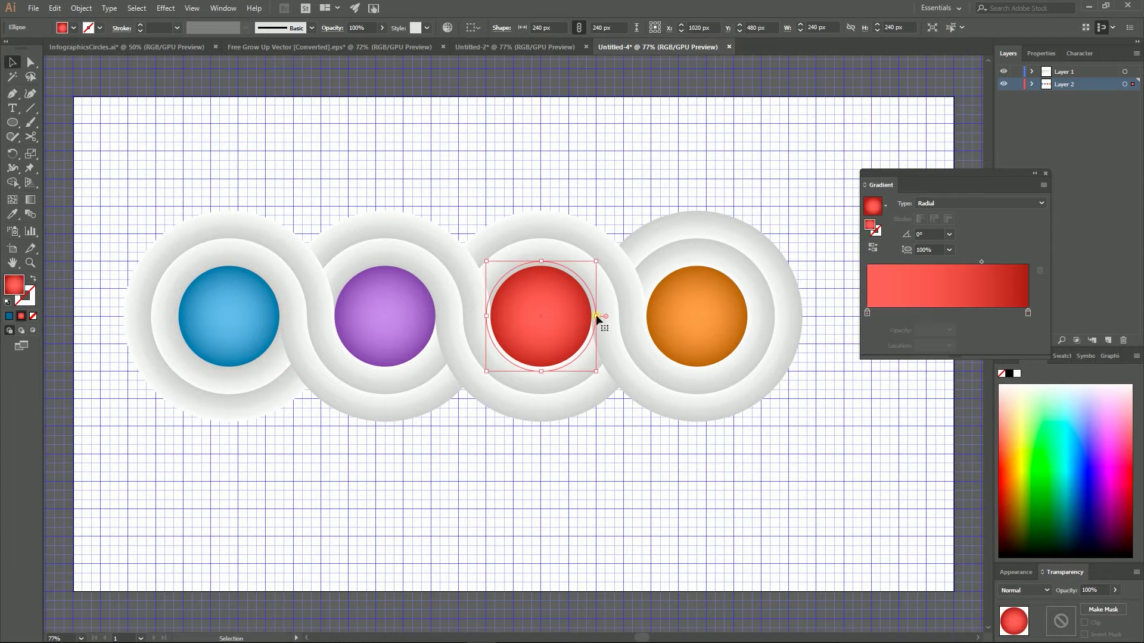
{"action": "left_click", "coordinate": [700, 301]}
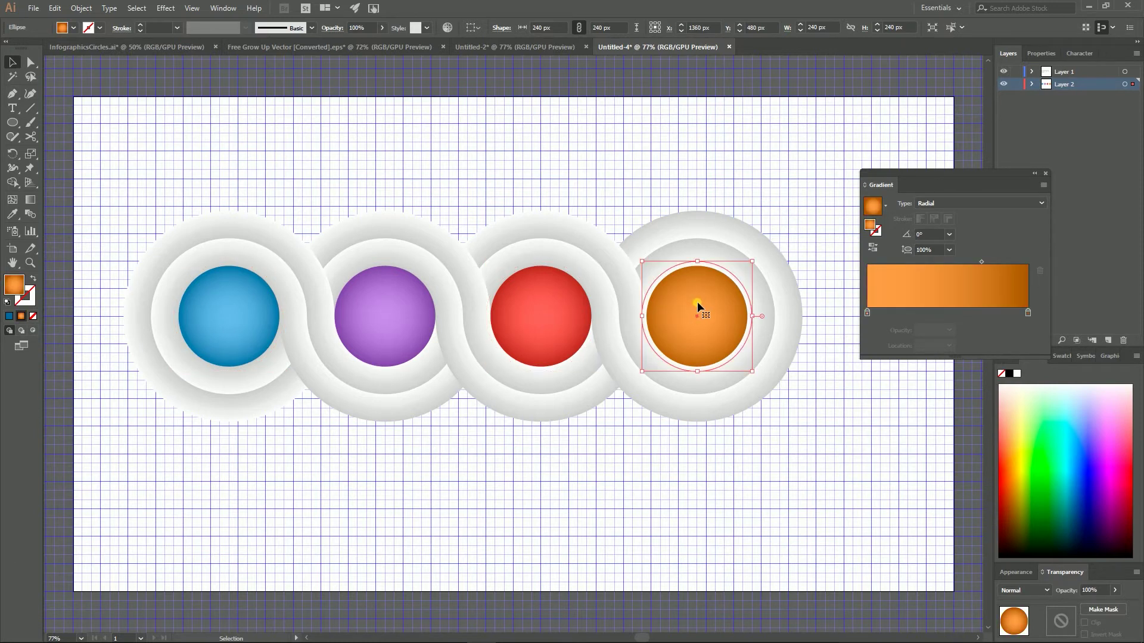
{"action": "left_click_drag", "start_coordinate": [549, 326], "coordinate": [776, 298]}
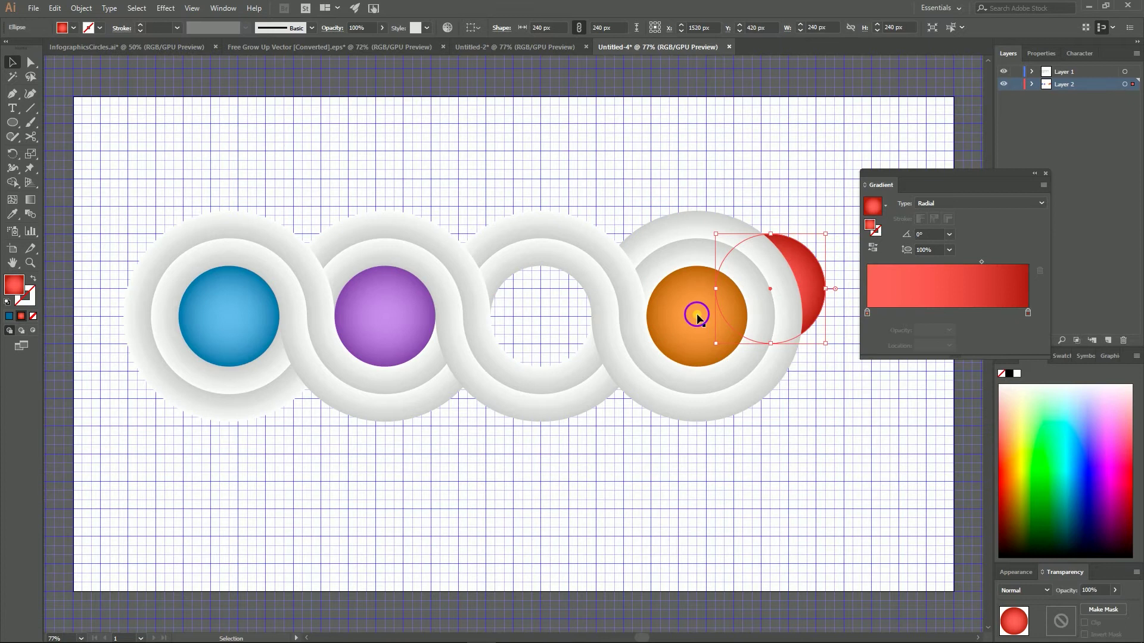
{"action": "left_click_drag", "start_coordinate": [695, 312], "coordinate": [540, 312]}
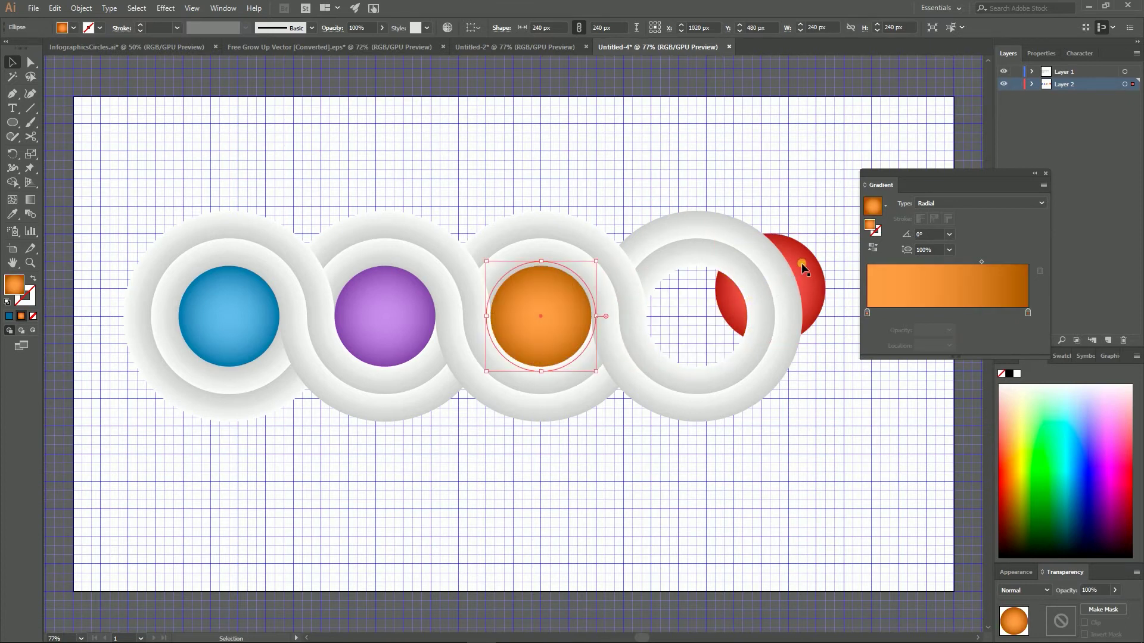
{"action": "left_click_drag", "start_coordinate": [804, 269], "coordinate": [737, 292]}
{"action": "left_click", "coordinate": [644, 145]}
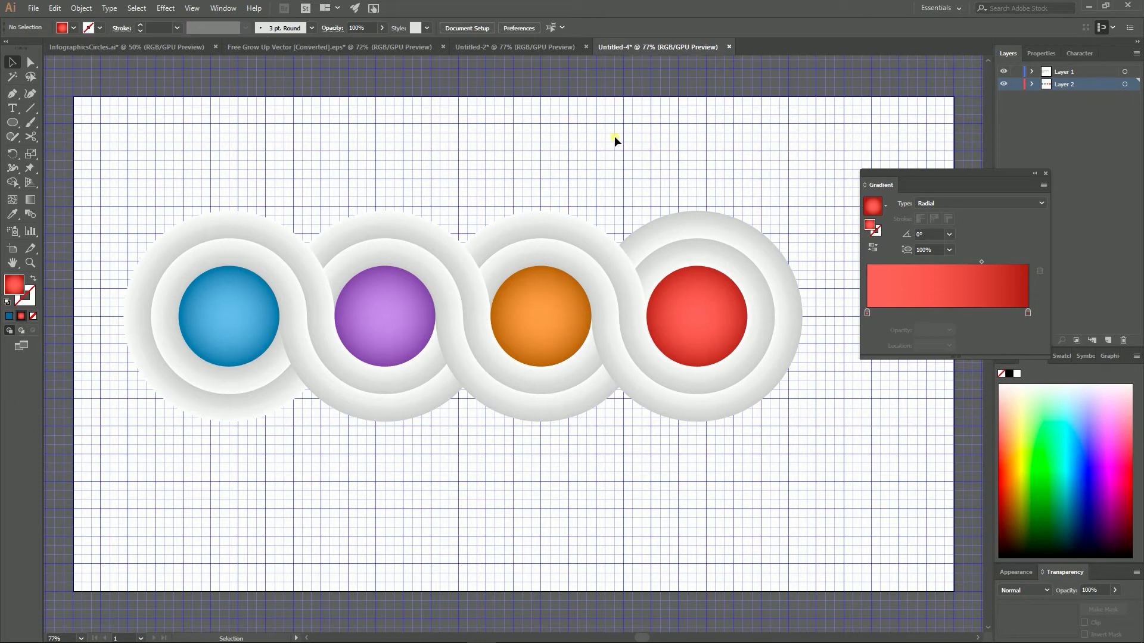
{"action": "left_click", "coordinate": [373, 327]}
- Select the blue, purple, orange and red circles and choose Effect > Stylize > Inner Glow
{"action": "left_click", "coordinate": [230, 318]}
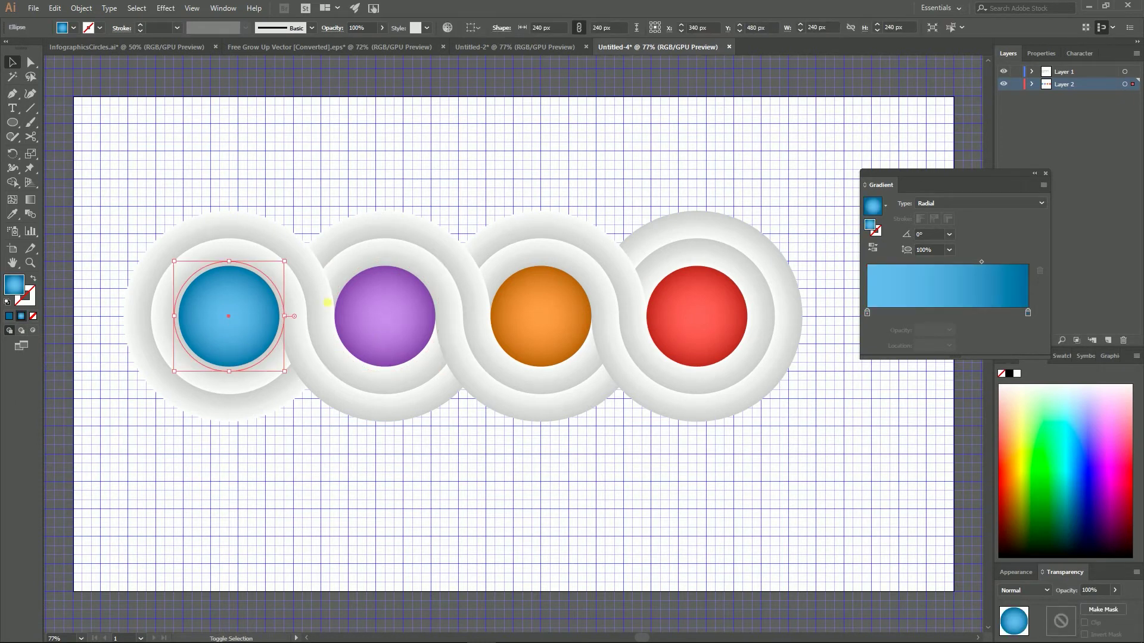
{"action": "left_click", "coordinate": [348, 301], "text": "shift"}
{"action": "left_click", "coordinate": [543, 298], "text": "shift"}
{"action": "left_click", "coordinate": [674, 310], "text": "shift"}
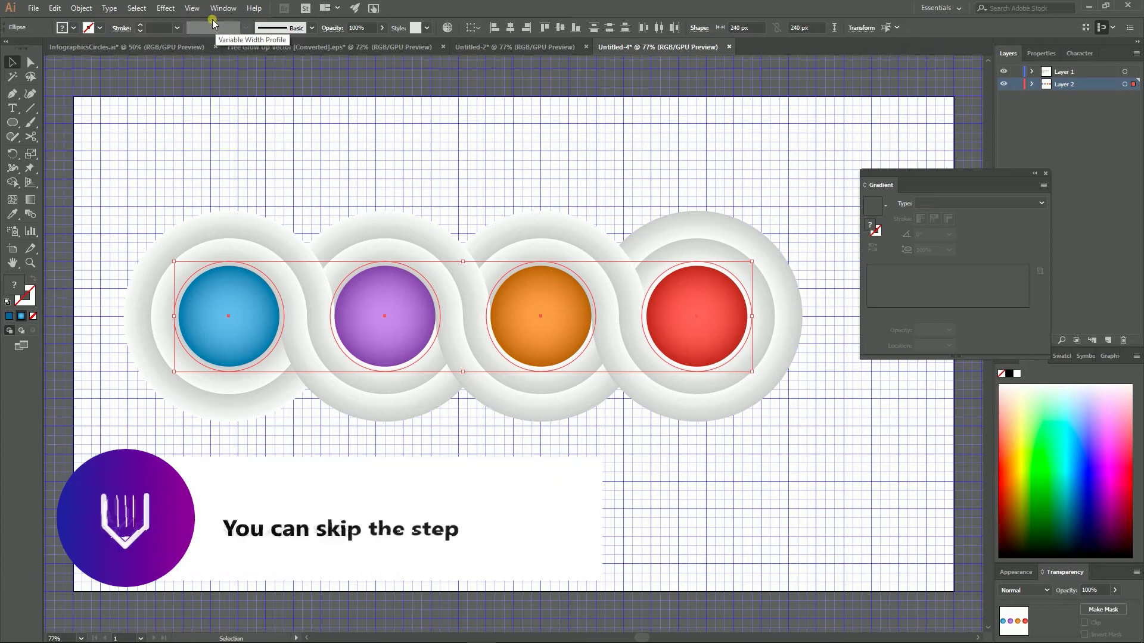
{"action": "left_click", "coordinate": [165, 8]}
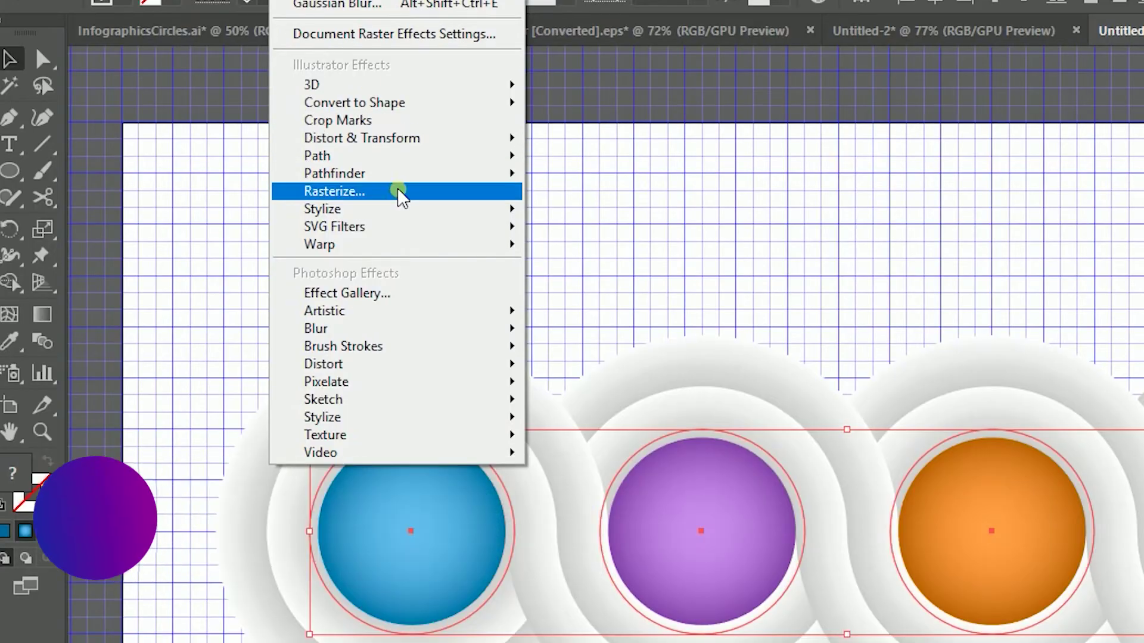
{"action": "mouse_move", "coordinate": [383, 211]}
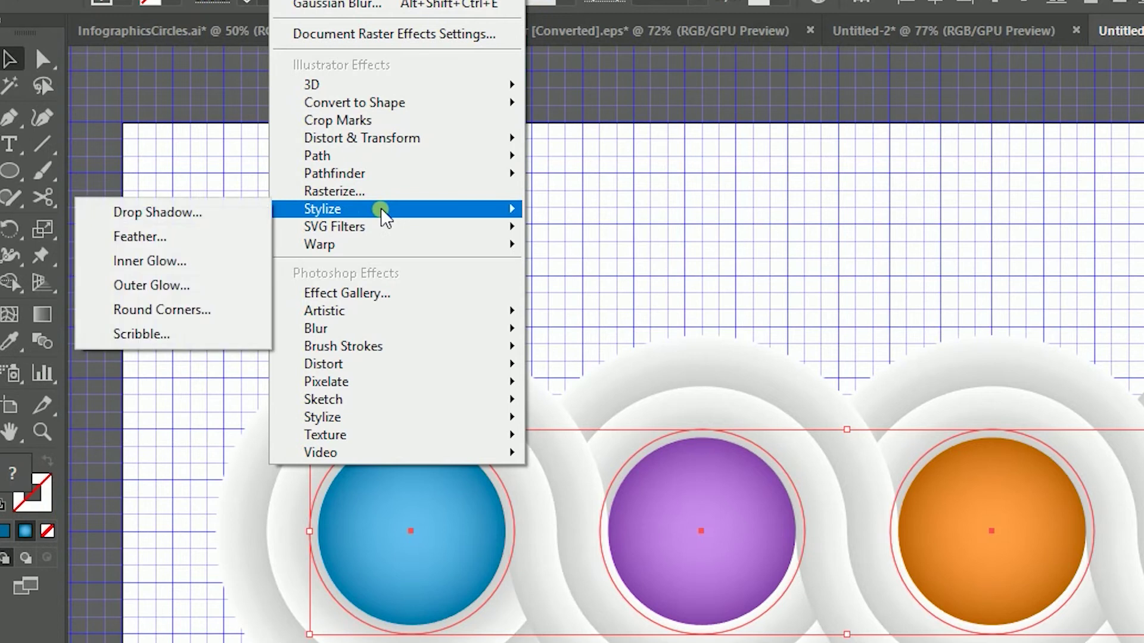
{"action": "left_click", "coordinate": [173, 262]}
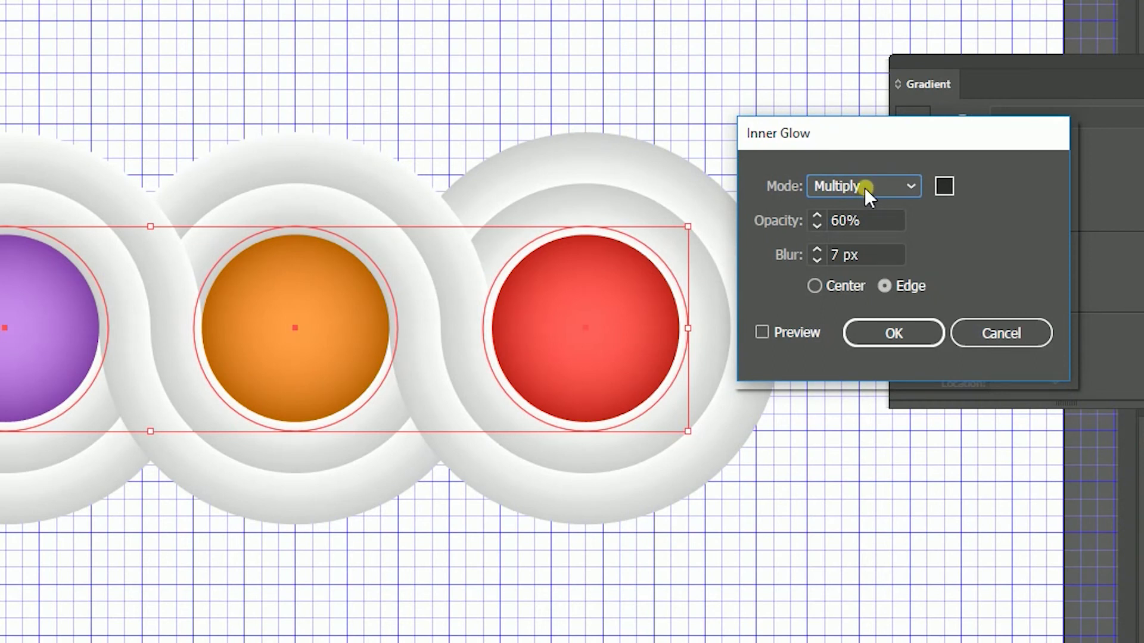
- Set the inner glow to Multiply mode with dark grey #303030 and Preview on
{"action": "left_click", "coordinate": [865, 186]}
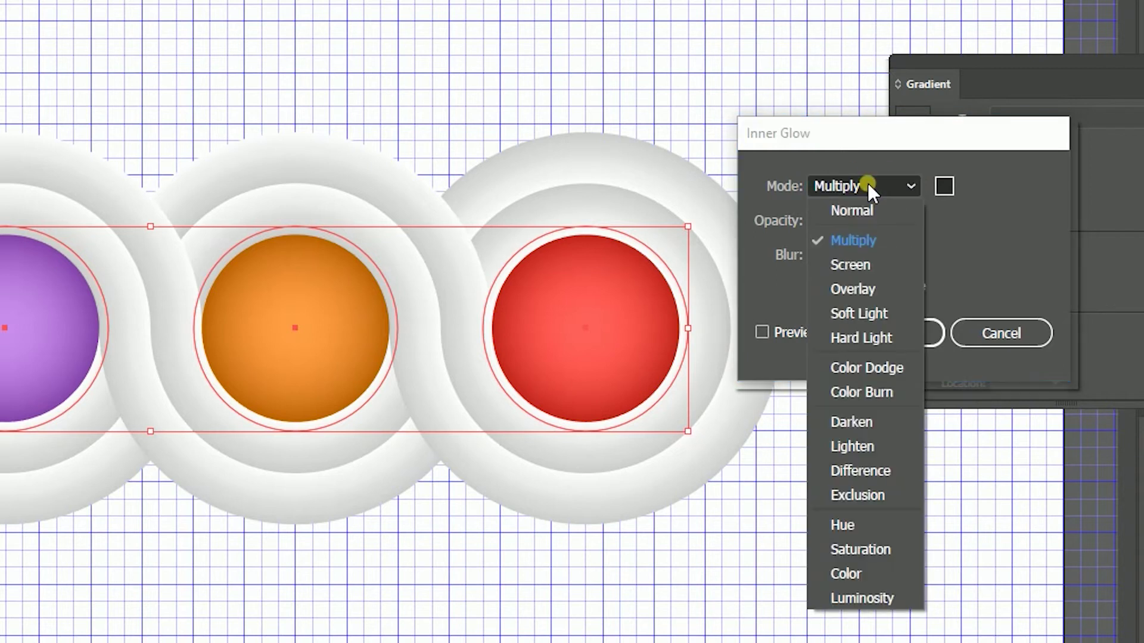
{"action": "left_click", "coordinate": [873, 238]}
{"action": "left_click", "coordinate": [944, 186]}
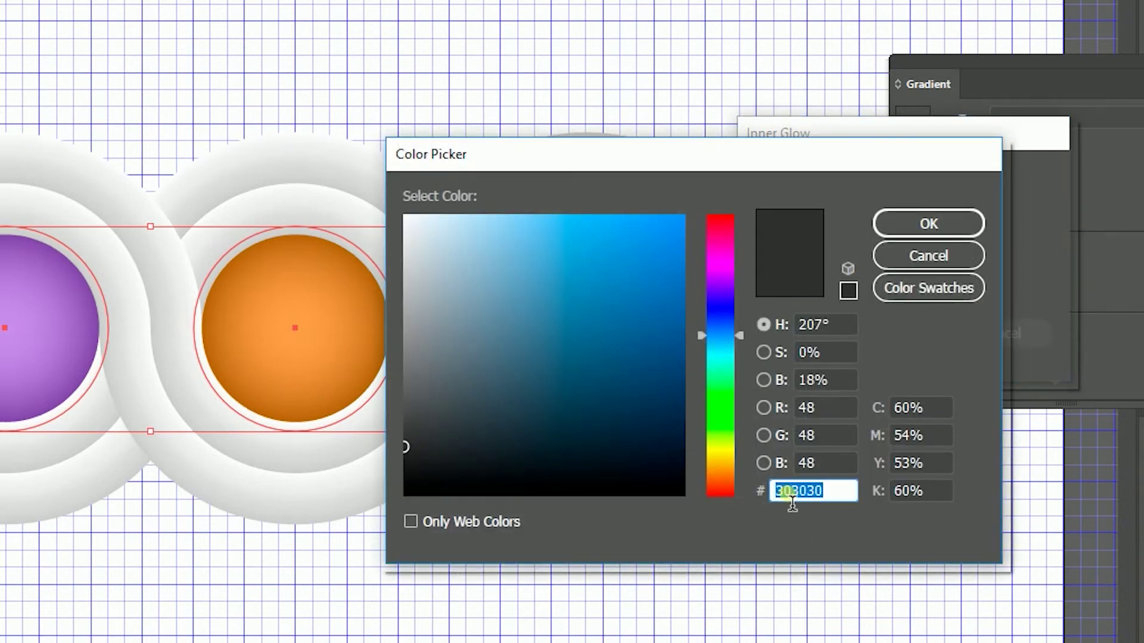
{"action": "left_click", "coordinate": [927, 224]}
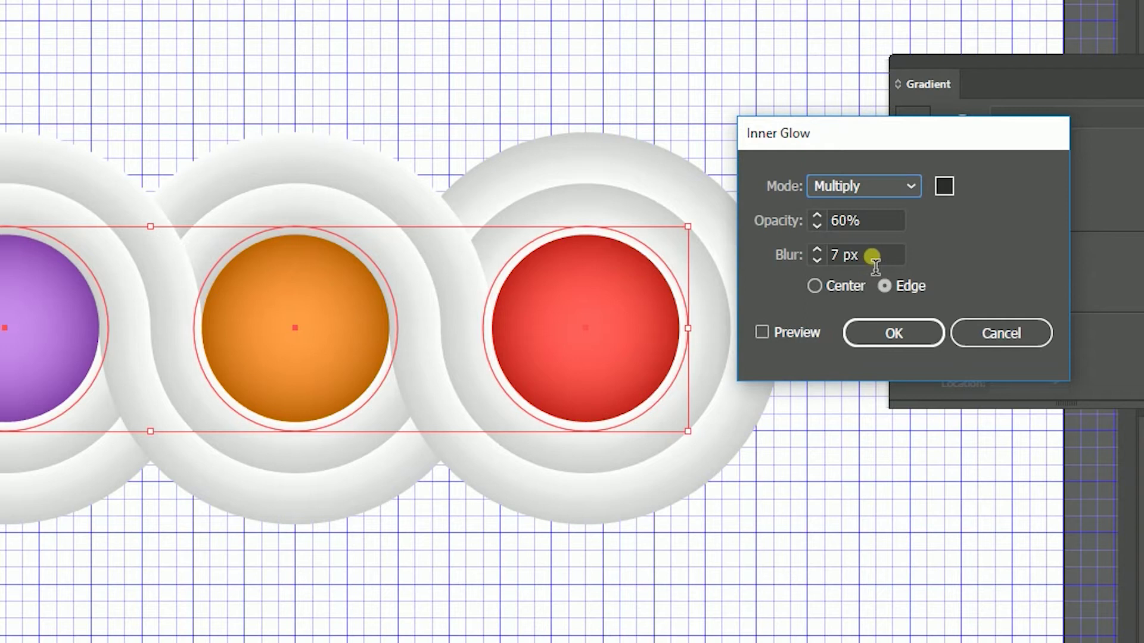
{"action": "left_click", "coordinate": [763, 333]}
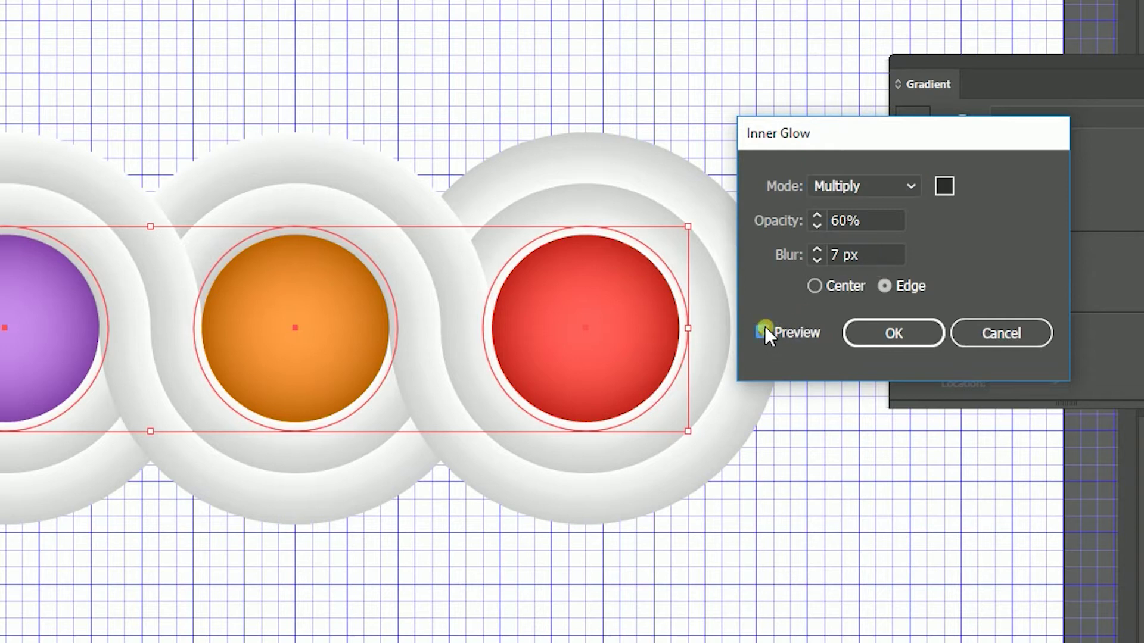
- Set glow blur to 10 px, opacity to 65%, spread from Edge, and apply
{"action": "left_click", "coordinate": [817, 250]}
{"action": "left_click", "coordinate": [816, 249]}
{"action": "left_click", "coordinate": [817, 249]}
{"action": "left_click", "coordinate": [817, 249]}
{"action": "left_click", "coordinate": [817, 250]}
{"action": "left_click", "coordinate": [820, 249]}
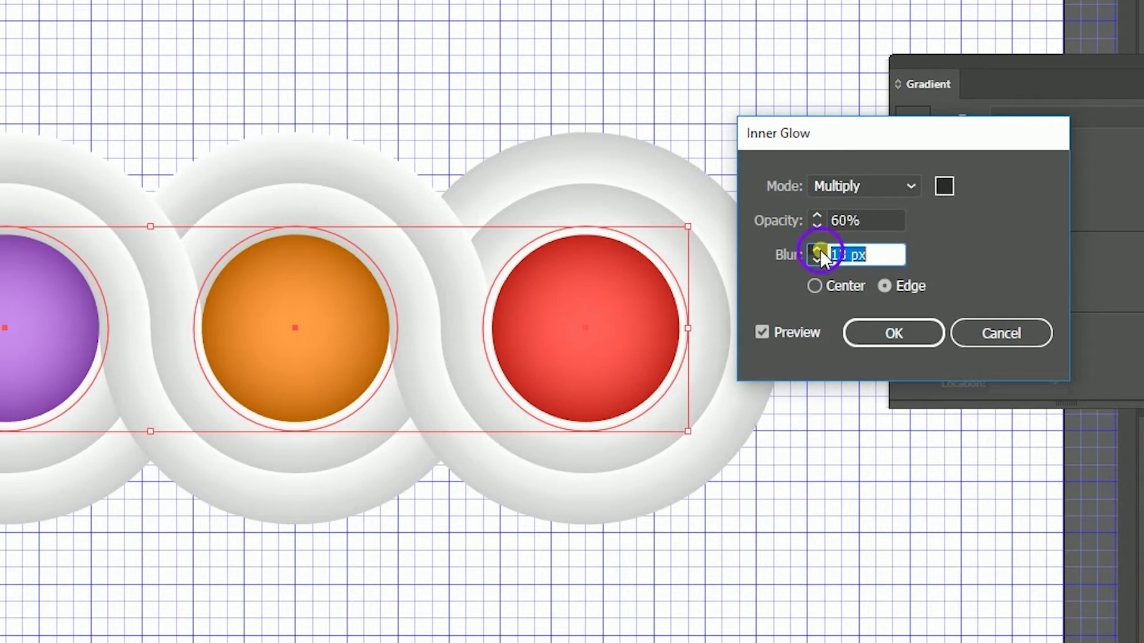
{"action": "left_click", "coordinate": [820, 249]}
{"action": "left_click", "coordinate": [816, 263]}
{"action": "left_click", "coordinate": [816, 227]}
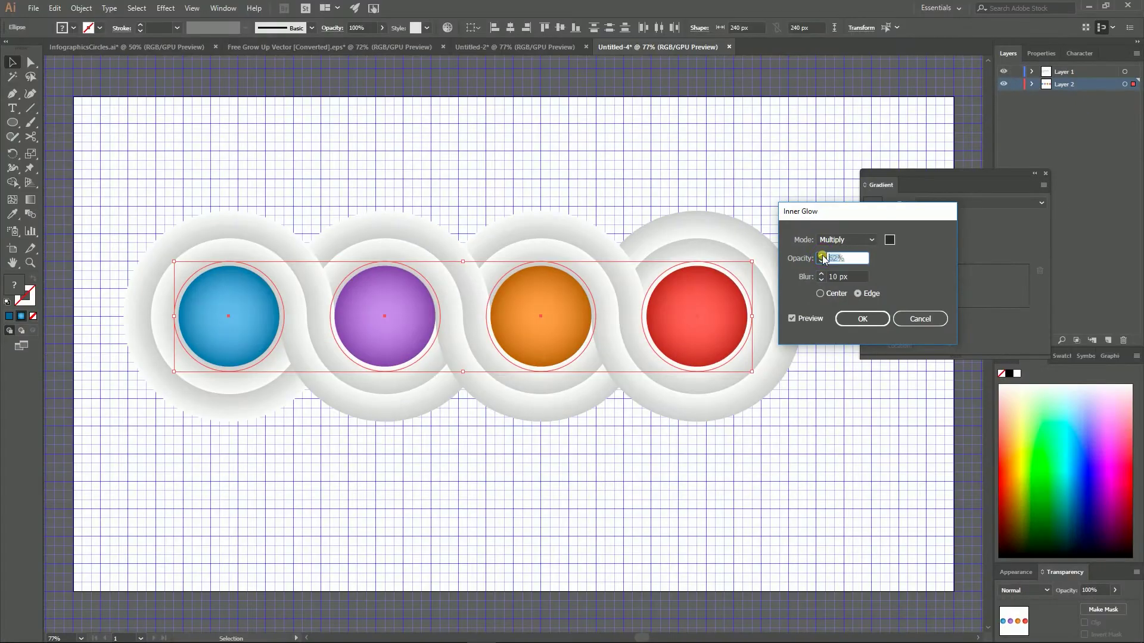
{"action": "left_click", "coordinate": [817, 227]}
{"action": "left_click", "coordinate": [817, 227]}
{"action": "left_click", "coordinate": [863, 320]}
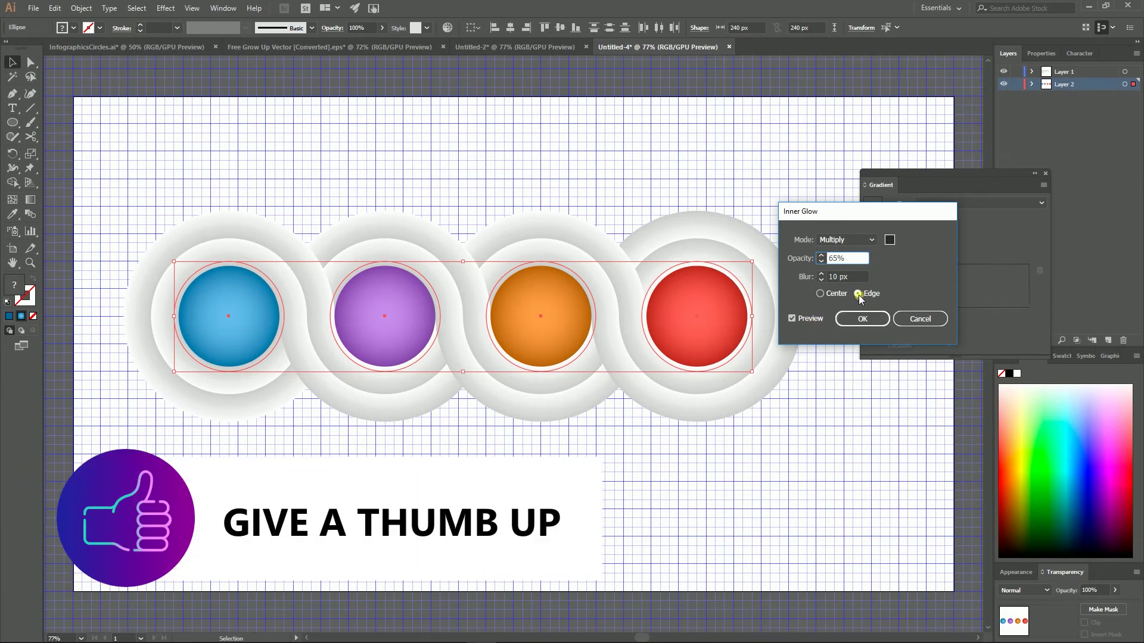
{"action": "left_click", "coordinate": [863, 320]}
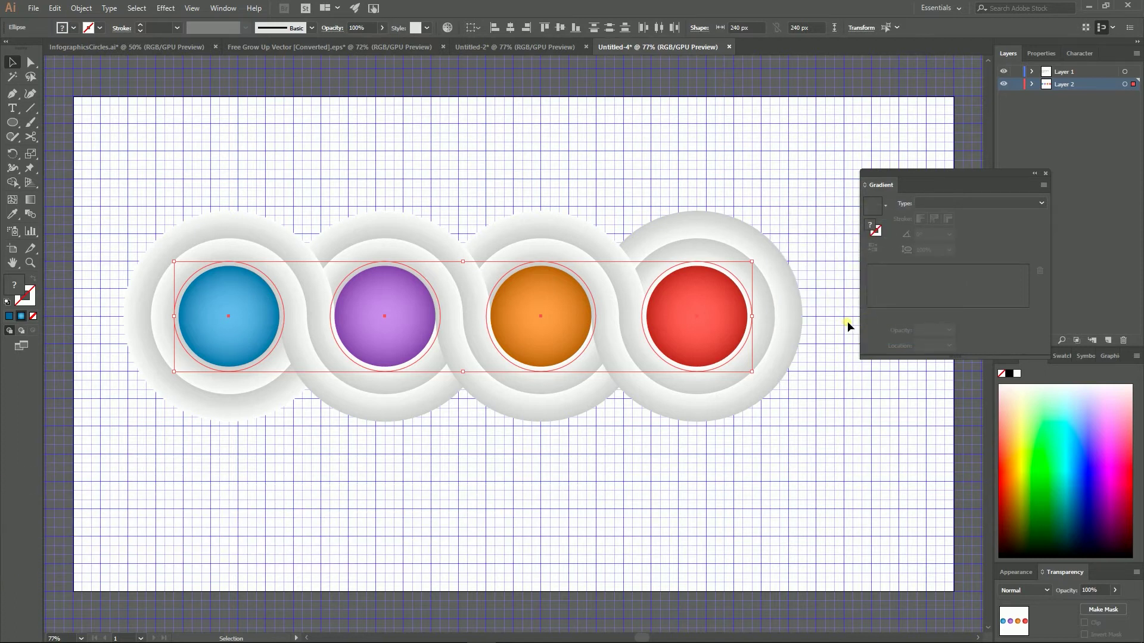
- Lock Layer 2, select all Layer 1 artwork, and add a new Layer 3
{"action": "left_click", "coordinate": [461, 372]}
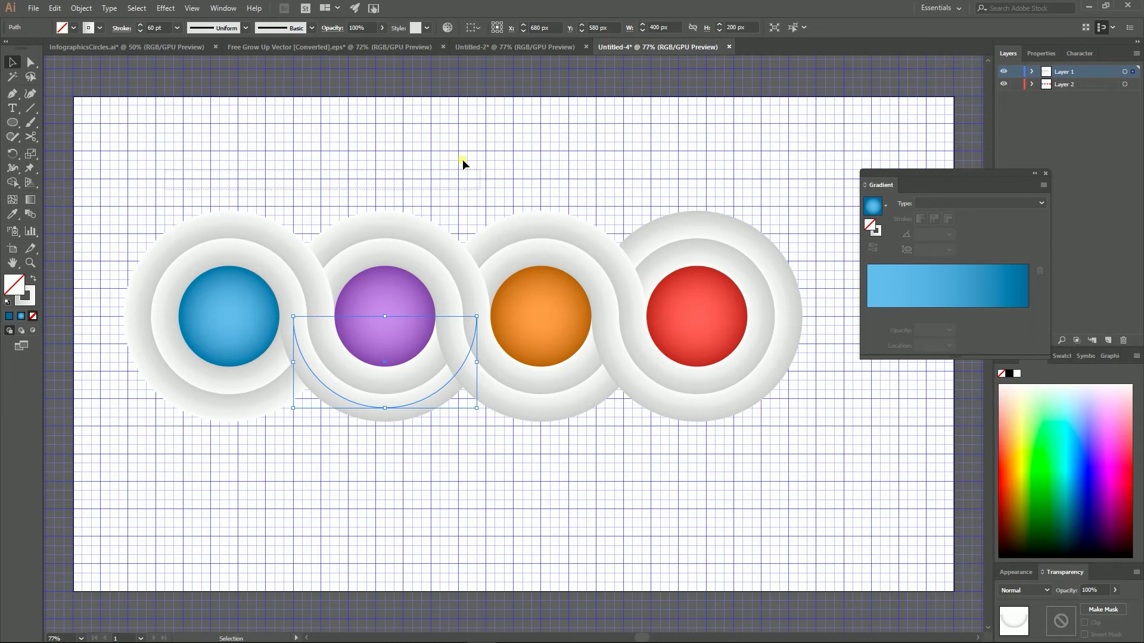
{"action": "left_click", "coordinate": [429, 179]}
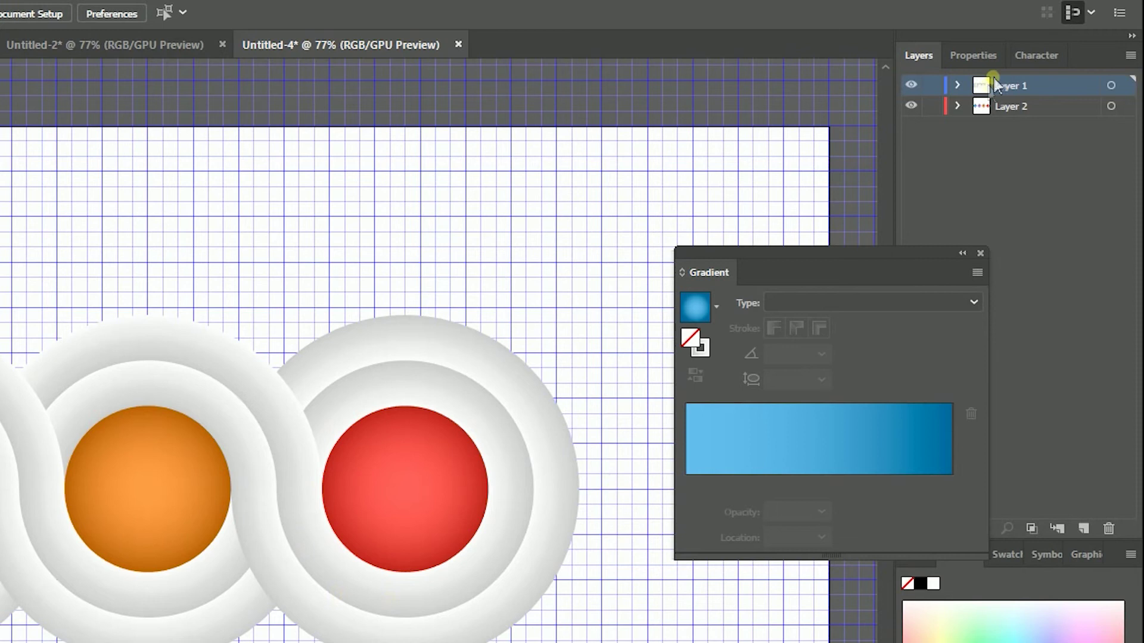
{"action": "left_click", "coordinate": [1019, 72]}
{"action": "left_click", "coordinate": [934, 85]}
{"action": "left_click", "coordinate": [931, 105]}
{"action": "left_click", "coordinate": [1125, 85]}
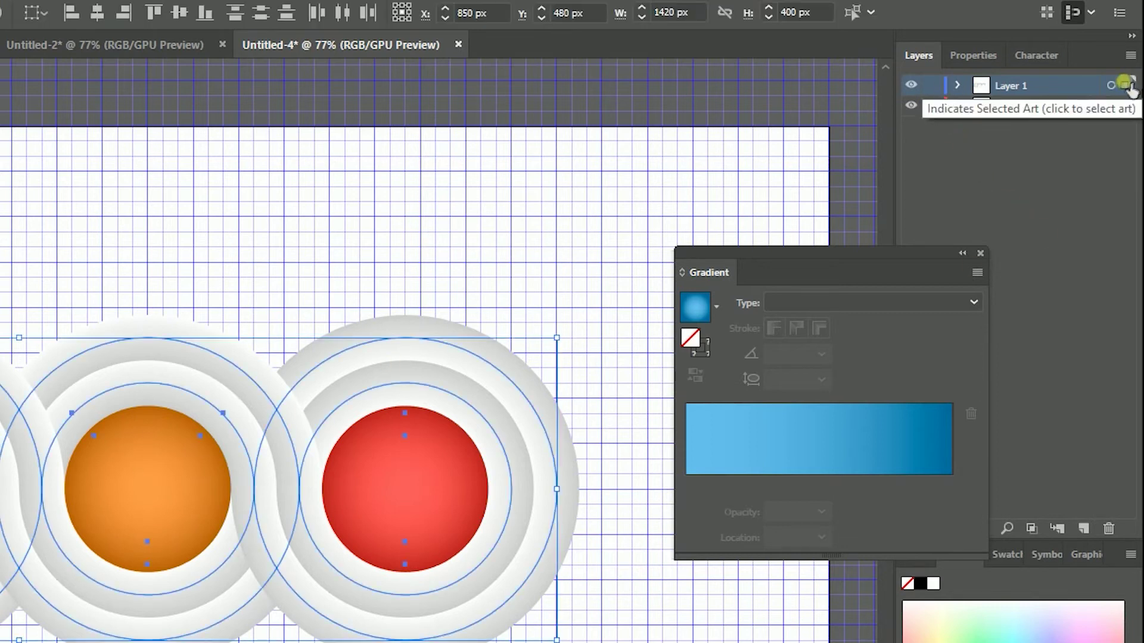
{"action": "left_click", "coordinate": [1083, 528]}
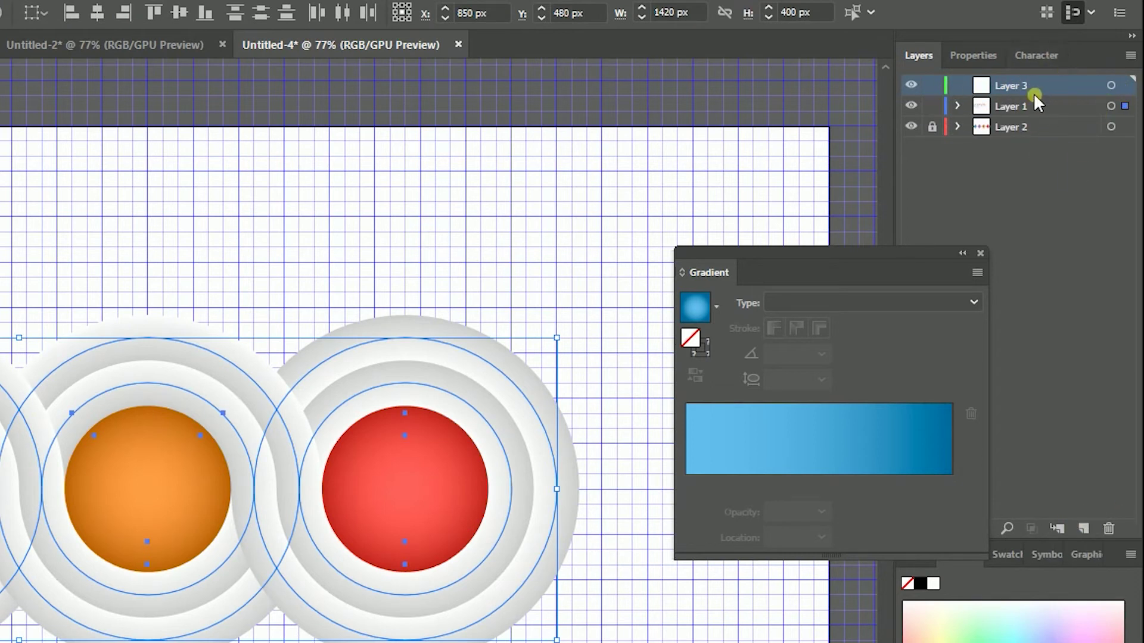
- Place Layer 3 below Layer 1, duplicate the ring artwork in place, and move it onto Layer 3
{"action": "left_click_drag", "start_coordinate": [1011, 85], "coordinate": [1035, 126]}
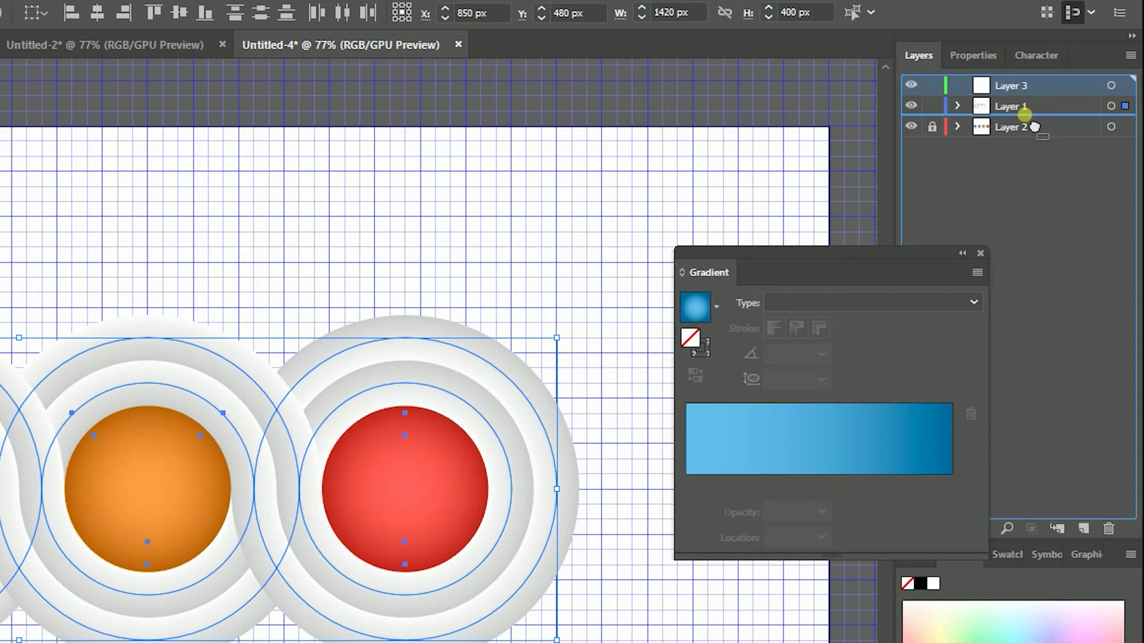
{"action": "left_click_drag", "start_coordinate": [1035, 126], "coordinate": [1025, 117]}
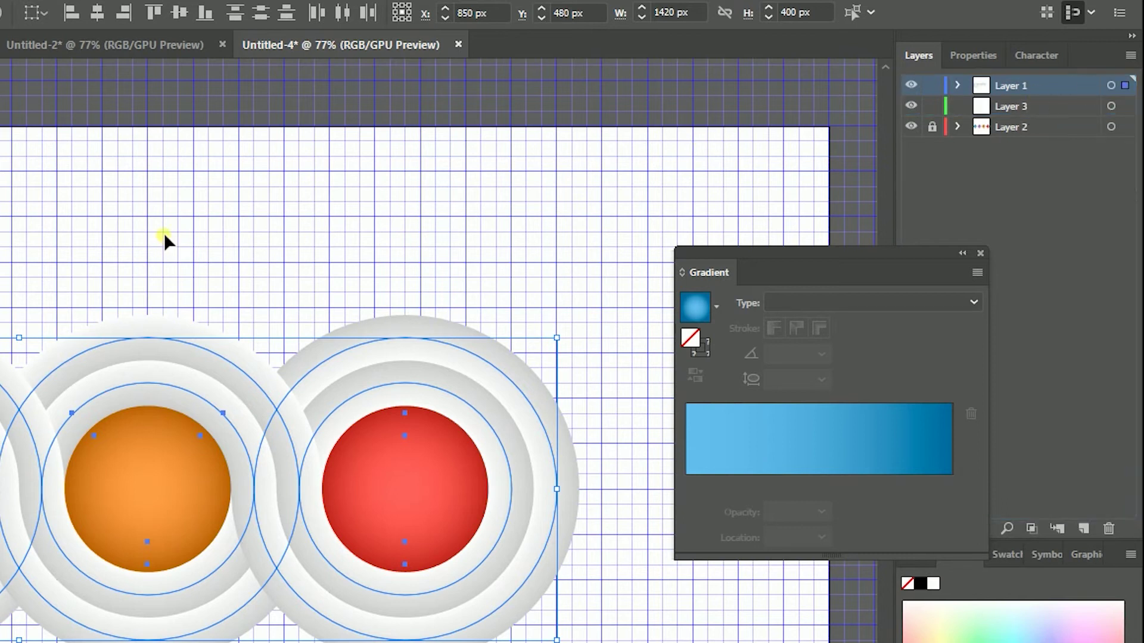
{"action": "key", "text": "a"}
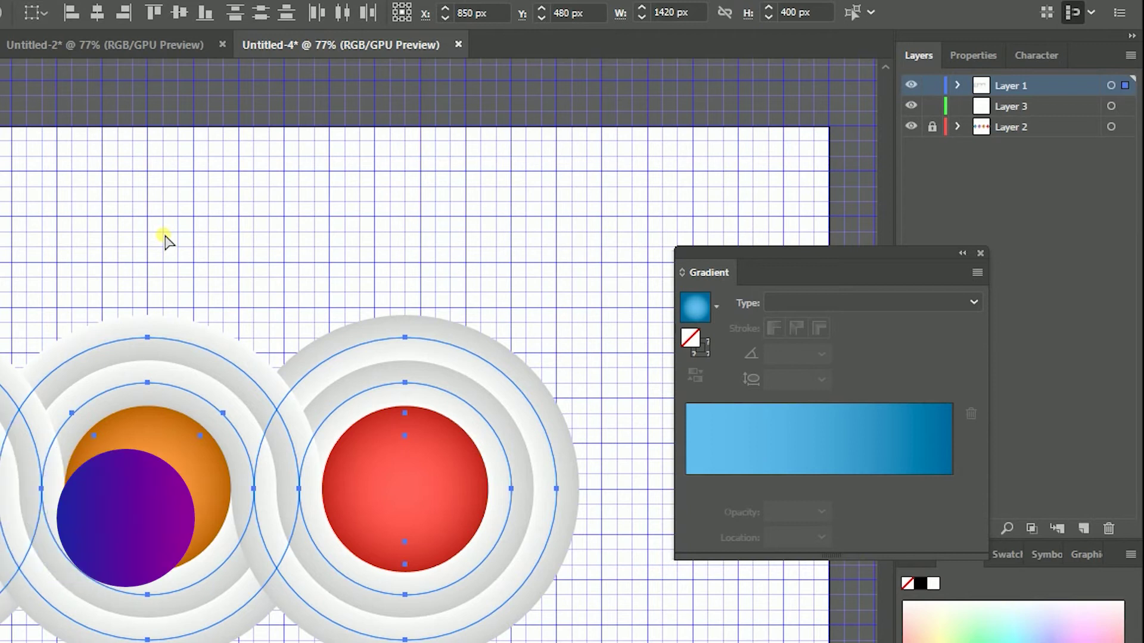
{"action": "key", "text": "ctrl+c"}
{"action": "key", "text": "ctrl+f"}
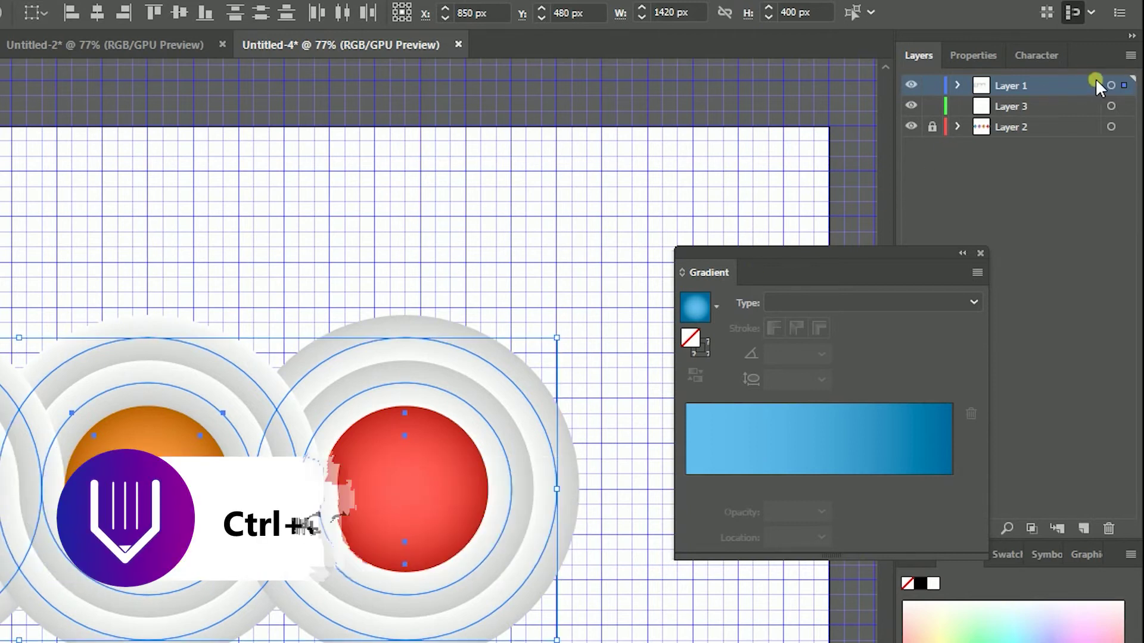
{"action": "left_click_drag", "start_coordinate": [1125, 87], "coordinate": [1127, 107]}
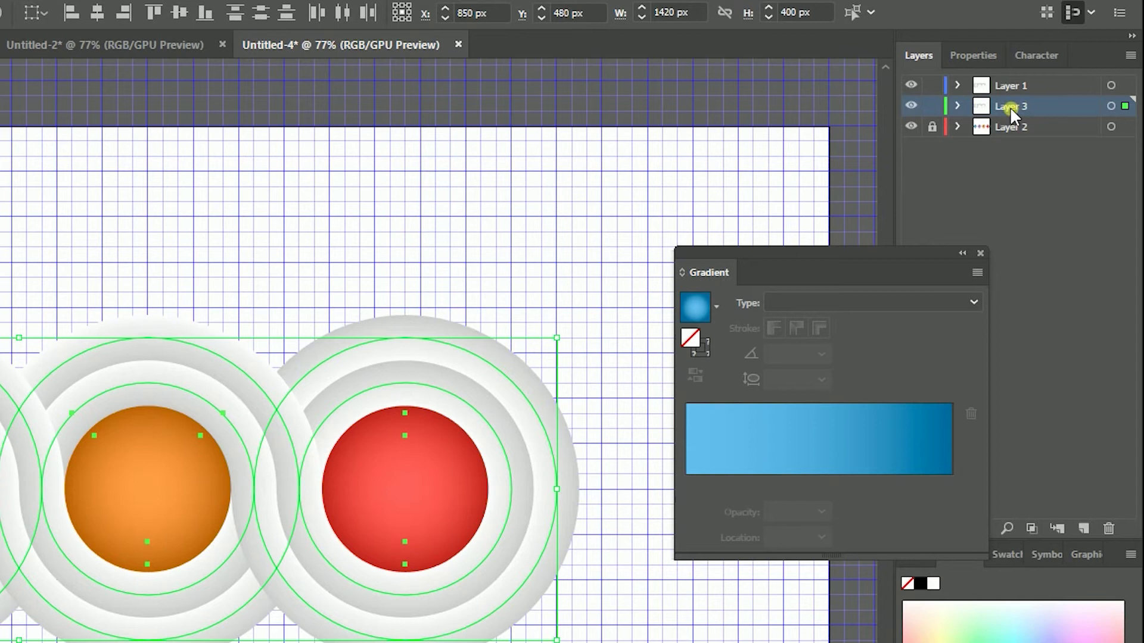
- Lock Layer 1 and check Layer 3's contents
{"action": "left_click", "coordinate": [932, 85]}
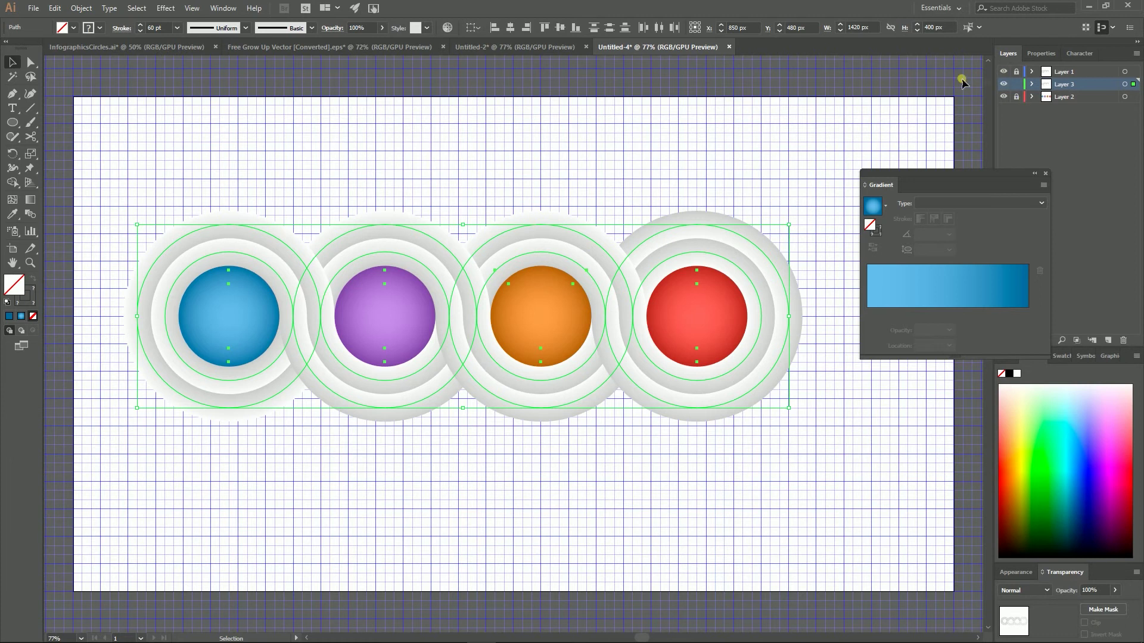
{"action": "left_click", "coordinate": [1032, 84]}
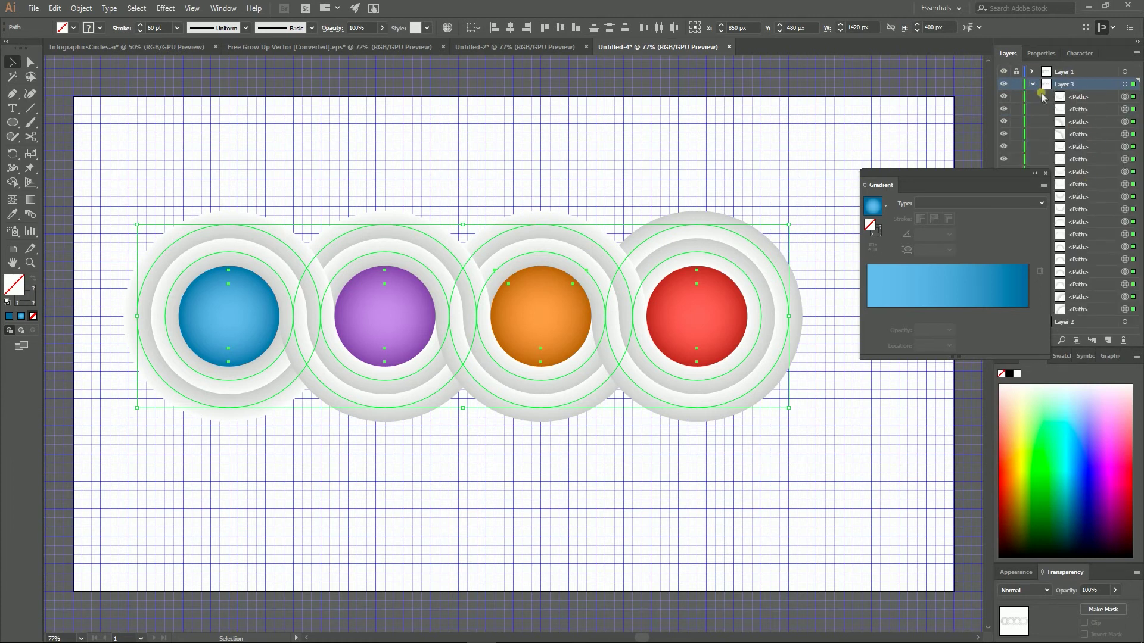
{"action": "left_click", "coordinate": [1032, 84]}
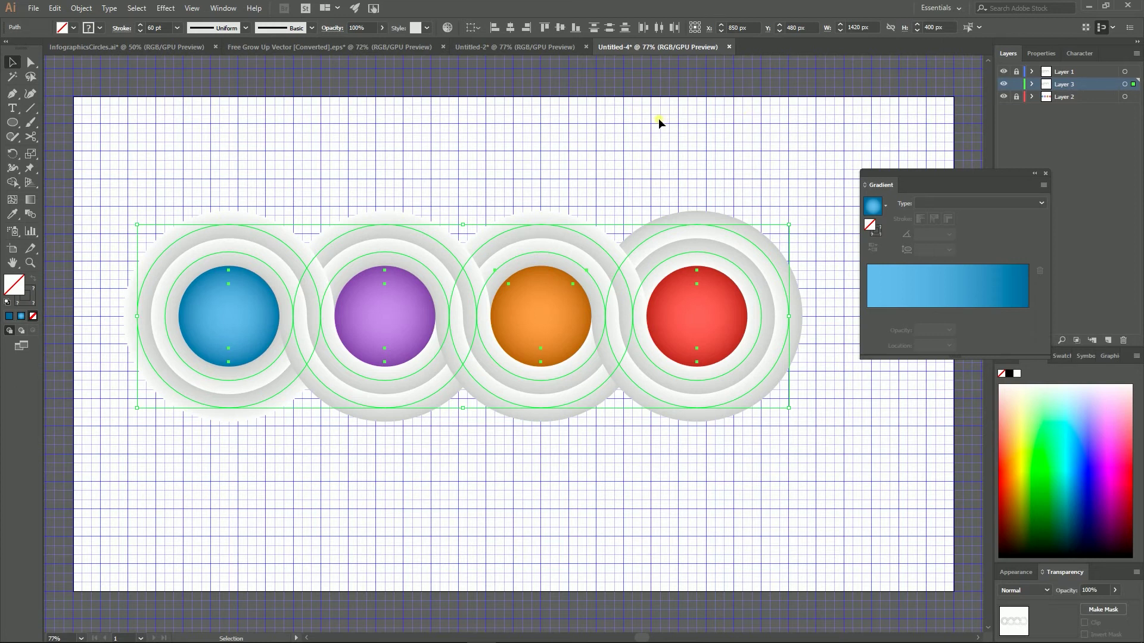
{"action": "left_click", "coordinate": [226, 9]}
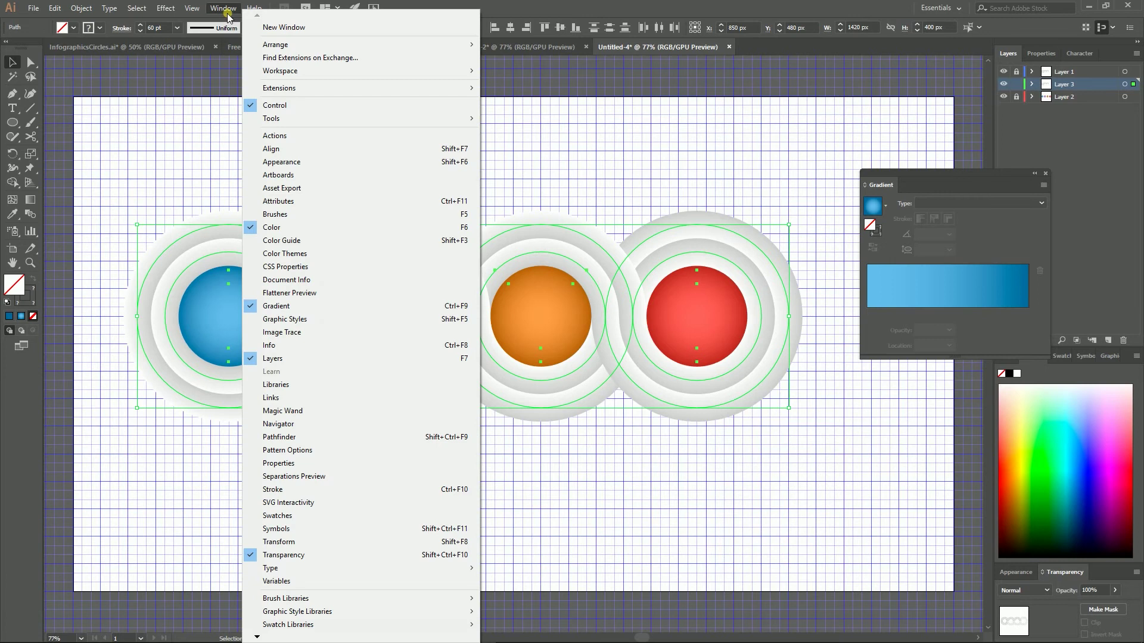
- Give the copied ring artwork a dark grey #383838 stroke
{"action": "mouse_move", "coordinate": [187, 10]}
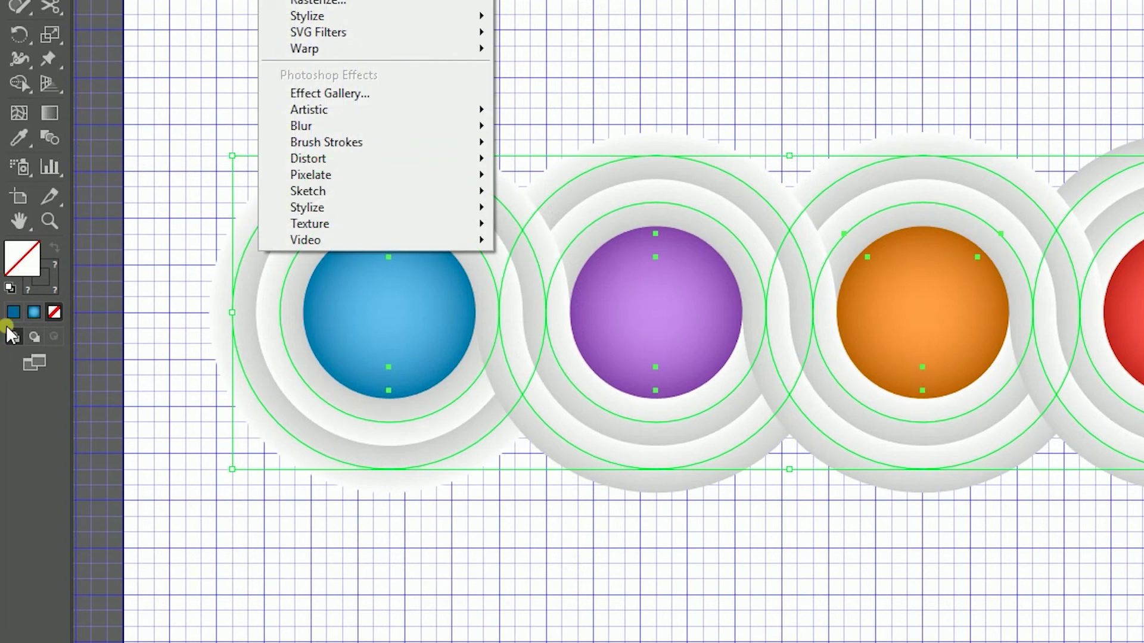
{"action": "left_click", "coordinate": [49, 286]}
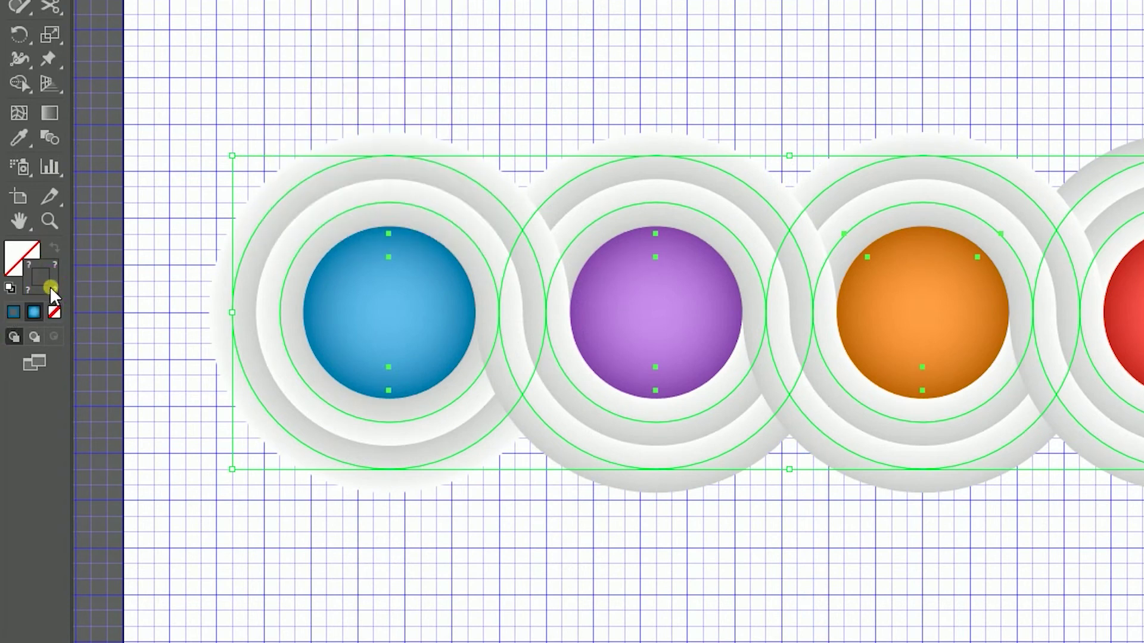
{"action": "left_click", "coordinate": [54, 312]}
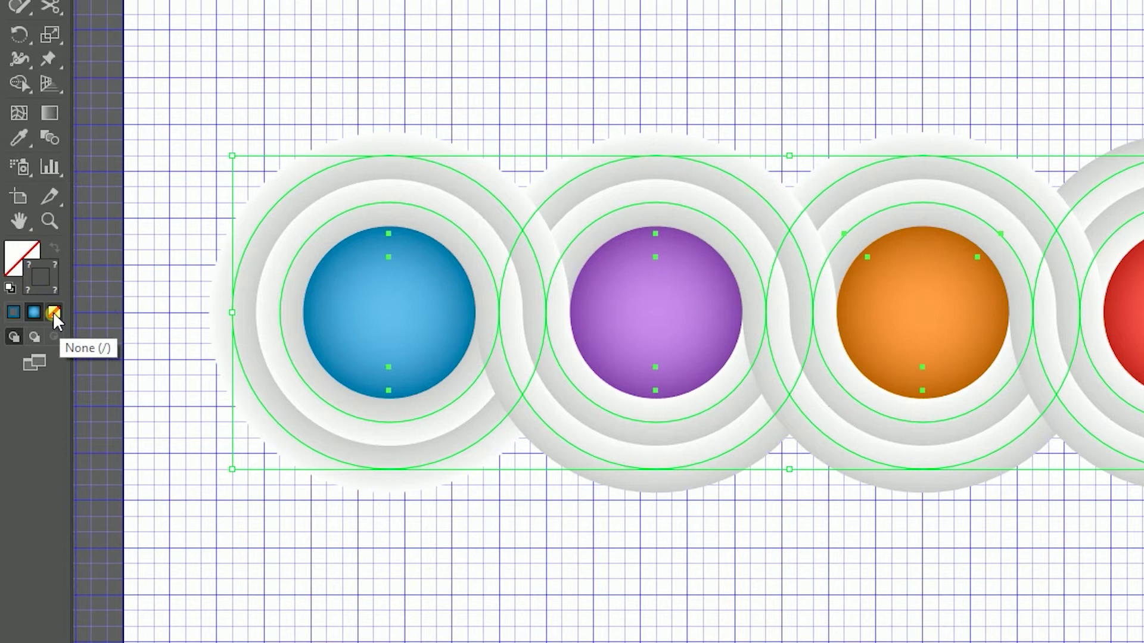
{"action": "left_click", "coordinate": [15, 312]}
{"action": "double_click", "coordinate": [43, 295]}
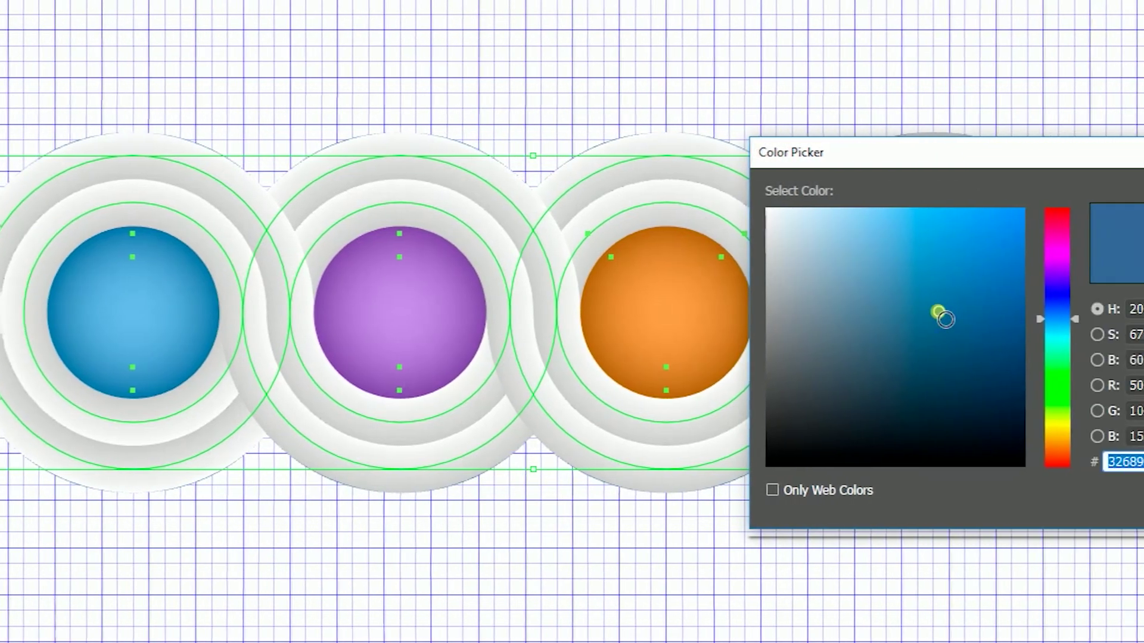
{"action": "left_click_drag", "start_coordinate": [946, 320], "coordinate": [768, 428]}
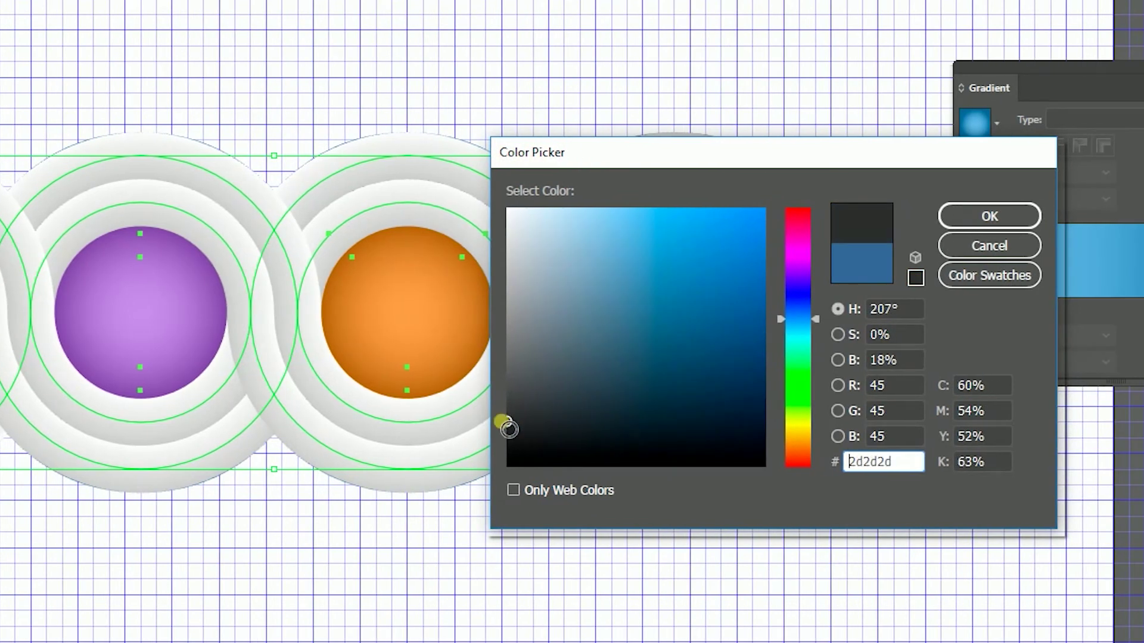
{"action": "left_click_drag", "start_coordinate": [504, 423], "coordinate": [501, 411]}
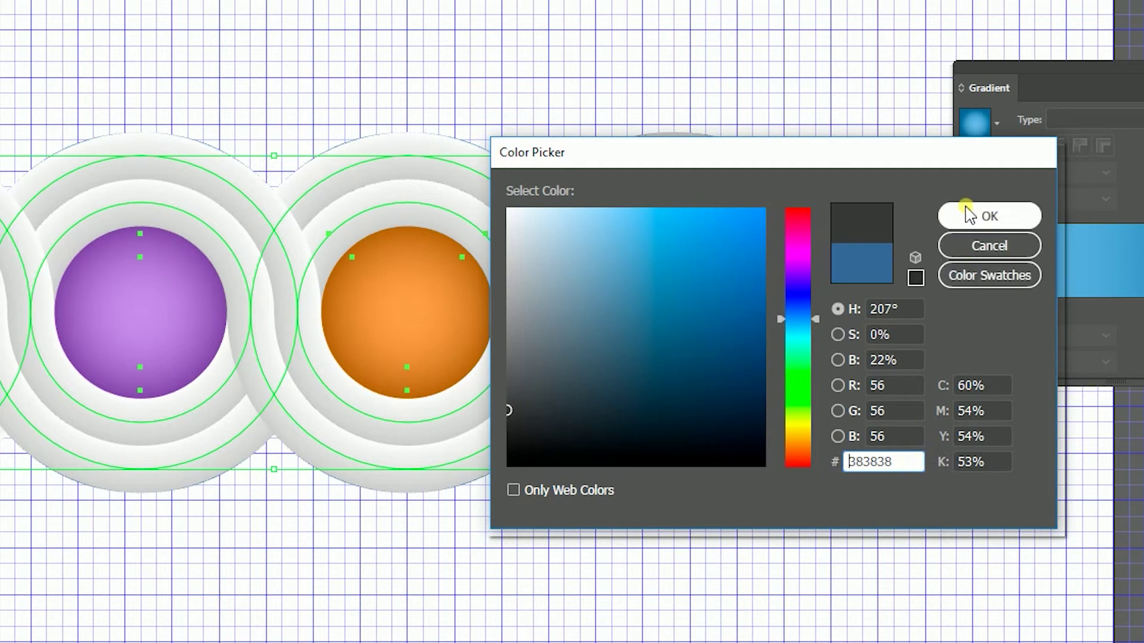
{"action": "left_click", "coordinate": [1005, 218]}
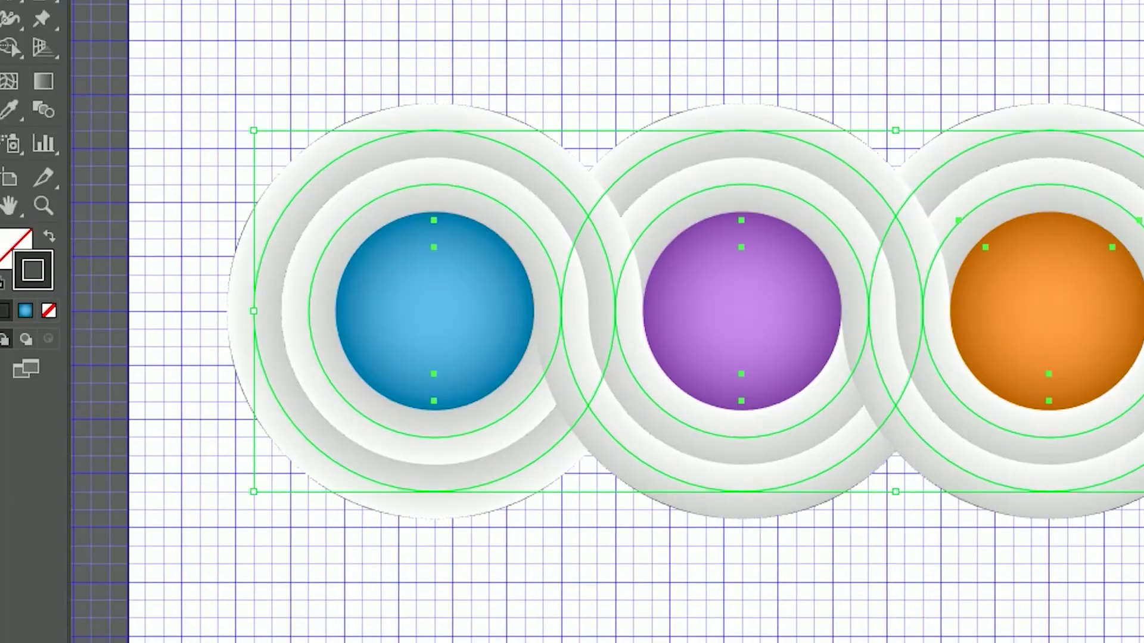
- Apply an 8.4 px Gaussian Blur to the dark grey ring outlines so they read as soft shadows
{"action": "key", "text": "alt+c"}
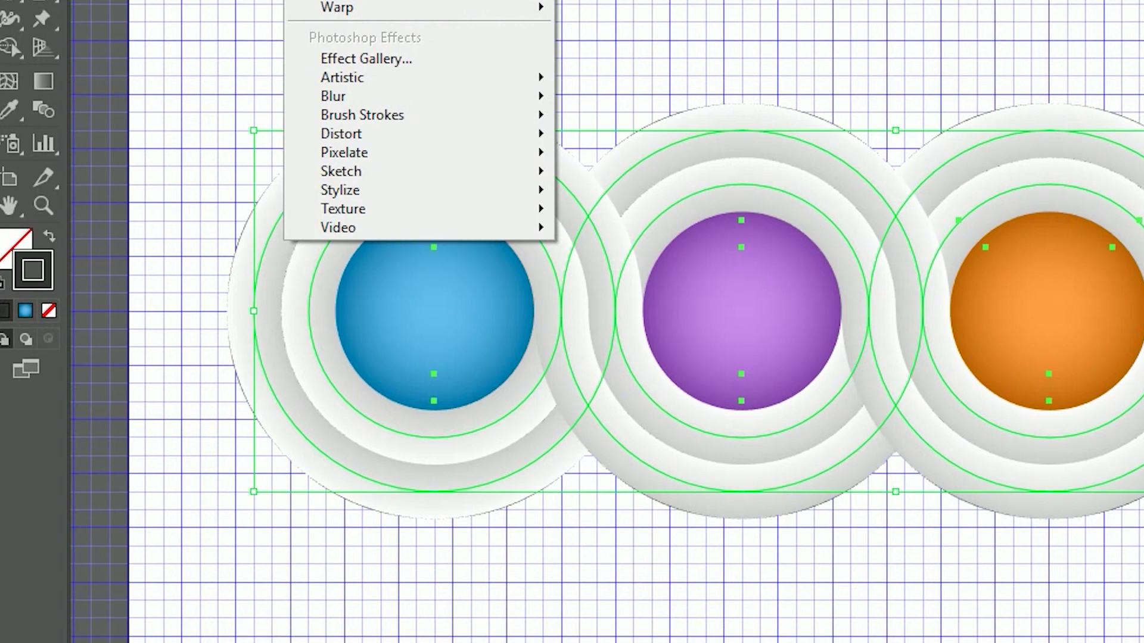
{"action": "mouse_move", "coordinate": [364, 97]}
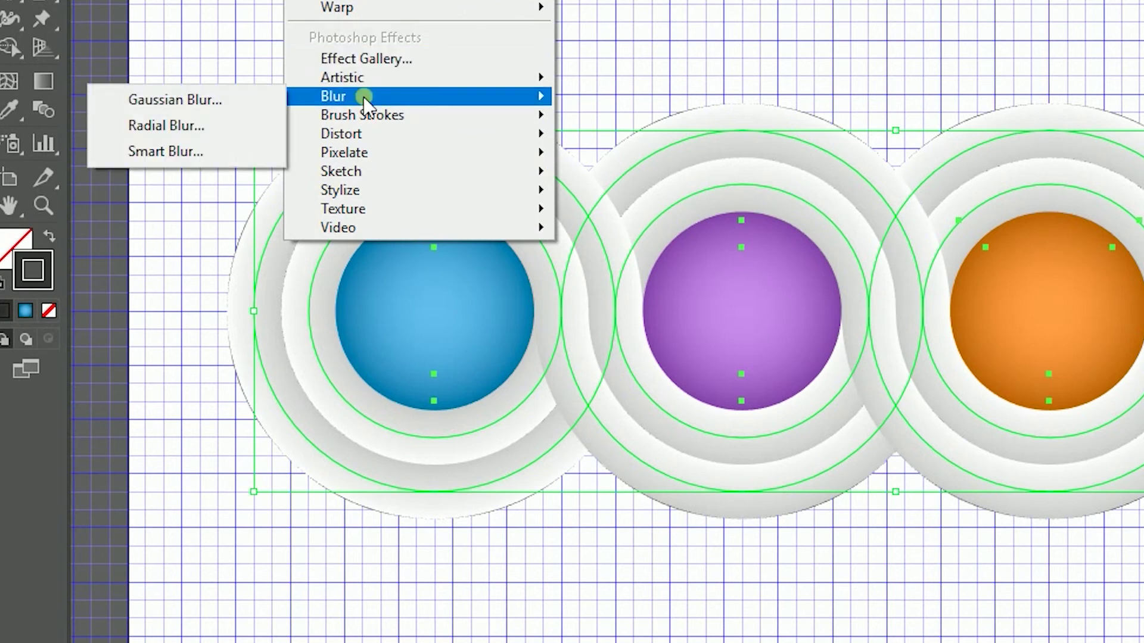
{"action": "left_click", "coordinate": [220, 97]}
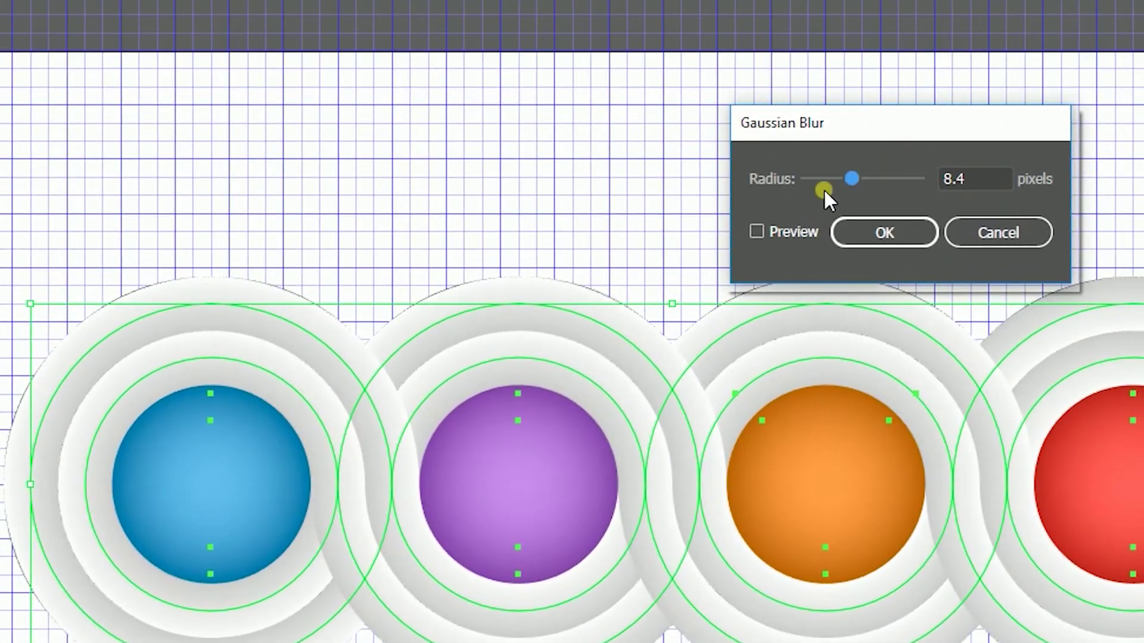
{"action": "left_click", "coordinate": [785, 209]}
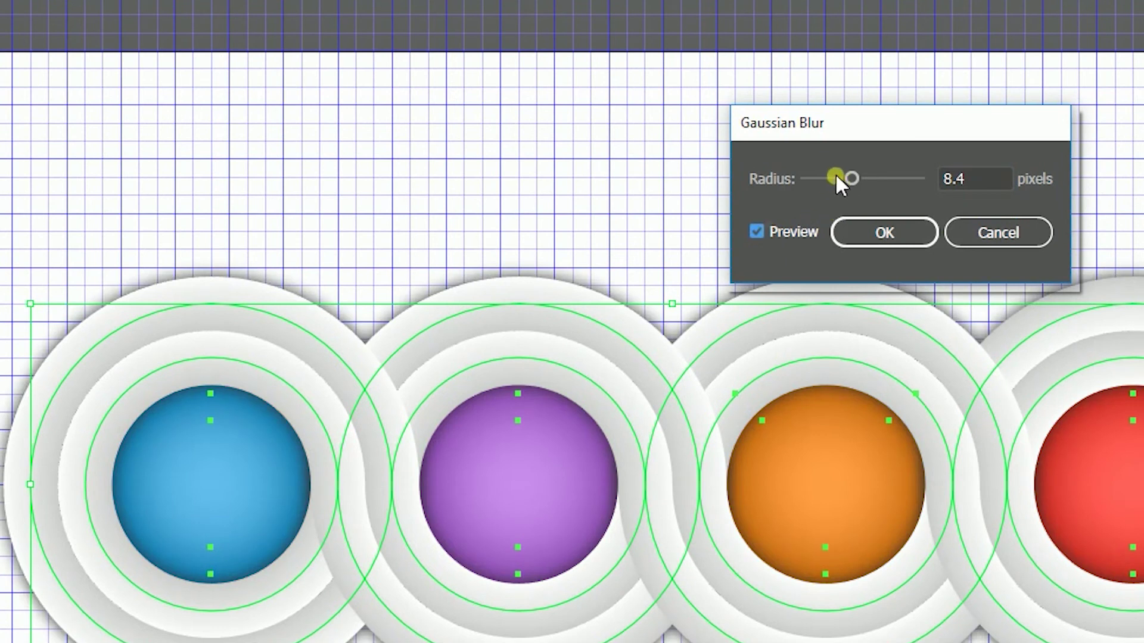
{"action": "left_click", "coordinate": [902, 232]}
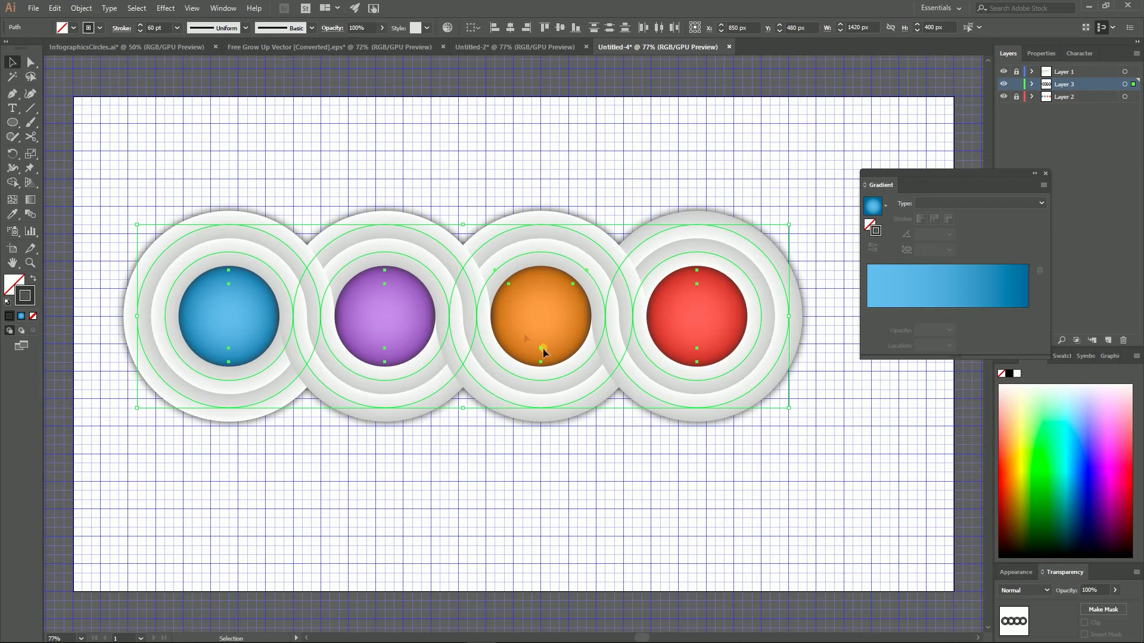
{"action": "left_click", "coordinate": [586, 165]}
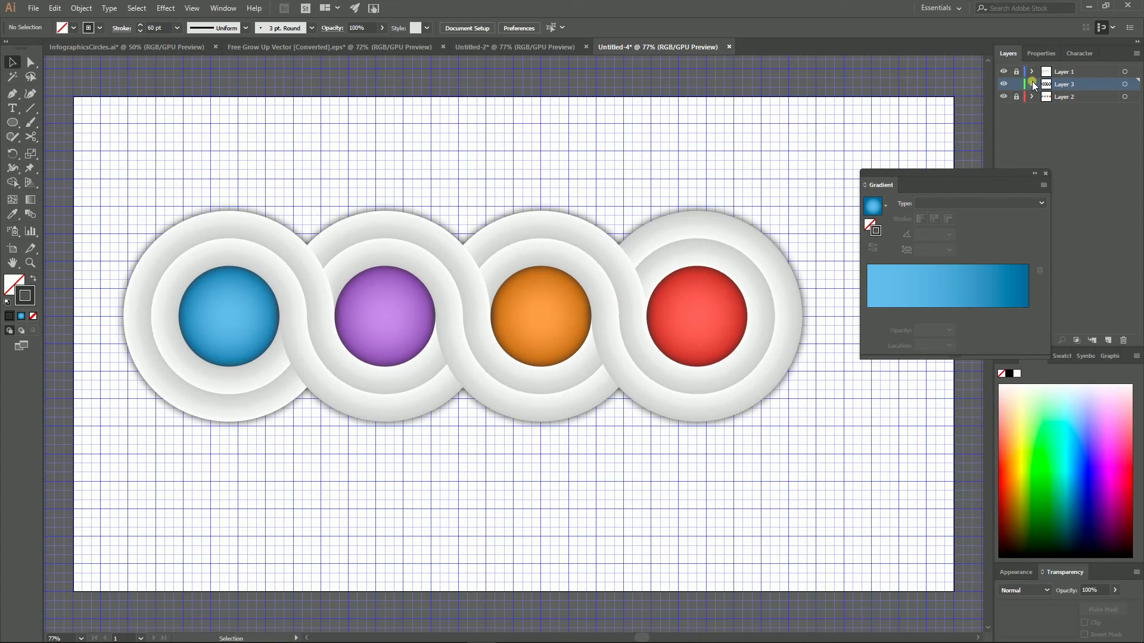
- Delete the Inner Glow effect from the red, orange, purple and blue circles
{"action": "left_click", "coordinate": [685, 313]}
{"action": "left_click", "coordinate": [536, 317], "text": "shift"}
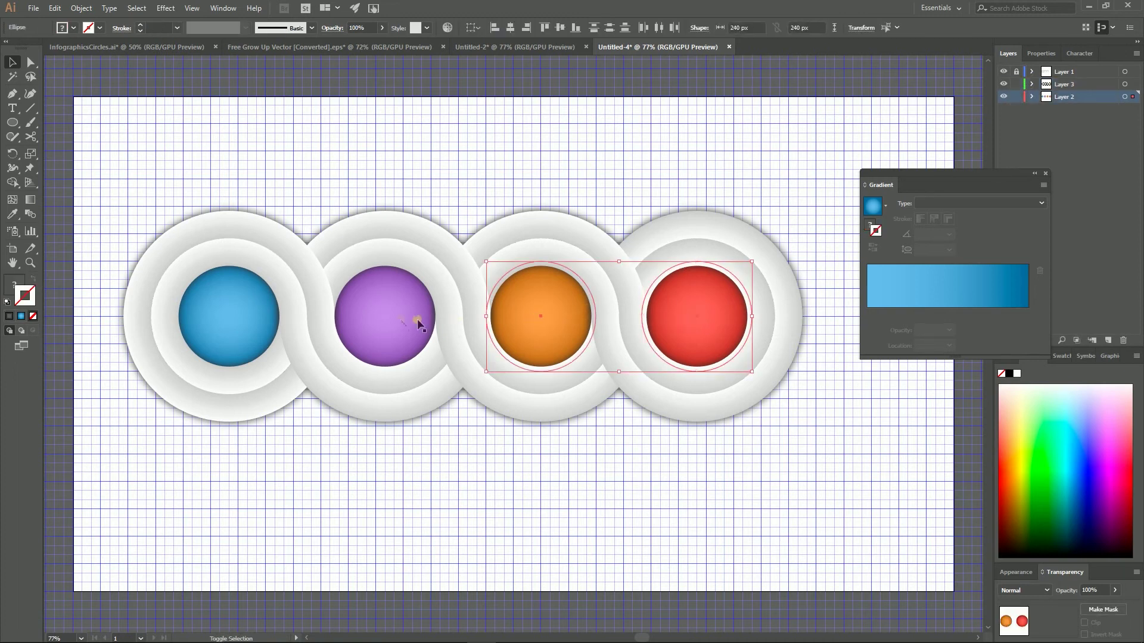
{"action": "left_click", "coordinate": [419, 325], "text": "shift"}
{"action": "left_click", "coordinate": [248, 313], "text": "shift"}
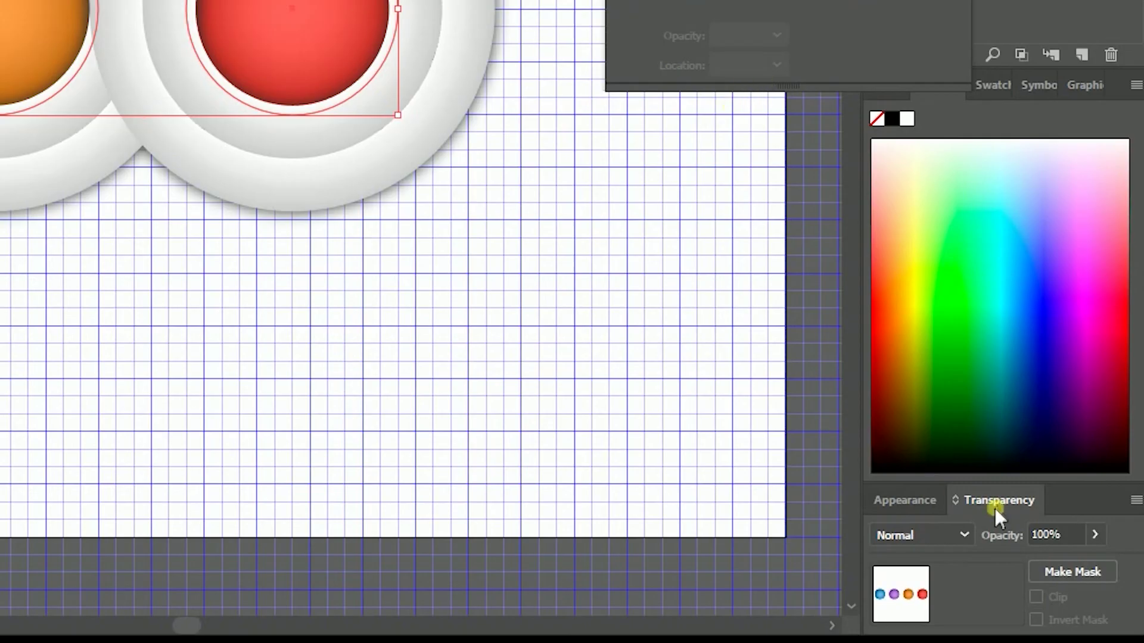
{"action": "left_click", "coordinate": [900, 501]}
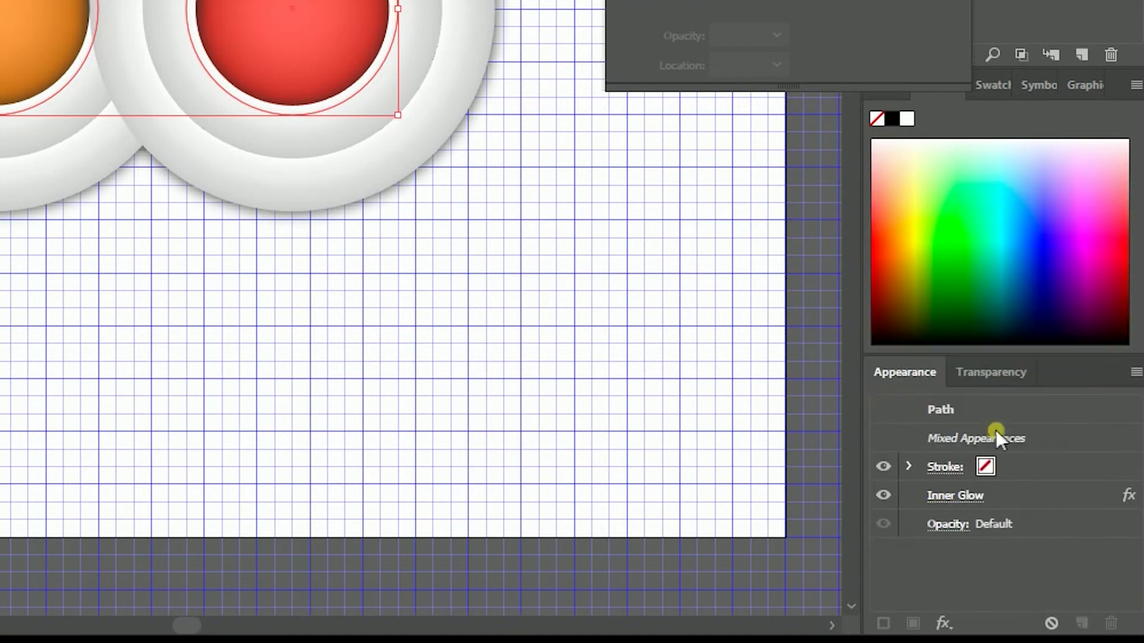
{"action": "left_click", "coordinate": [1032, 497]}
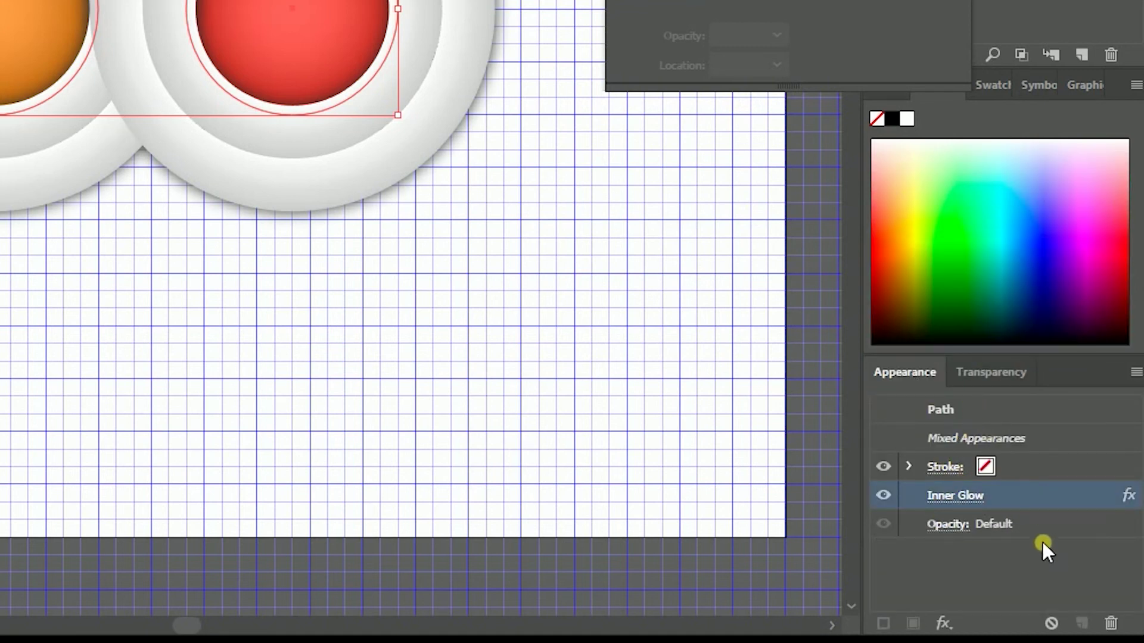
{"action": "left_click", "coordinate": [1102, 617]}
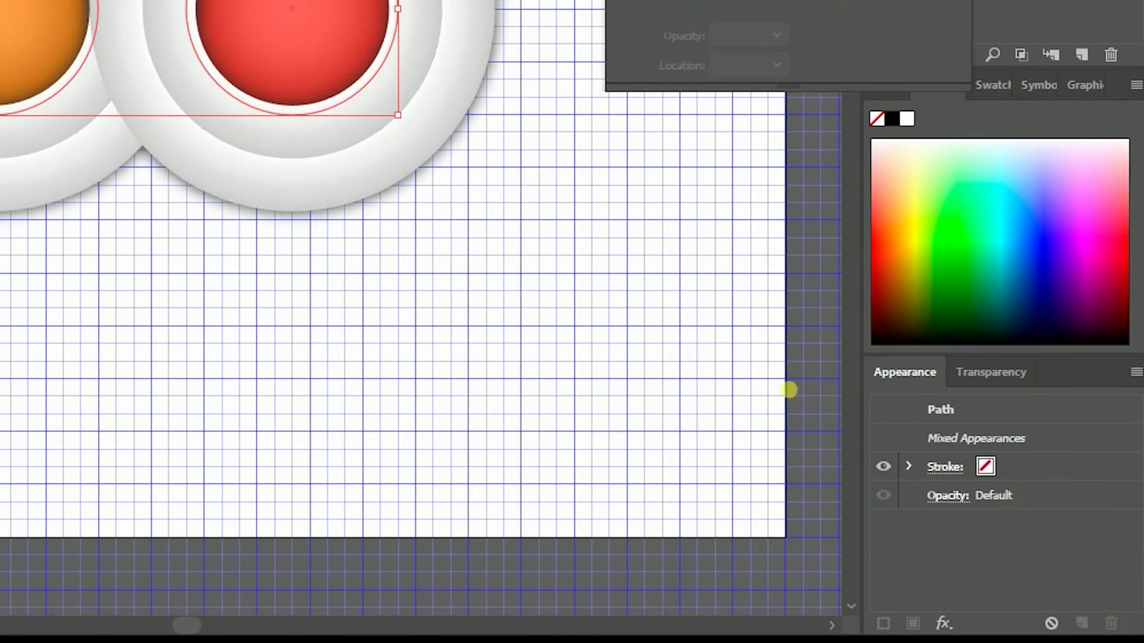
- Unlock Layer 1 and select all the artwork
{"action": "key", "text": "ctrl+shift+a"}
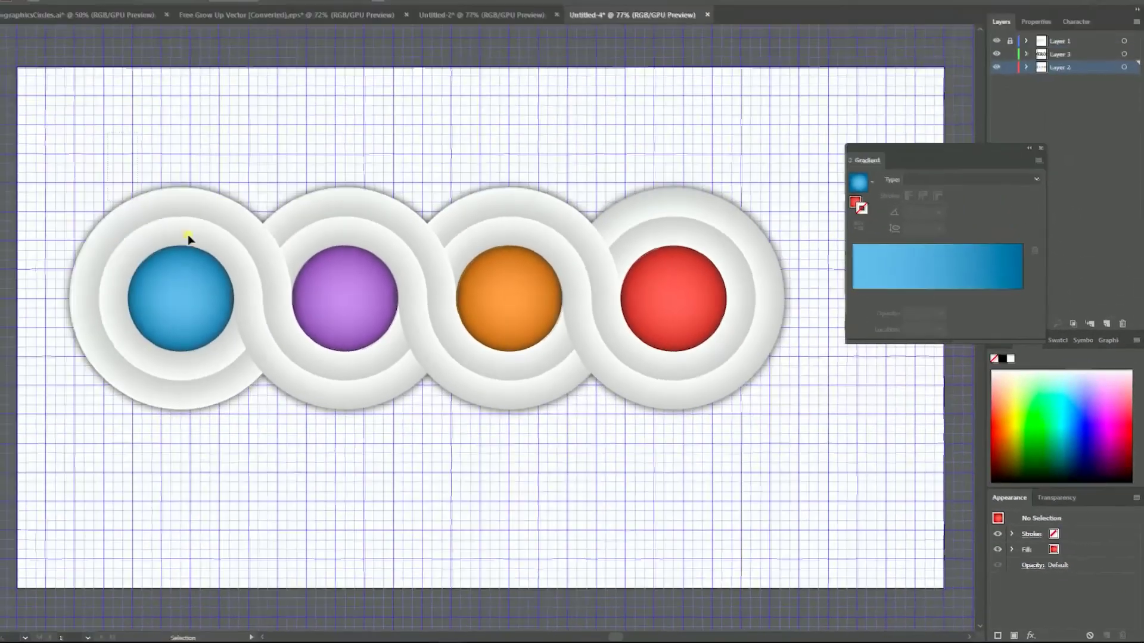
{"action": "key", "text": "ctrl+a"}
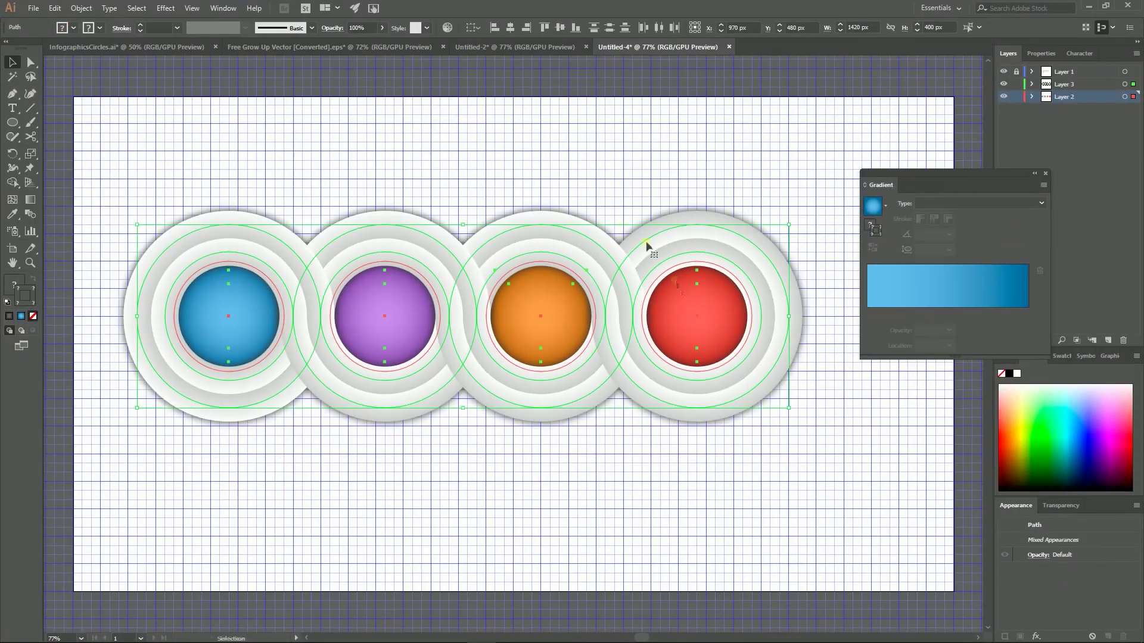
{"action": "left_click", "coordinate": [597, 153]}
{"action": "left_click", "coordinate": [1017, 72]}
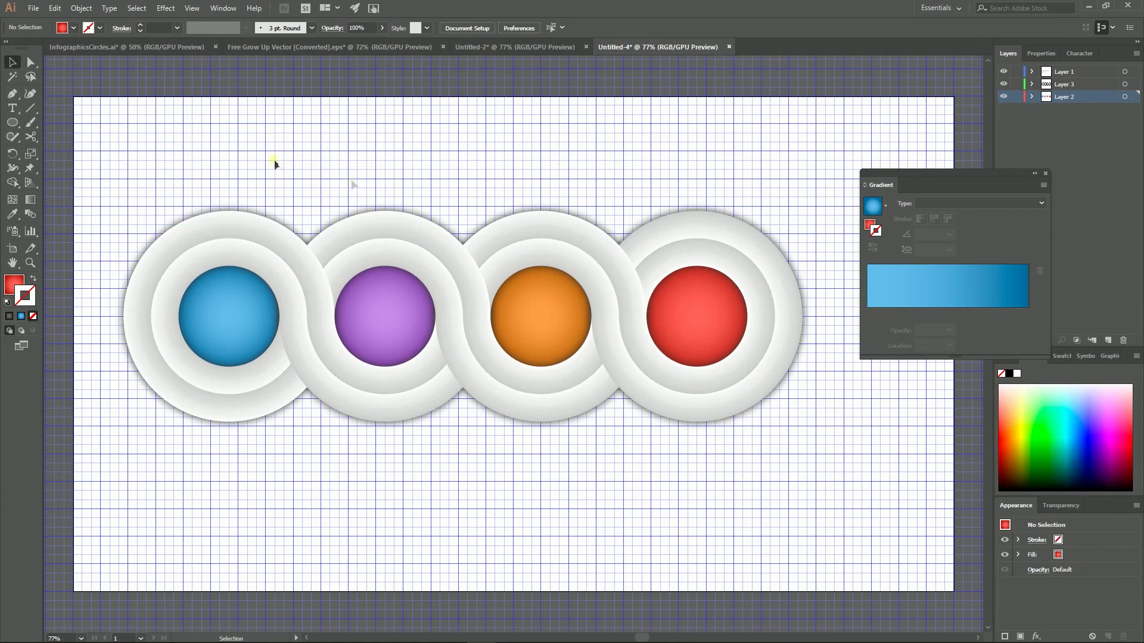
{"action": "key", "text": "ctrl+a"}
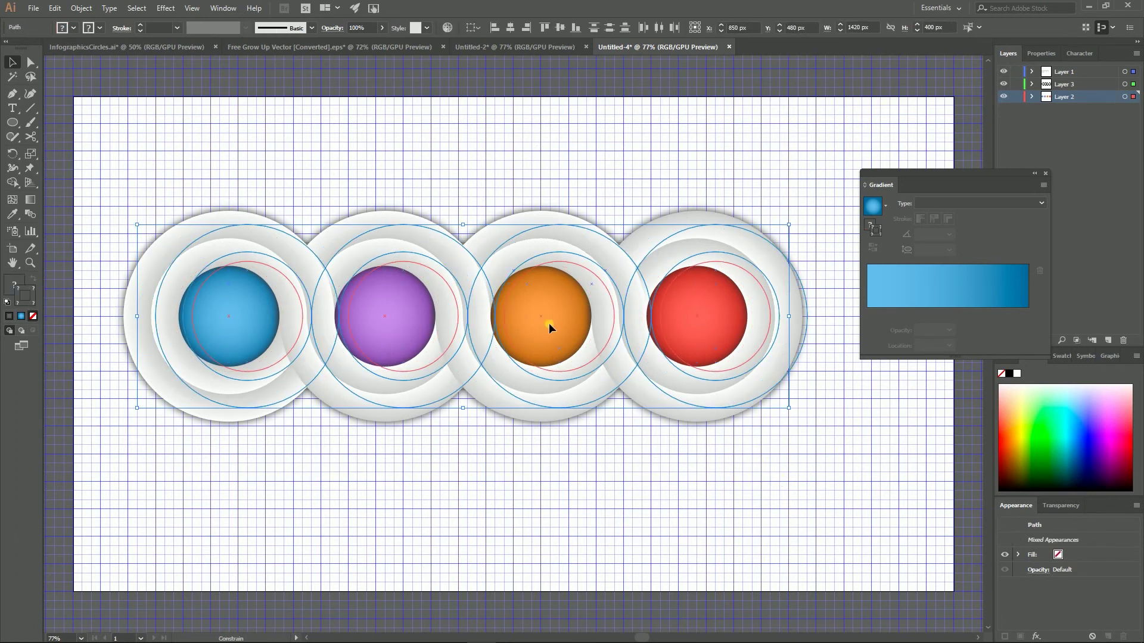
- Drag all the artwork right to X 970 px, then select Layer 1's rings
{"action": "left_click_drag", "start_coordinate": [548, 323], "coordinate": [573, 323]}
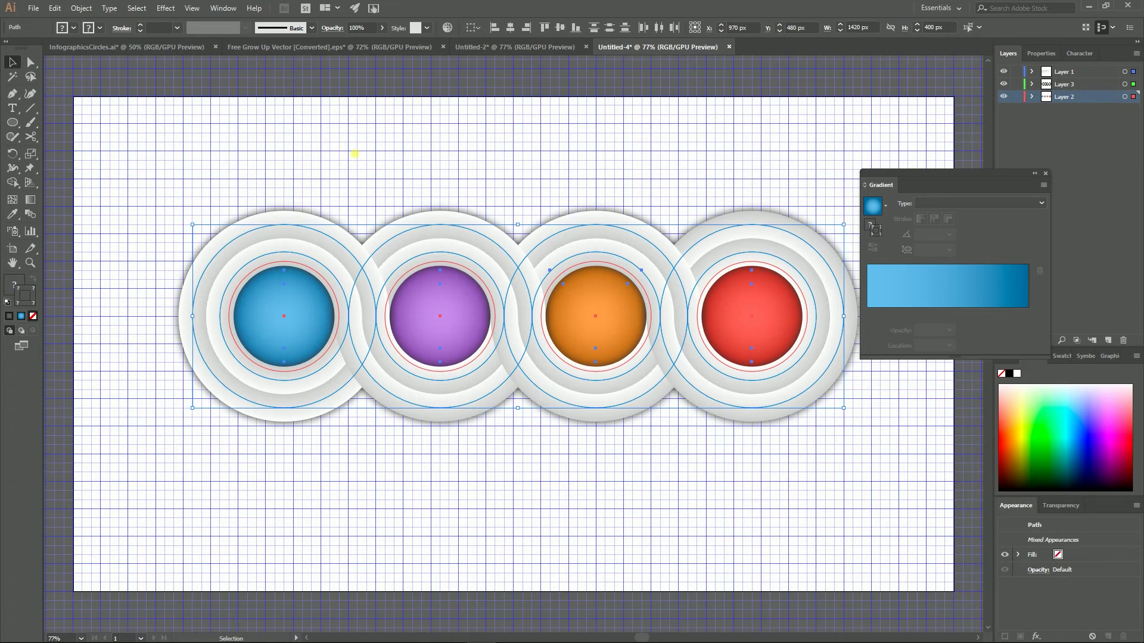
{"action": "left_click", "coordinate": [356, 157]}
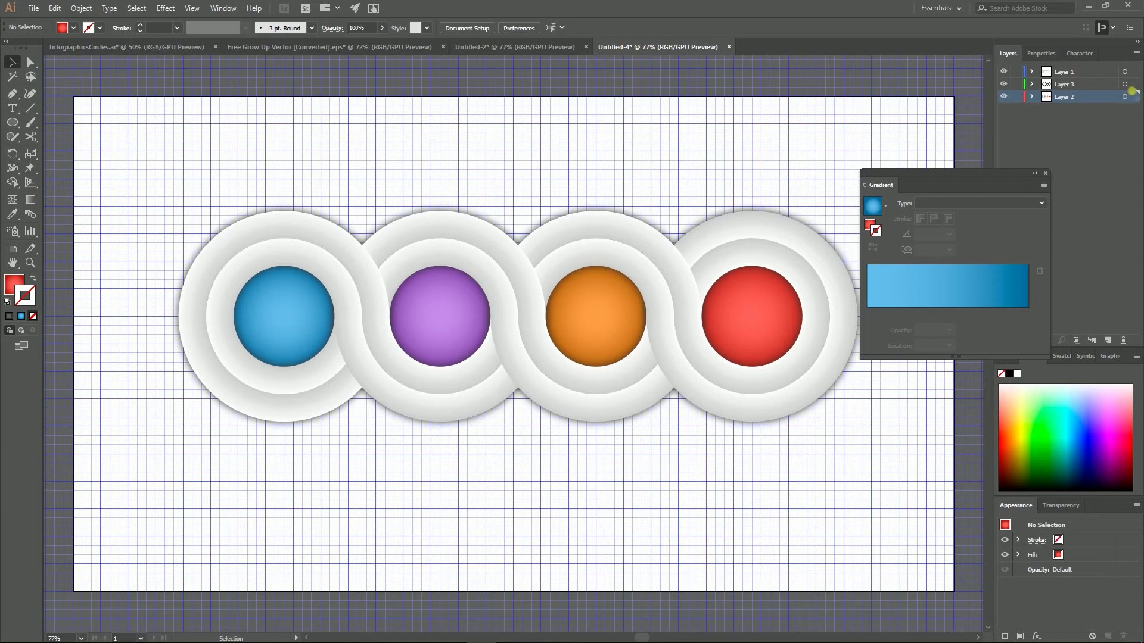
{"action": "left_click", "coordinate": [1130, 71]}
{"action": "left_click", "coordinate": [1130, 71]}
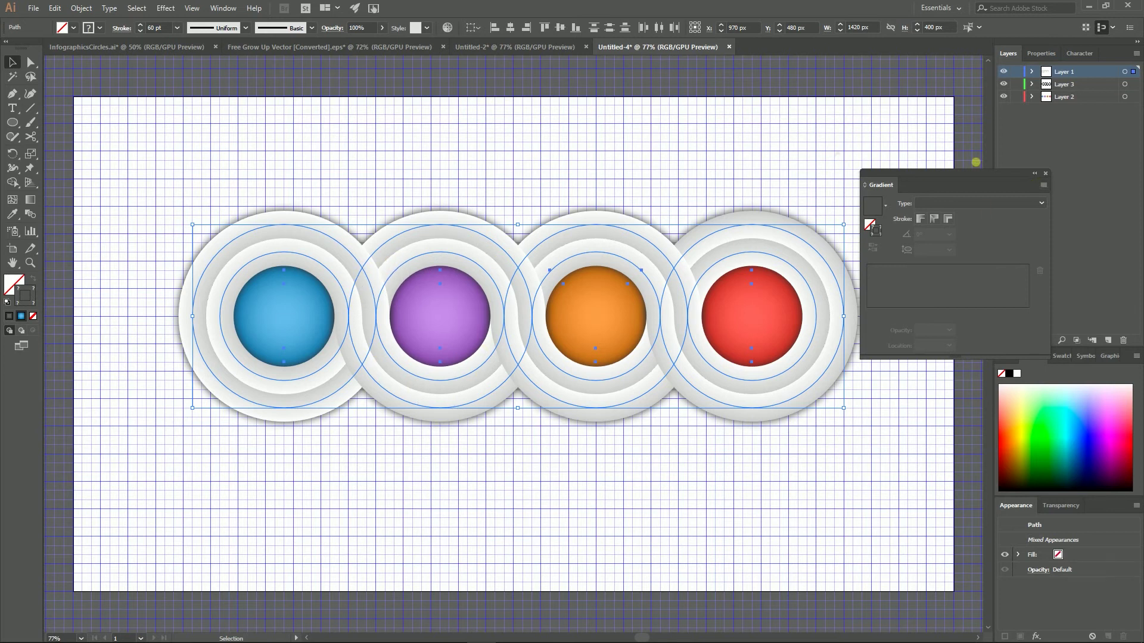
- Expand the gray rings' appearance into plain grouped paths with Object > Expand Appearance
{"action": "left_click", "coordinate": [80, 9]}
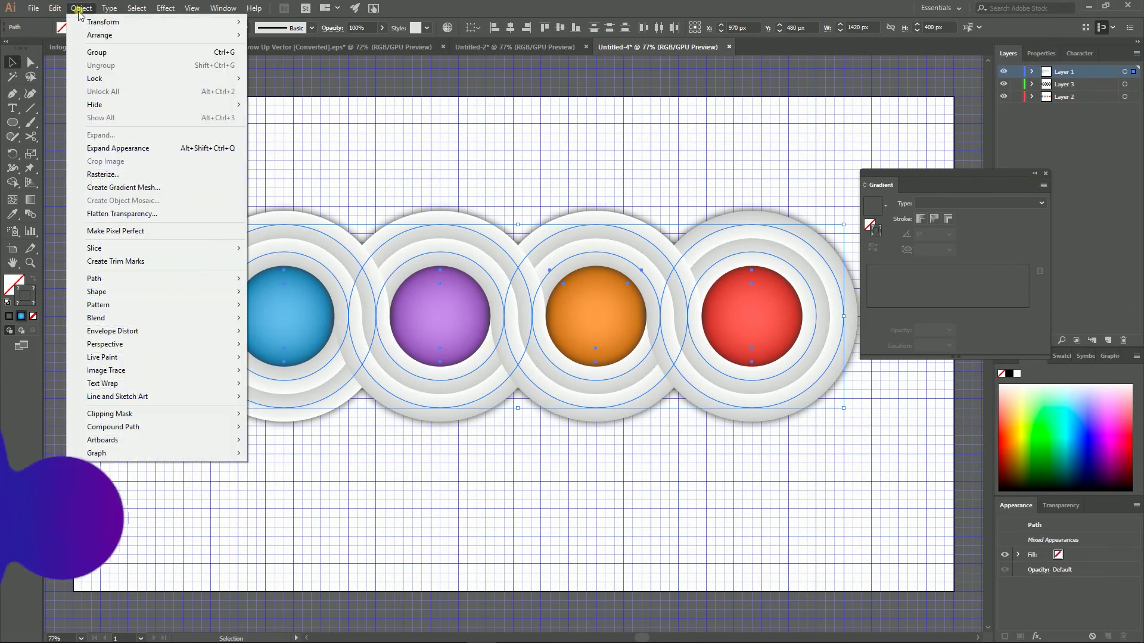
{"action": "mouse_move", "coordinate": [116, 279]}
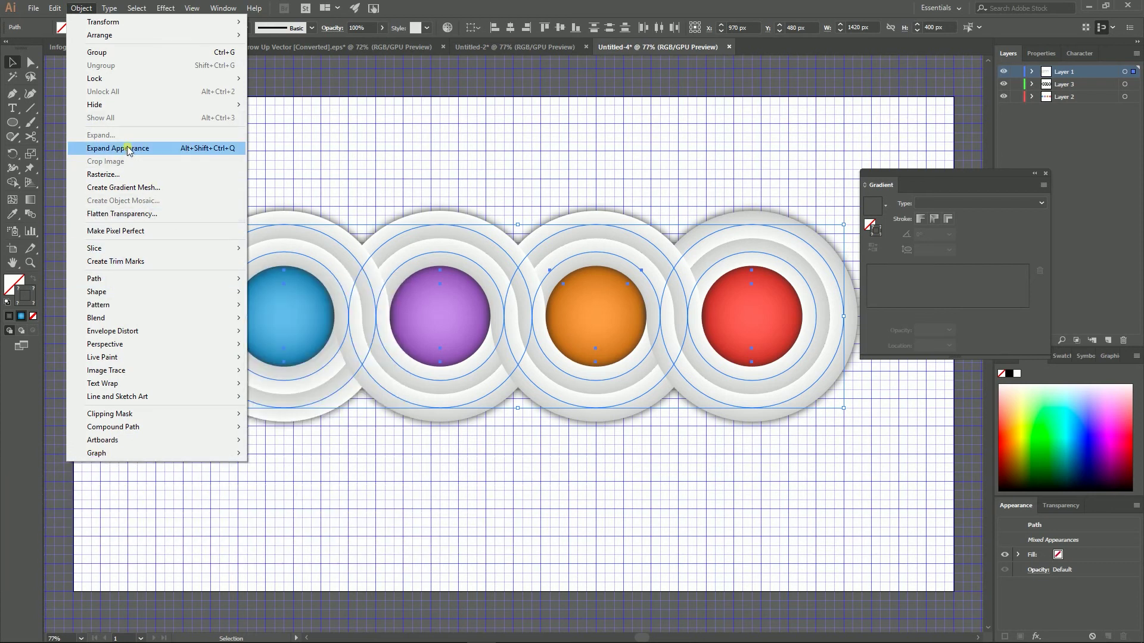
{"action": "left_click", "coordinate": [175, 147]}
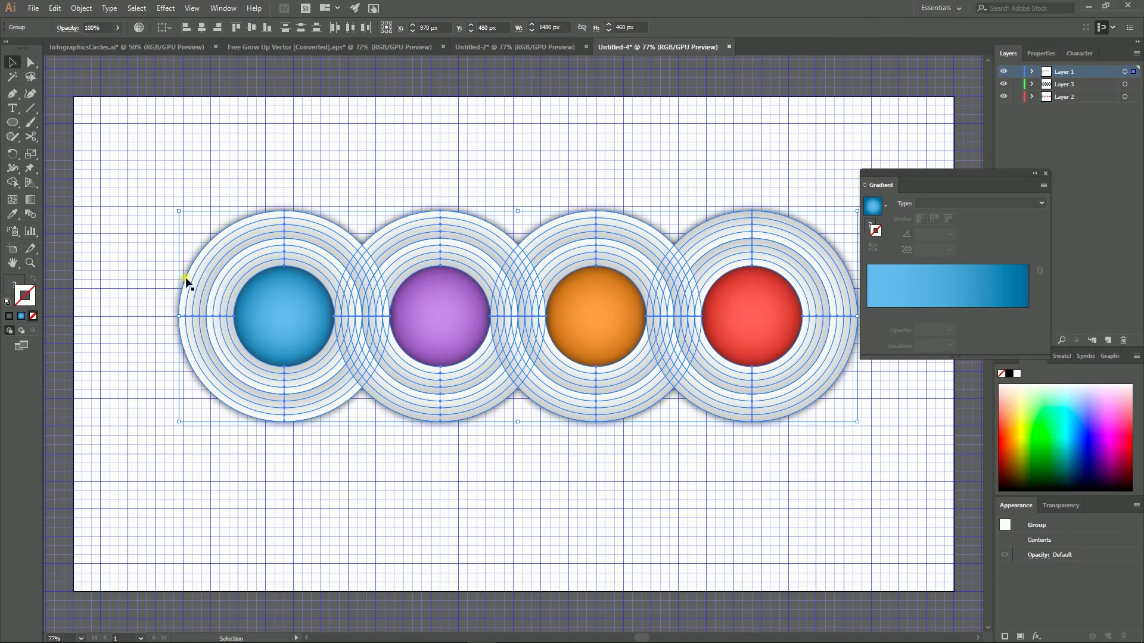
{"action": "left_click", "coordinate": [195, 191]}
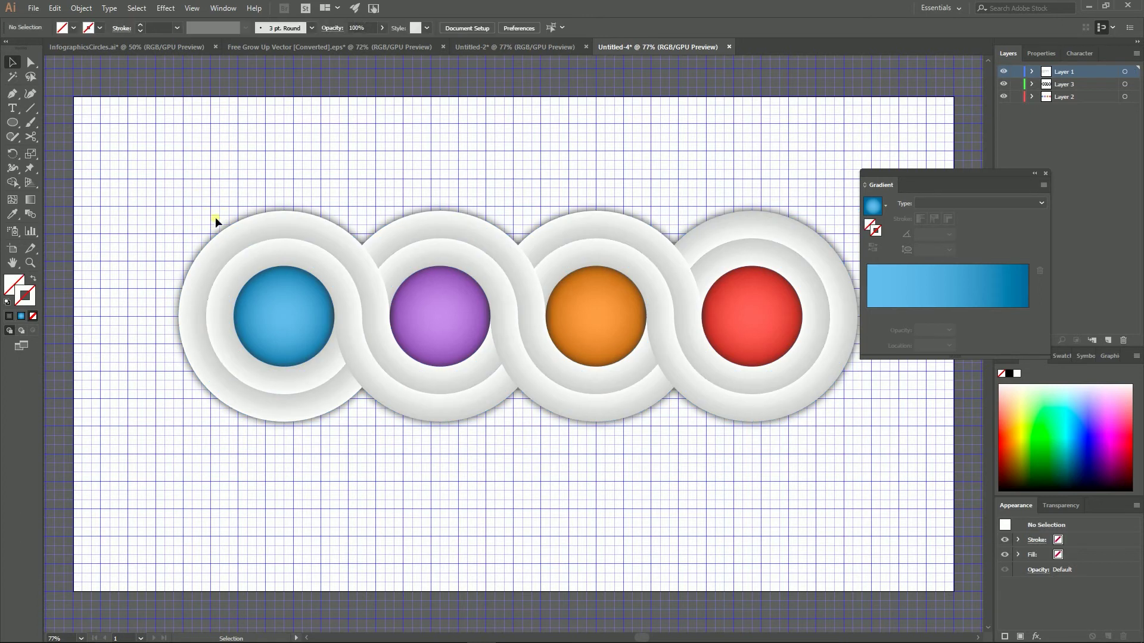
- Test-drag the blue ring's upper arc and undo it, leaving the chain intact
{"action": "left_click_drag", "start_coordinate": [239, 237], "coordinate": [205, 128]}
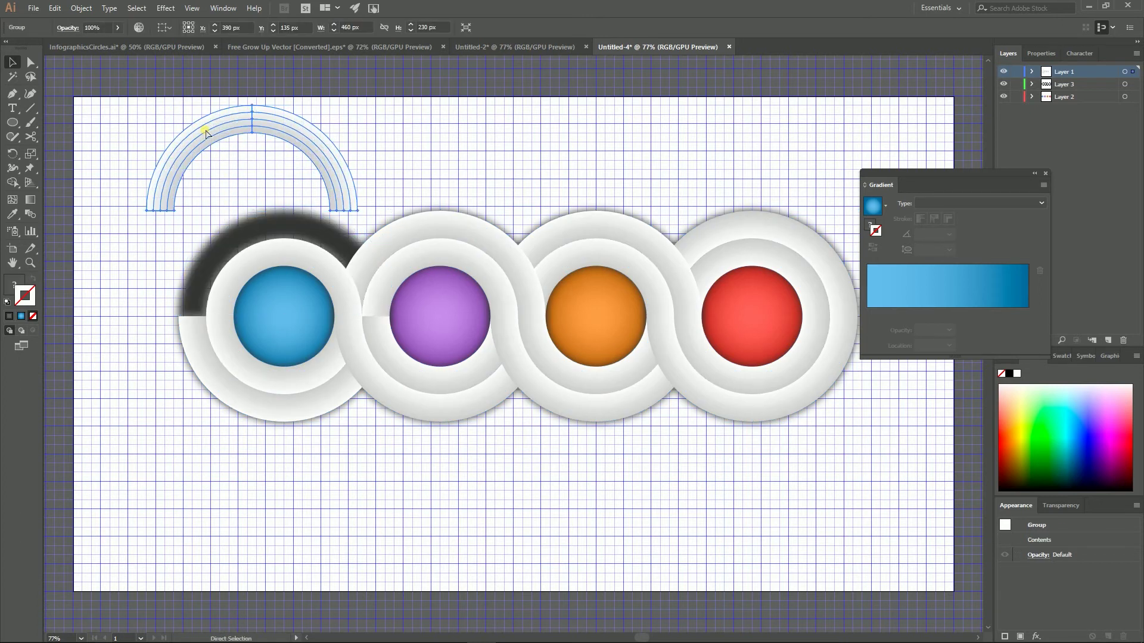
{"action": "key", "text": "ctrl+z"}
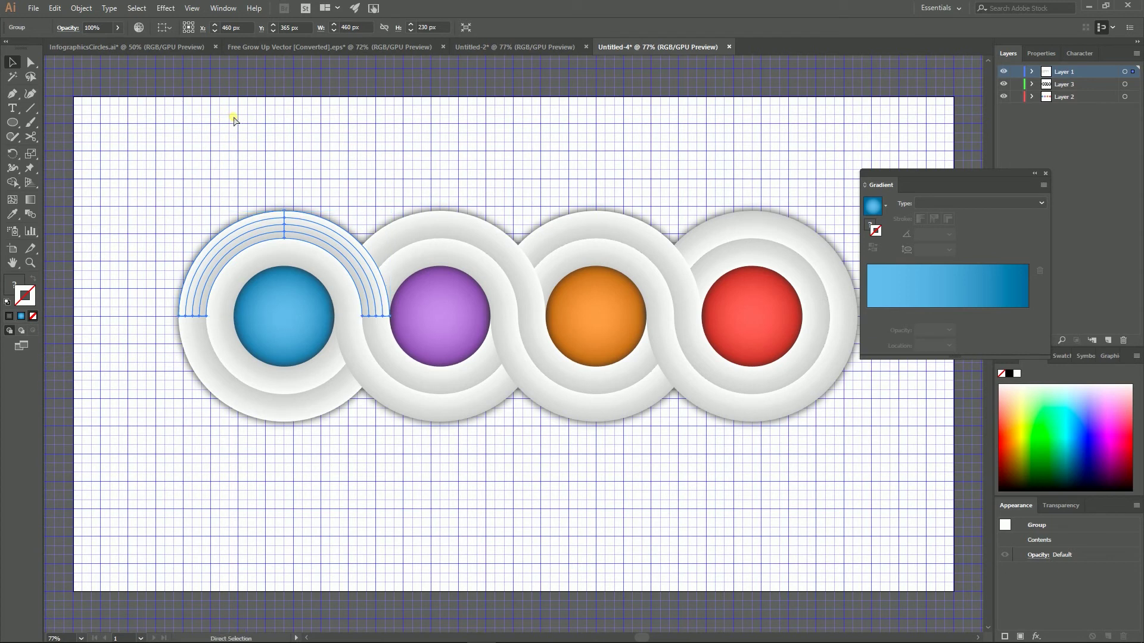
{"action": "left_click", "coordinate": [498, 150]}
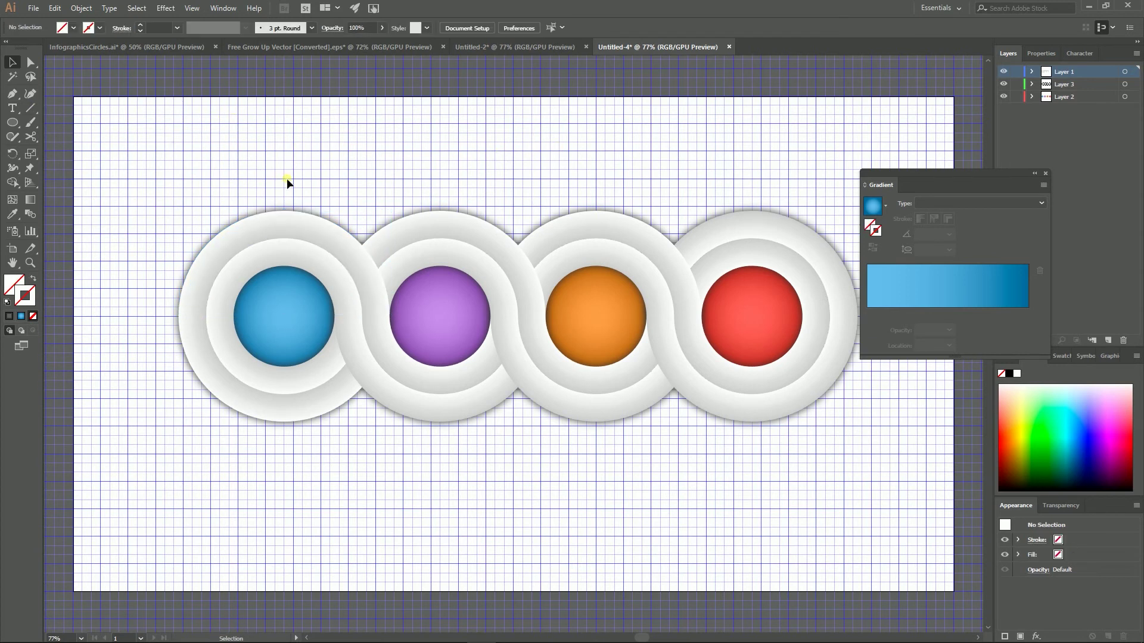
{"action": "key", "text": "backslash"}
- Draw a vertical line below the blue ring with a 20 pt #f9f9f9 stroke
{"action": "left_click_drag", "start_coordinate": [285, 401], "coordinate": [284, 510]}
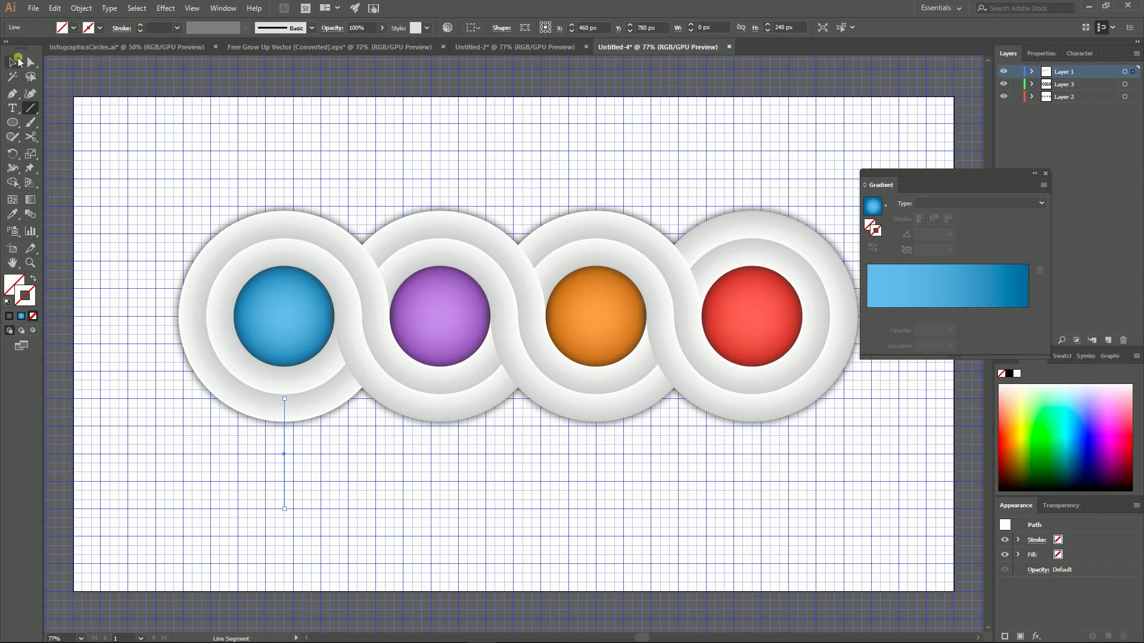
{"action": "left_click", "coordinate": [12, 62]}
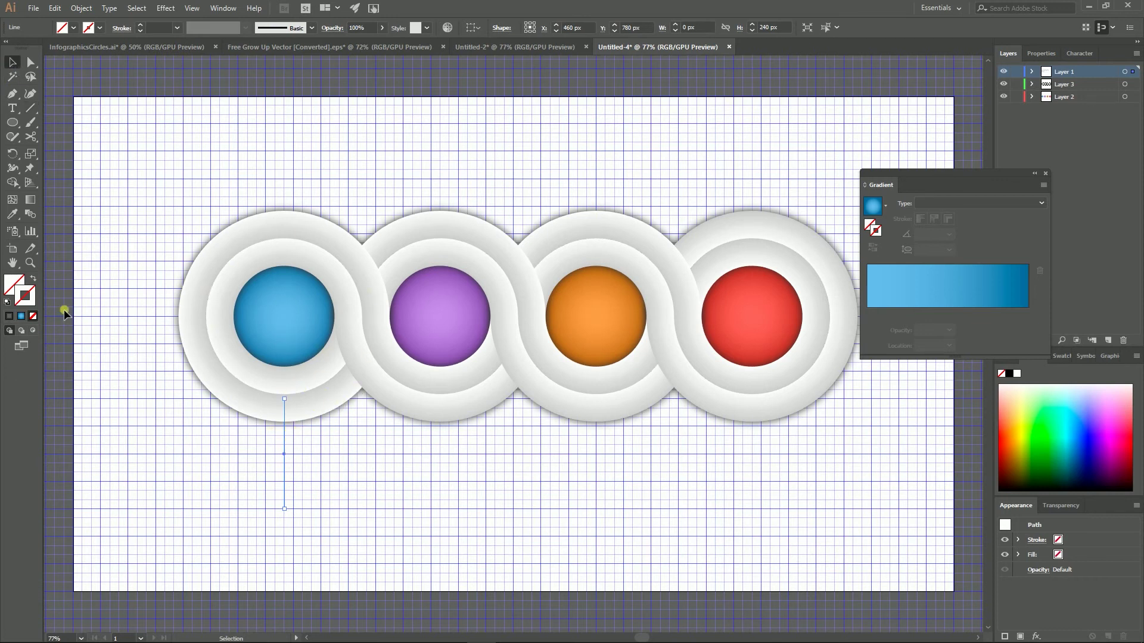
{"action": "left_click", "coordinate": [9, 315]}
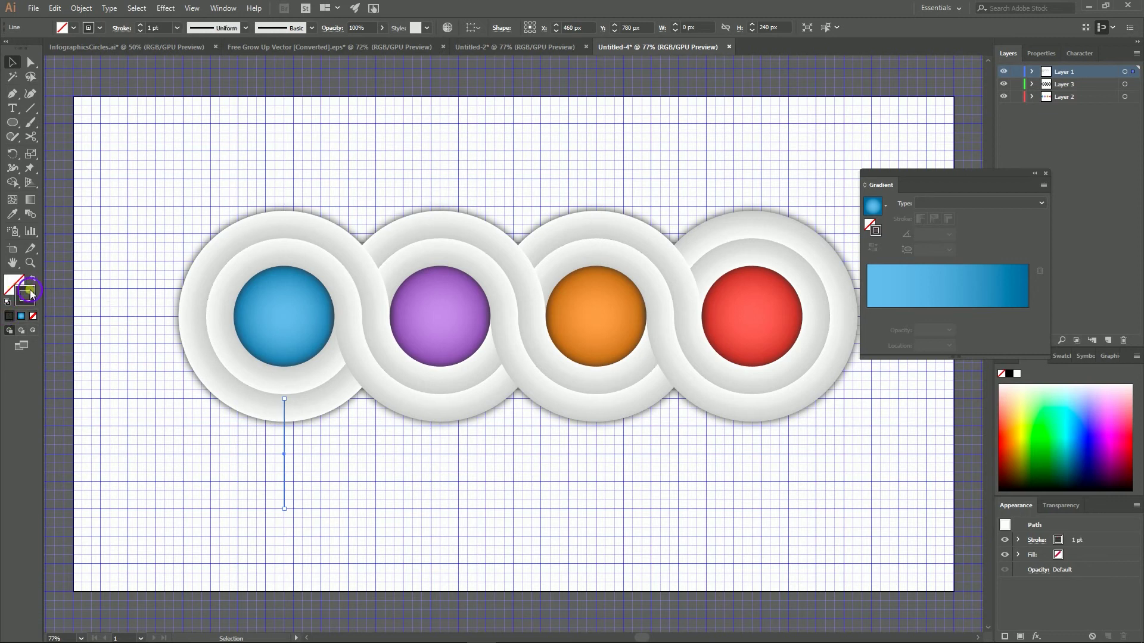
{"action": "double_click", "coordinate": [25, 296]}
{"action": "mouse_move", "coordinate": [607, 364]}
{"action": "left_mouse_down"}
{"action": "mouse_move", "coordinate": [615, 272]}
{"action": "mouse_move", "coordinate": [599, 258]}
{"action": "left_mouse_up"}
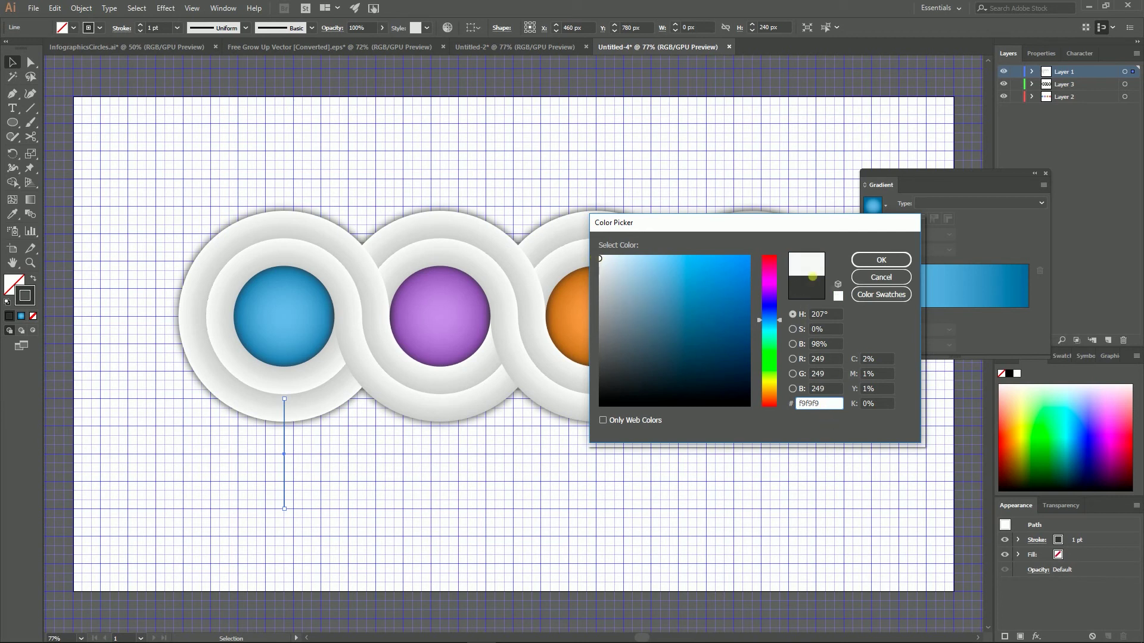
{"action": "left_click", "coordinate": [869, 262]}
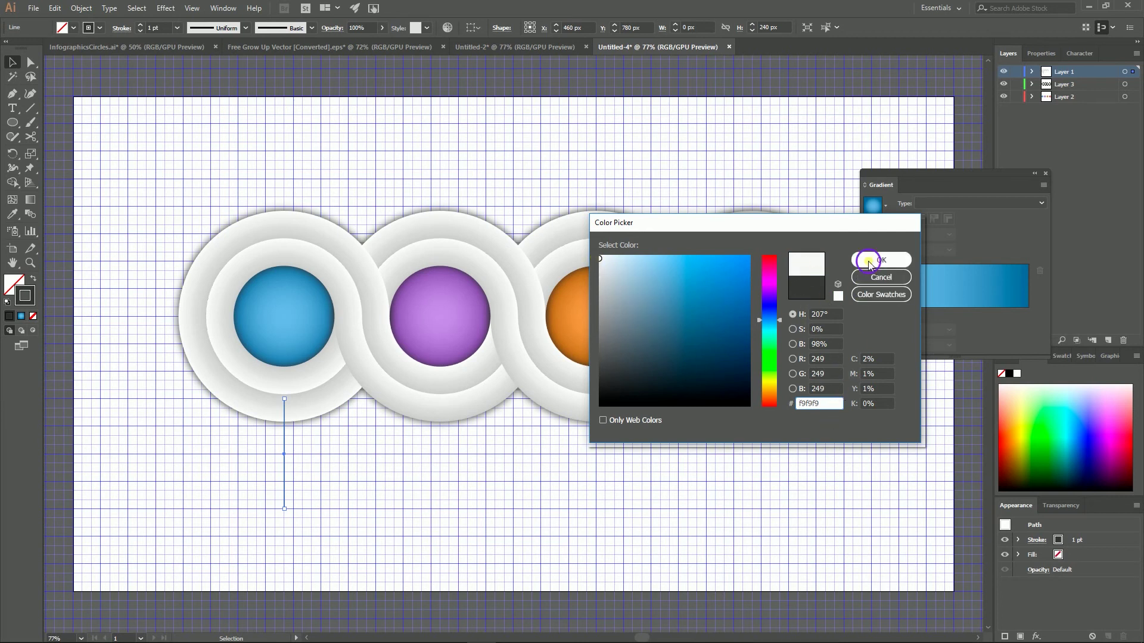
{"action": "left_click", "coordinate": [140, 30]}
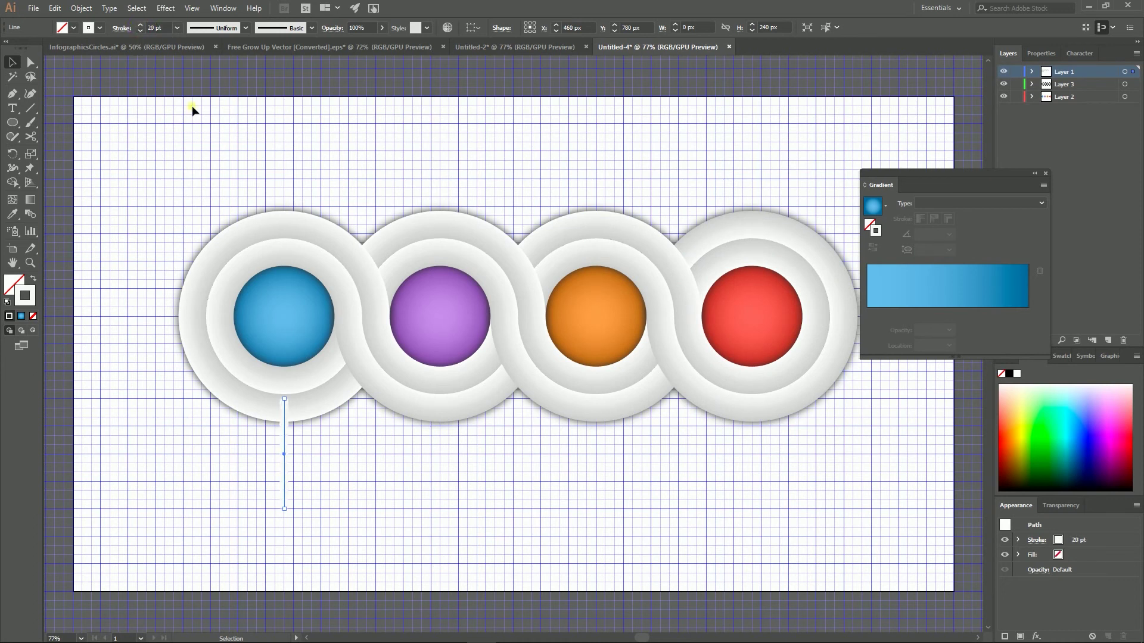
{"action": "left_click", "coordinate": [1108, 341]}
- Move the line onto the new Layer 4 and place Layer 4 below Layer 3
{"action": "left_click_drag", "start_coordinate": [1135, 84], "coordinate": [1133, 72]}
{"action": "left_click_drag", "start_coordinate": [1063, 71], "coordinate": [1074, 110]}
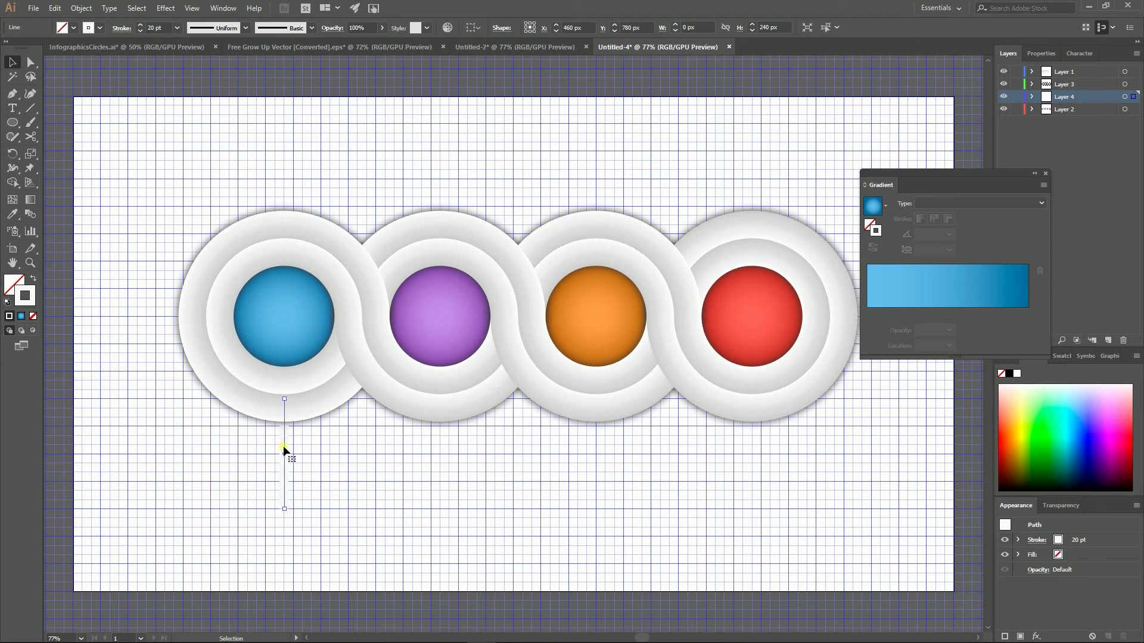
{"action": "left_click", "coordinate": [293, 326]}
- Duplicate the blue circle to the line's end at 120 px with a White, Black gradient and no stroke
{"action": "left_click_drag", "start_coordinate": [295, 301], "coordinate": [298, 502]}
{"action": "left_click_drag", "start_coordinate": [338, 462], "coordinate": [316, 497]}
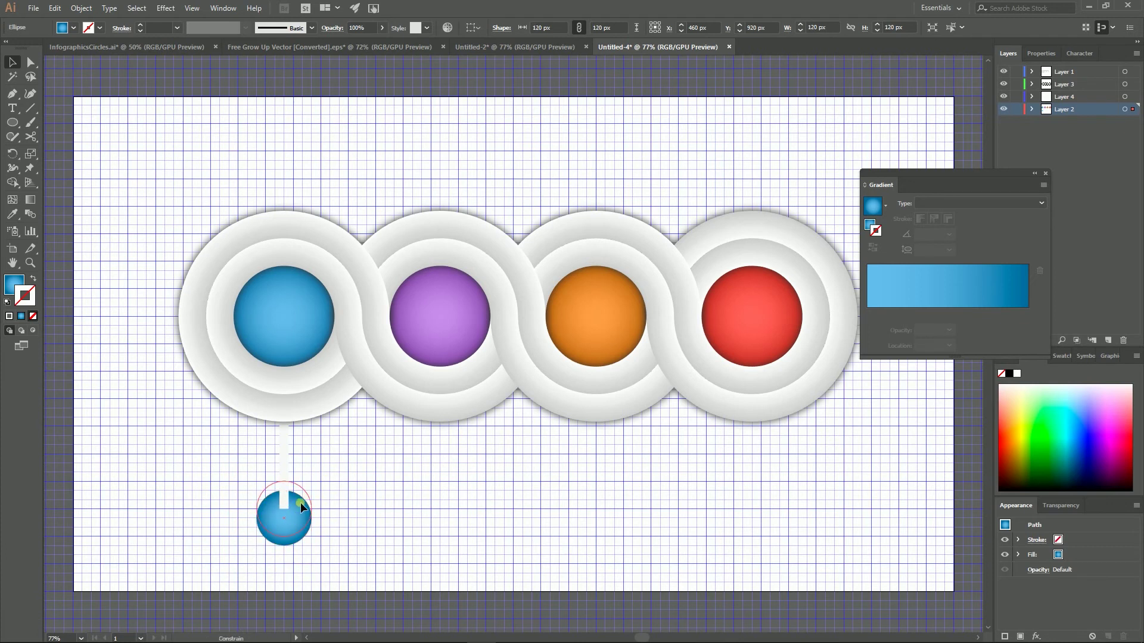
{"action": "left_click", "coordinate": [12, 214]}
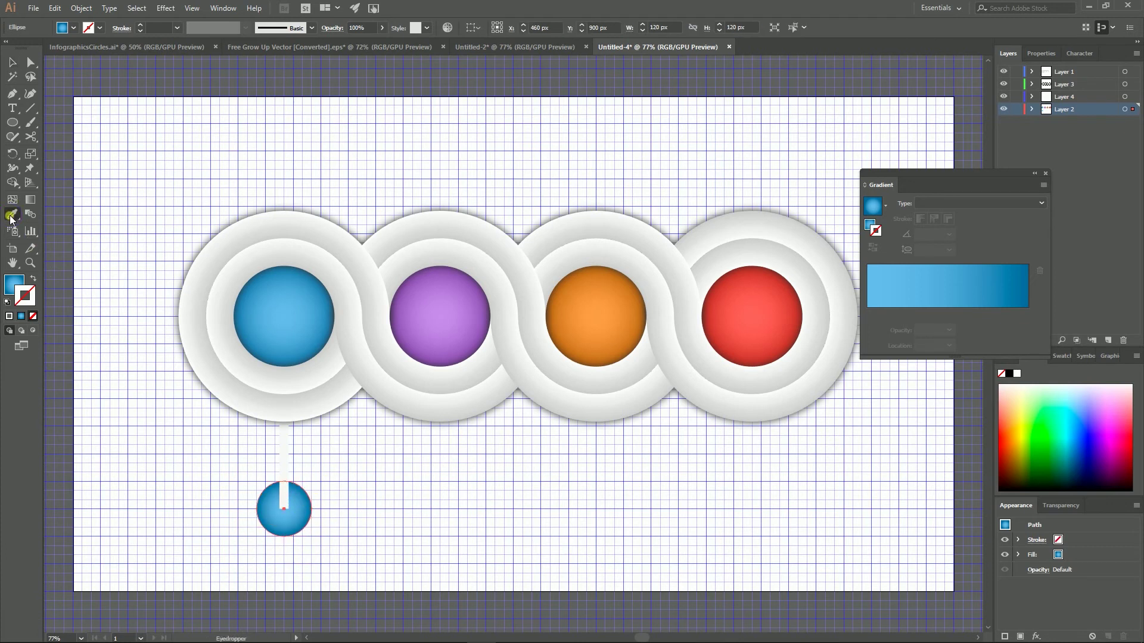
{"action": "left_click", "coordinate": [886, 205]}
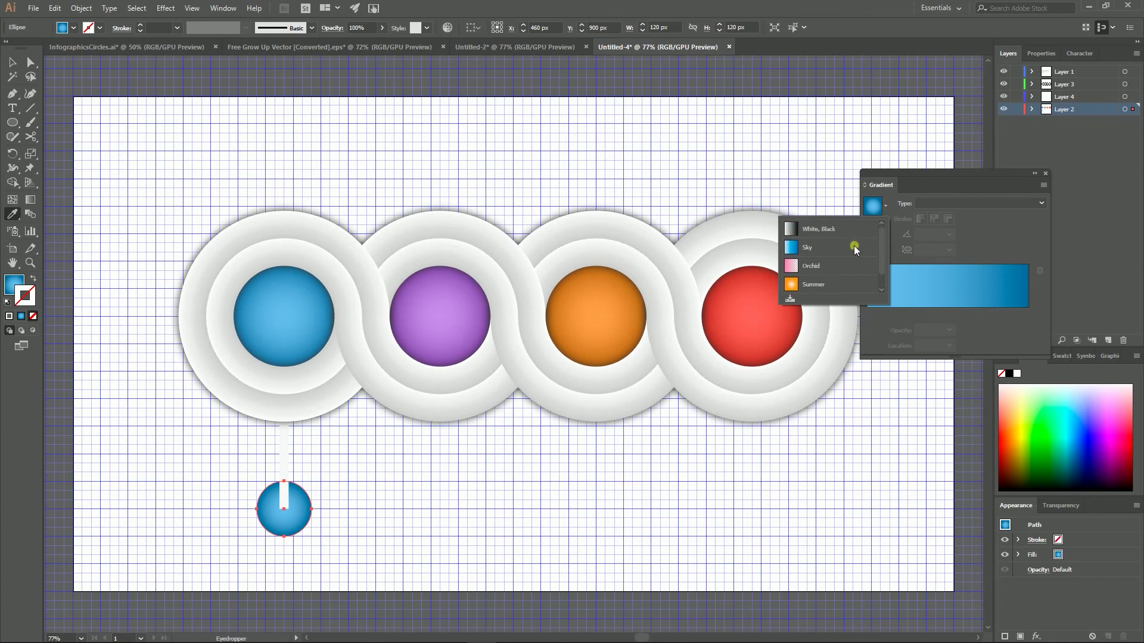
{"action": "left_click", "coordinate": [788, 233]}
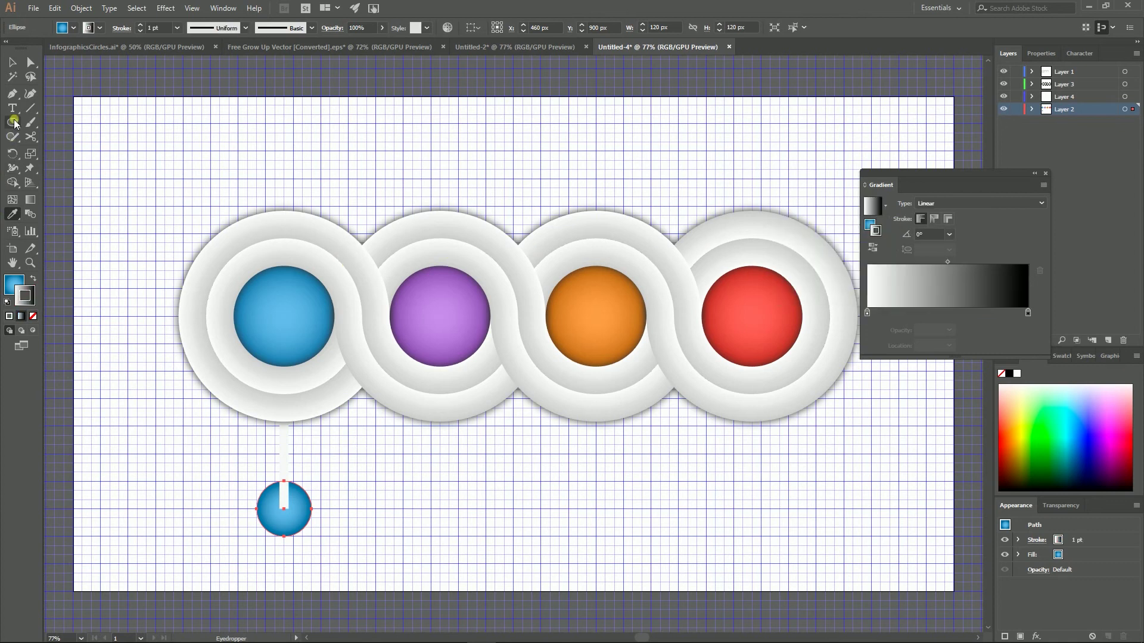
{"action": "left_click", "coordinate": [12, 62]}
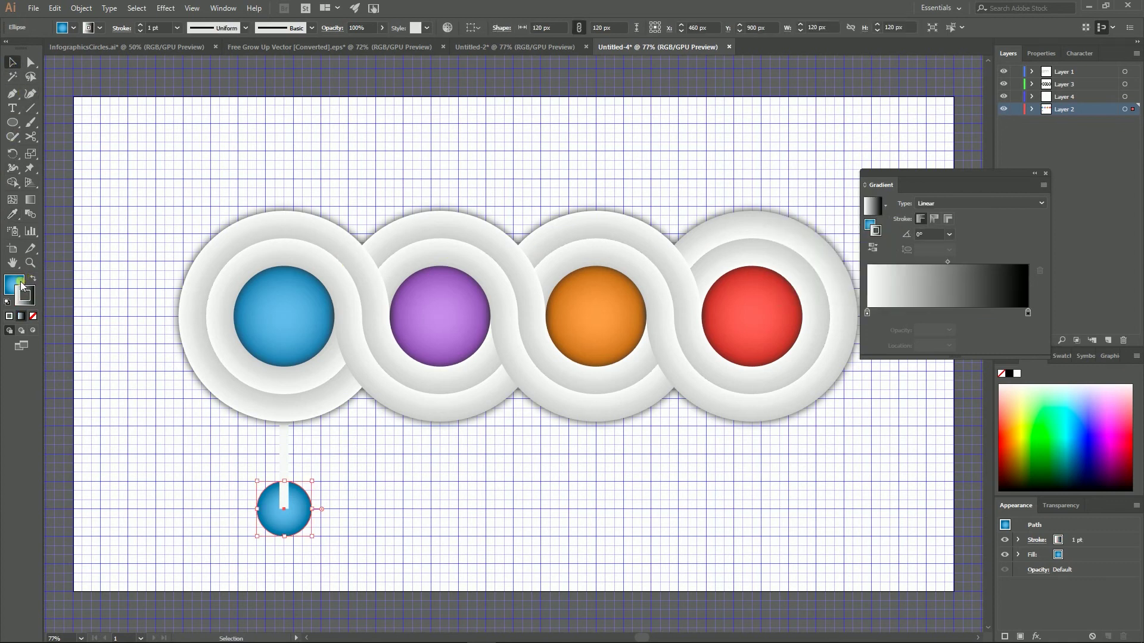
{"action": "left_click", "coordinate": [32, 278]}
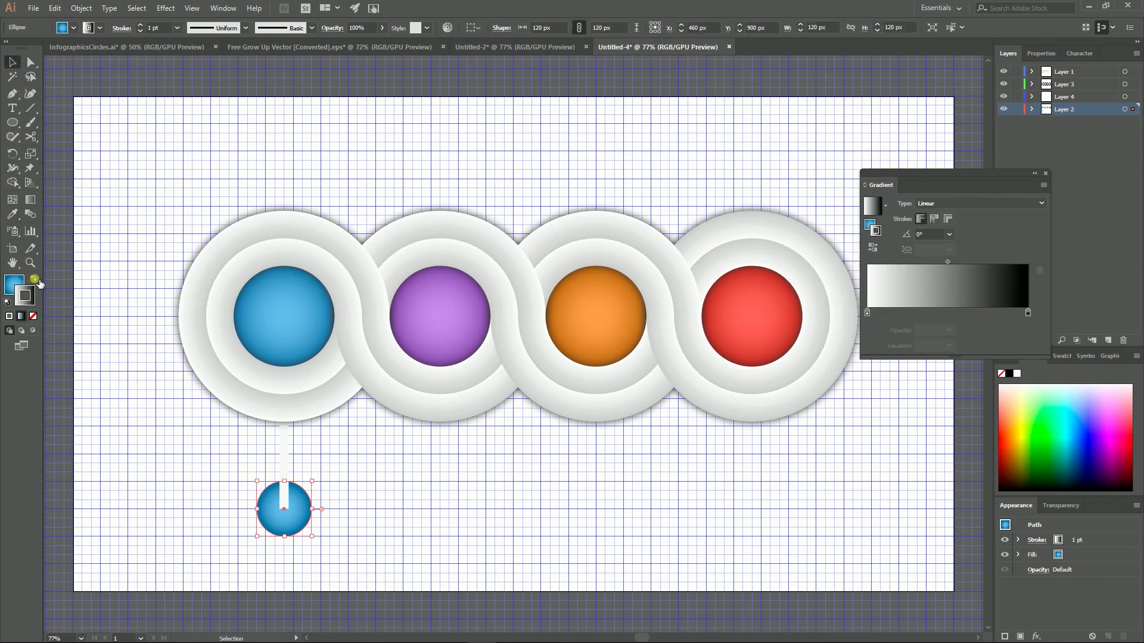
{"action": "left_click", "coordinate": [33, 316]}
{"action": "left_click", "coordinate": [158, 379]}
- Change the gradient's black stop to Grayscale K 12%
{"action": "left_click", "coordinate": [295, 527]}
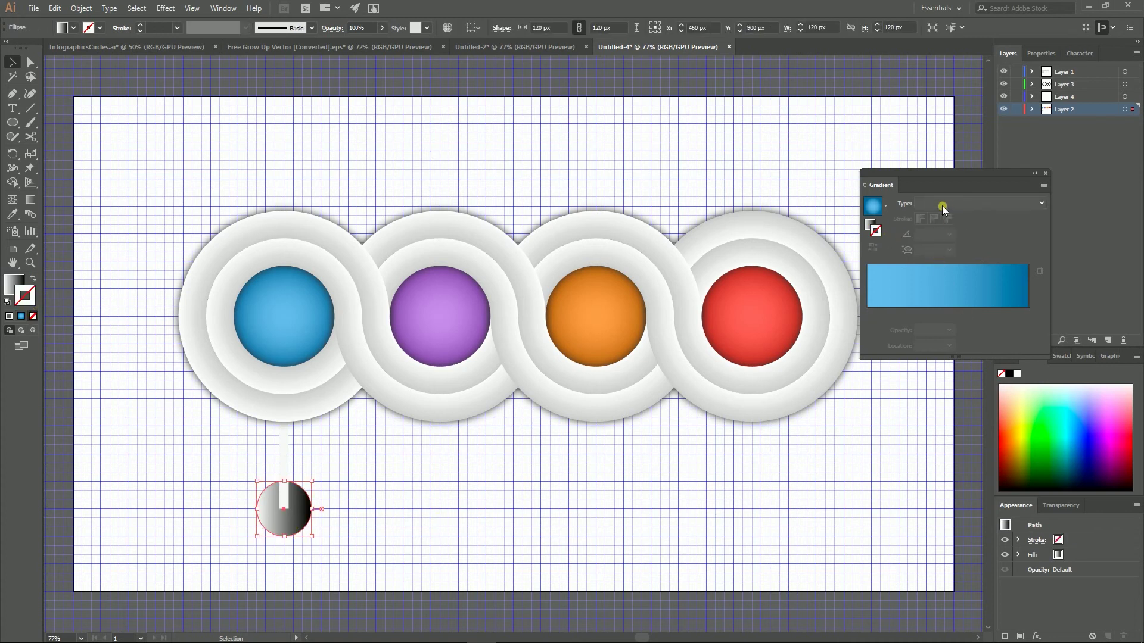
{"action": "left_click", "coordinate": [10, 287]}
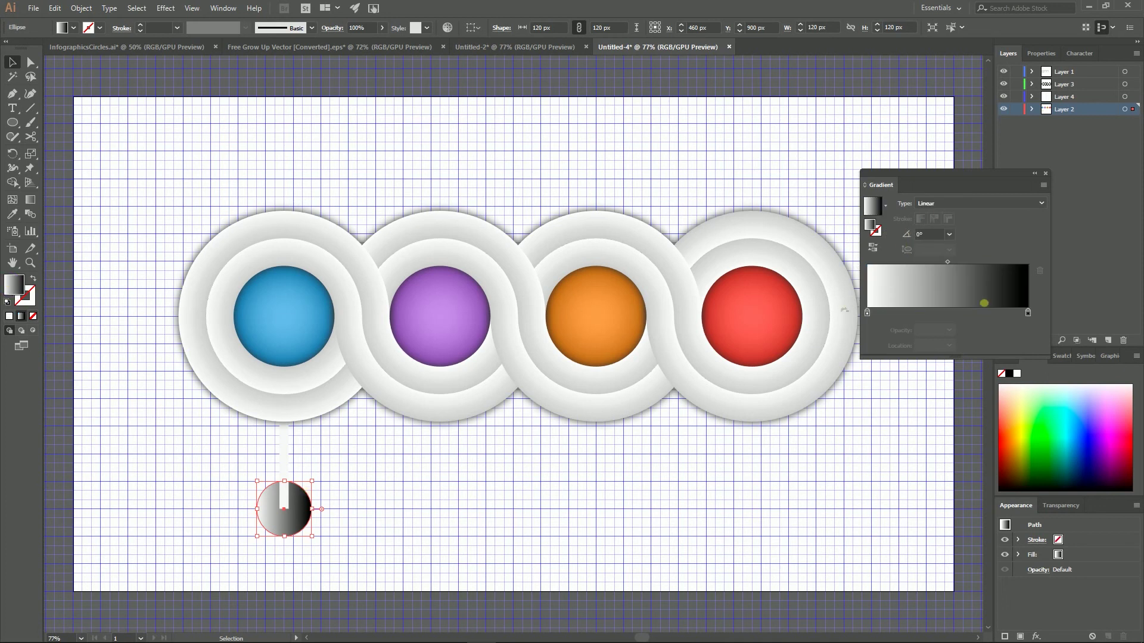
{"action": "left_click", "coordinate": [1027, 313]}
{"action": "double_click", "coordinate": [1027, 313]}
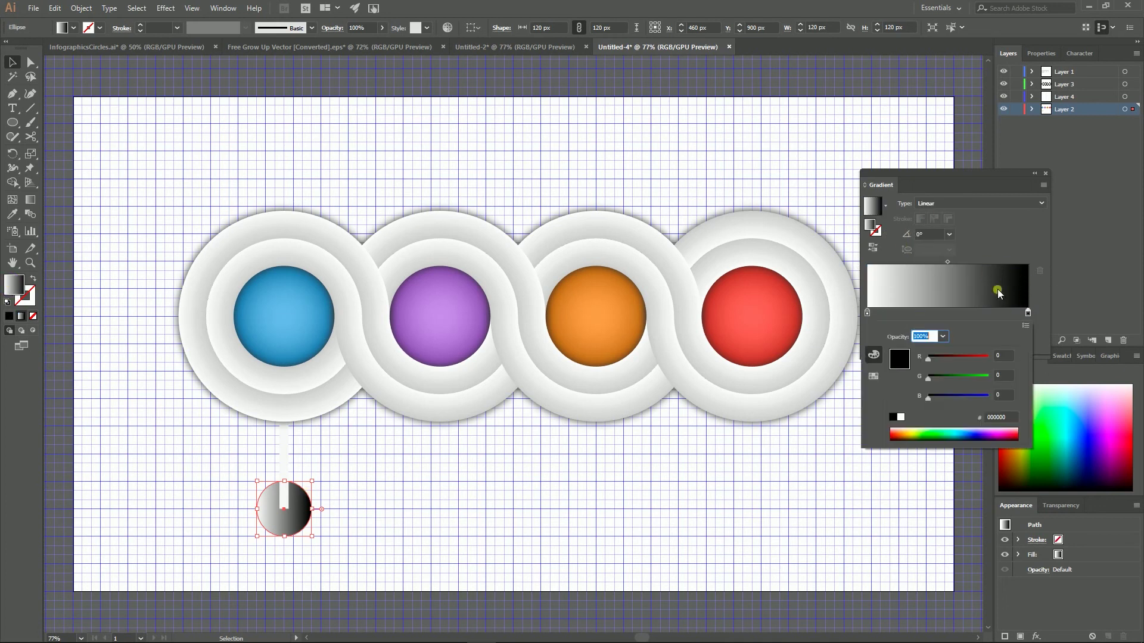
{"action": "left_click", "coordinate": [1024, 325]}
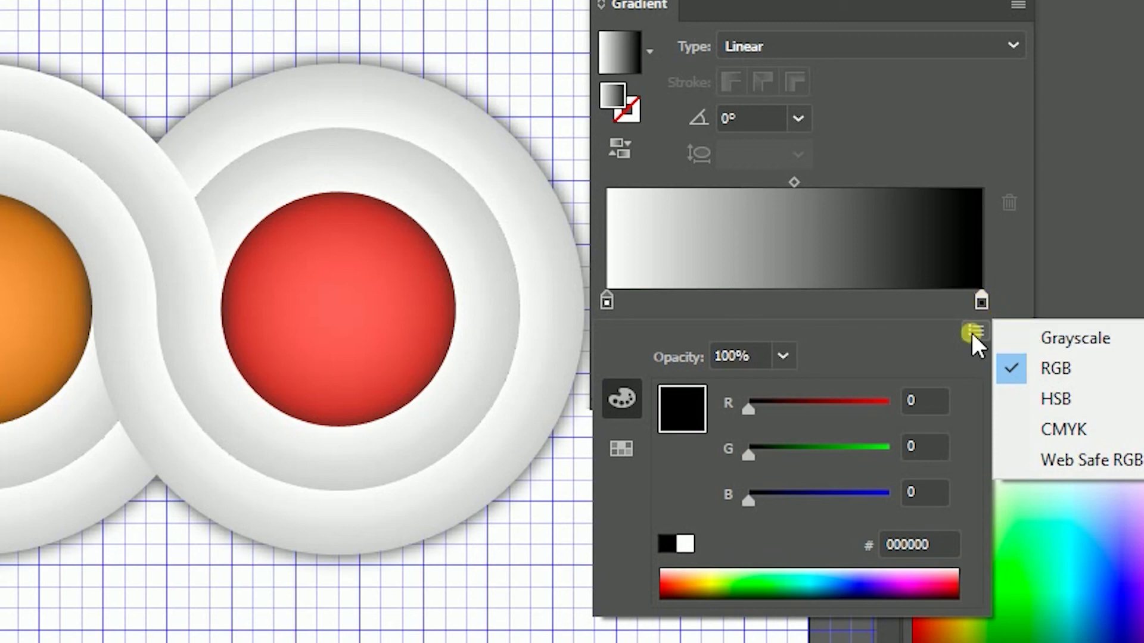
{"action": "left_click", "coordinate": [1051, 339]}
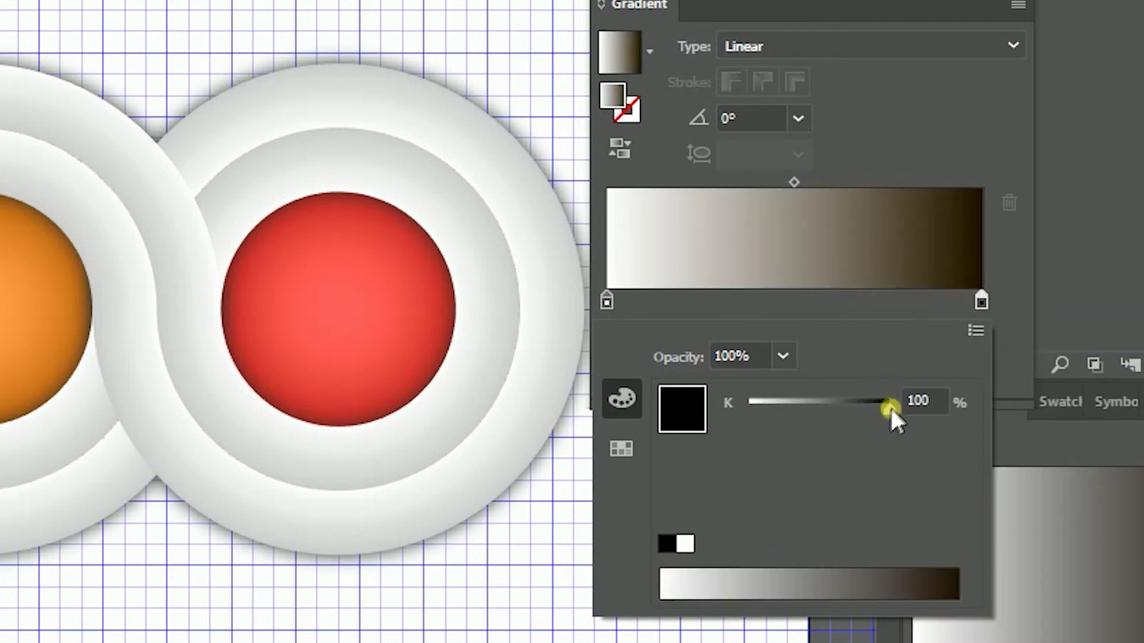
{"action": "left_click_drag", "start_coordinate": [889, 407], "coordinate": [770, 409]}
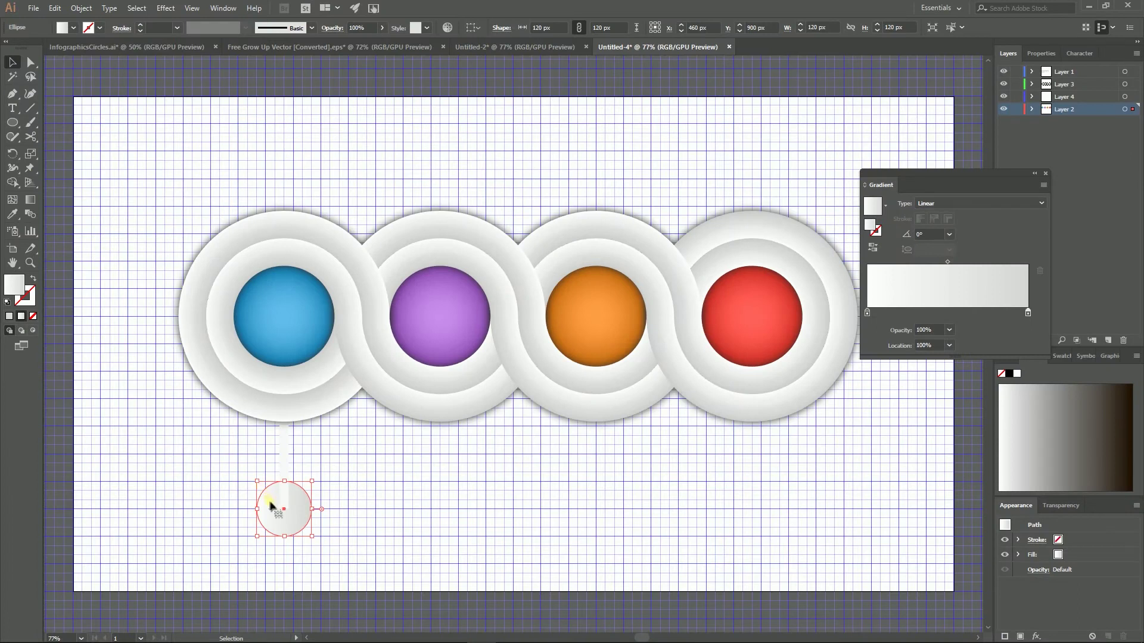
{"action": "left_click", "coordinate": [268, 505]}
- Angle the small circle's gray gradient diagonally across it at 130.5°
{"action": "key", "text": "v"}
{"action": "left_click", "coordinate": [30, 199]}
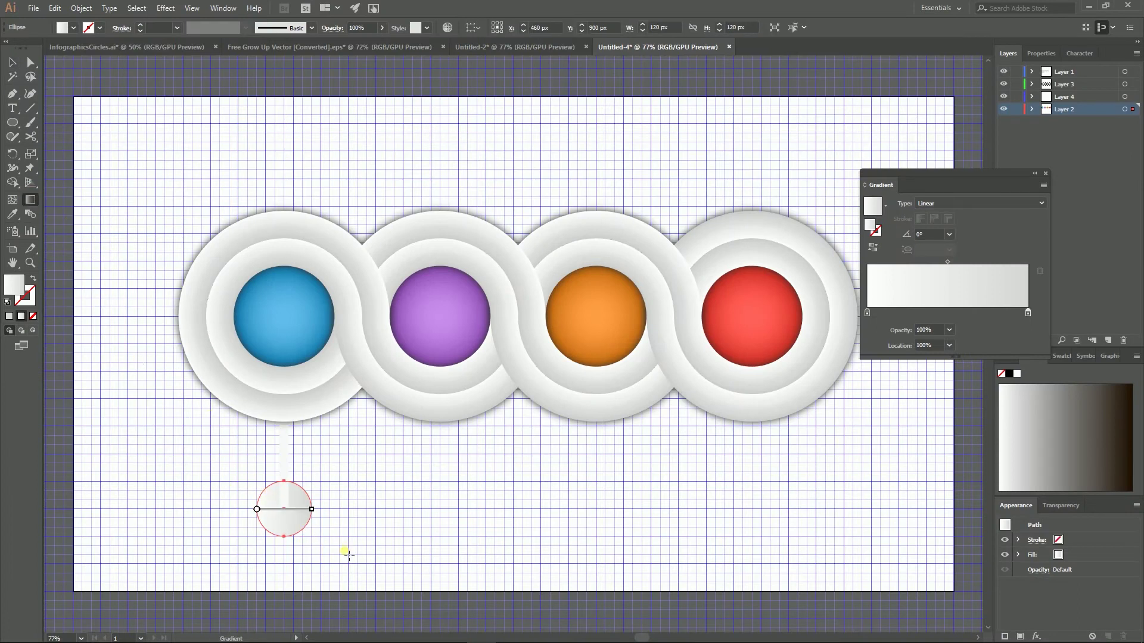
{"action": "left_click_drag", "start_coordinate": [304, 527], "coordinate": [266, 488]}
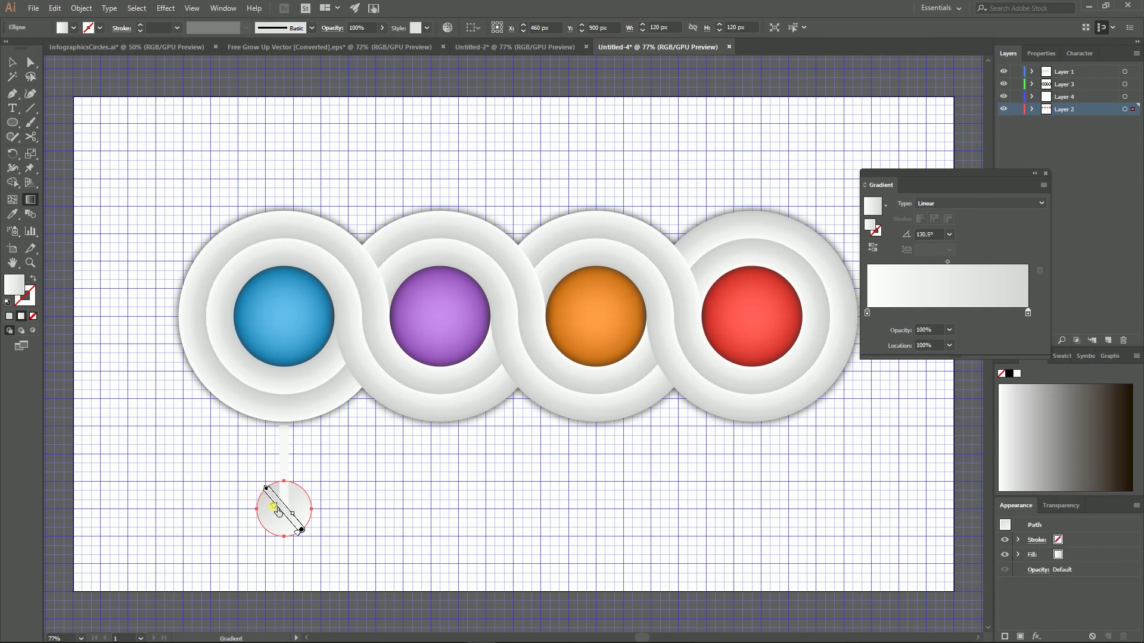
{"action": "left_click", "coordinate": [266, 509]}
{"action": "key", "text": "v"}
{"action": "left_click", "coordinate": [223, 481]}
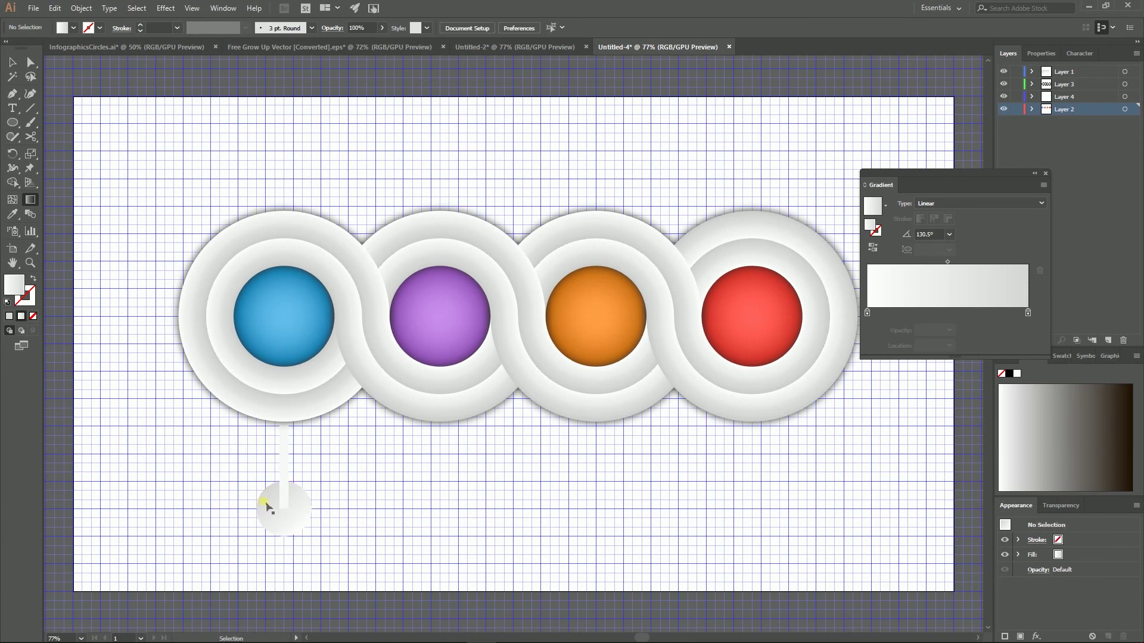
- Reverse the small circle's gradient direction and reselect the circle
{"action": "left_click", "coordinate": [270, 508]}
{"action": "key", "text": "g"}
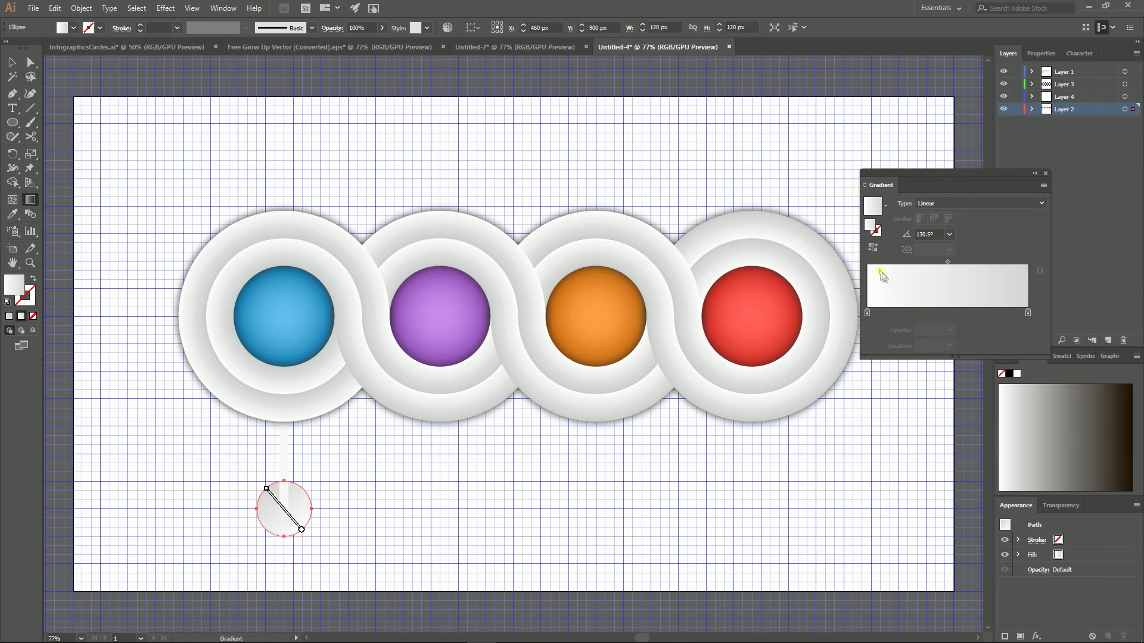
{"action": "left_click", "coordinate": [873, 247]}
{"action": "mouse_move", "coordinate": [268, 489]}
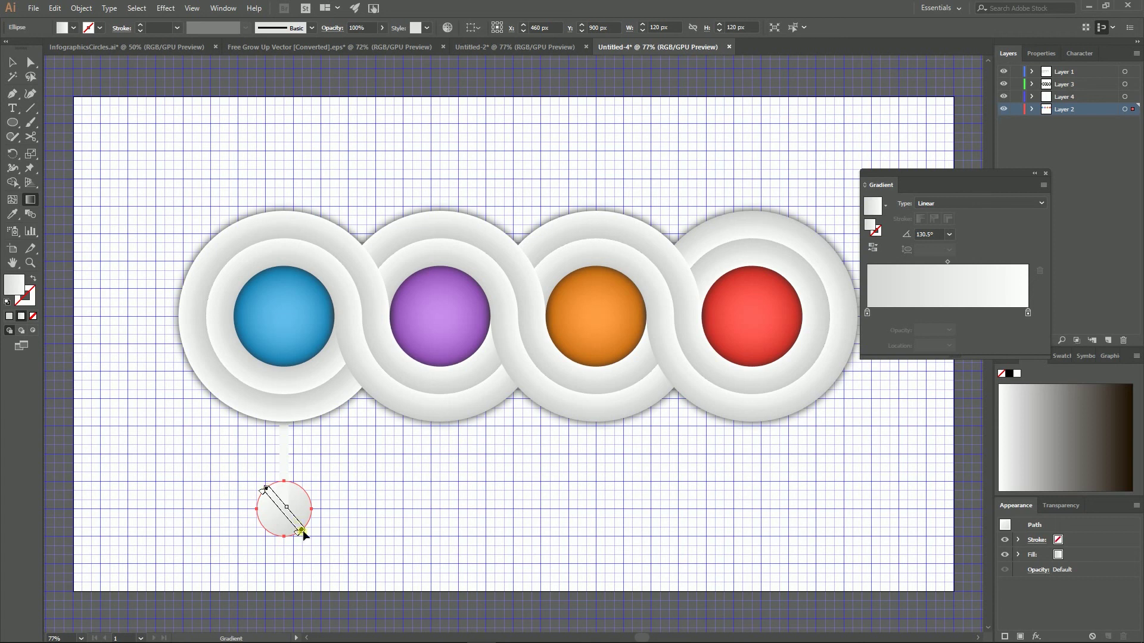
{"action": "left_click", "coordinate": [12, 62]}
{"action": "left_click", "coordinate": [413, 480]}
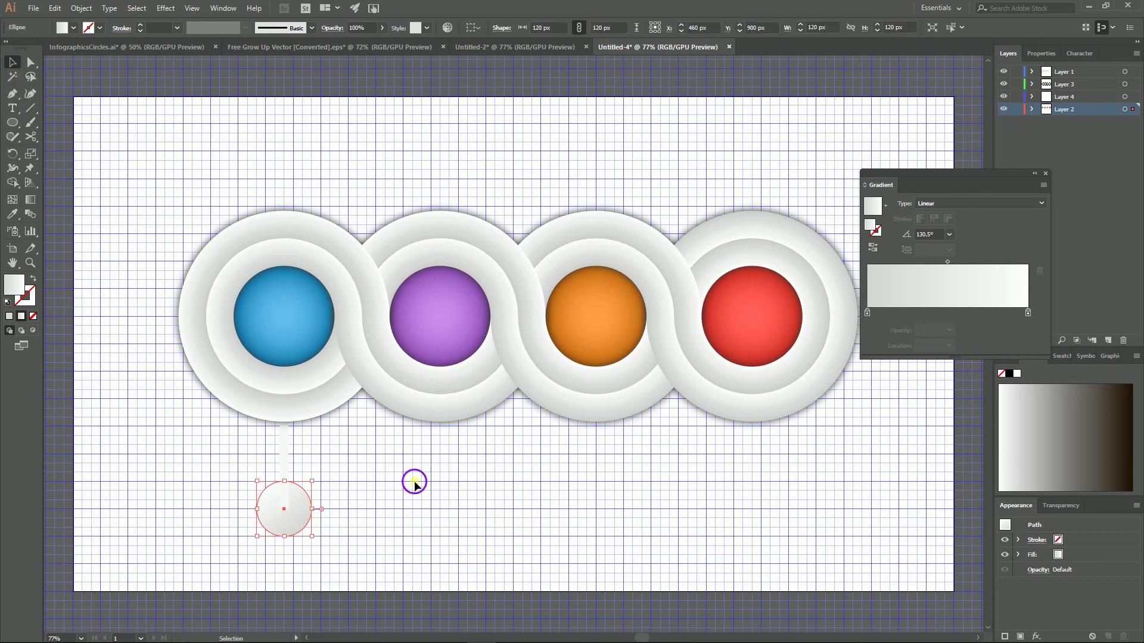
{"action": "left_click", "coordinate": [293, 517]}
- Add an 80 px copy inside the small circle filled with the big blue circle's gradient
{"action": "key", "text": "a"}
{"action": "key", "text": "v"}
{"action": "left_click_drag", "start_coordinate": [313, 482], "coordinate": [303, 490]}
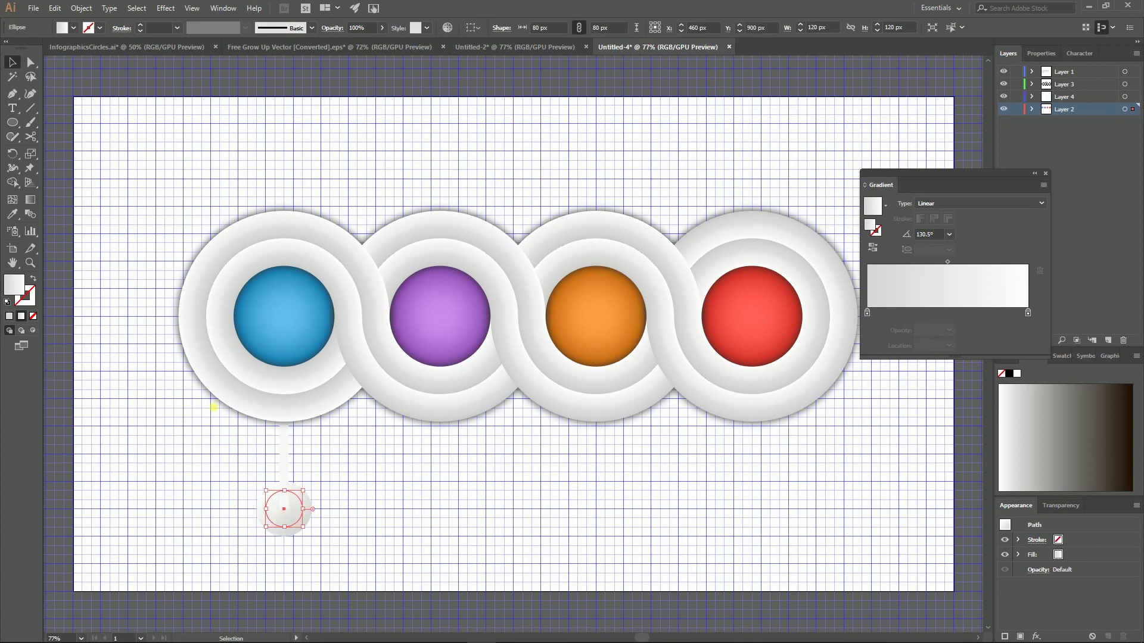
{"action": "left_click", "coordinate": [12, 214]}
{"action": "left_click", "coordinate": [285, 310]}
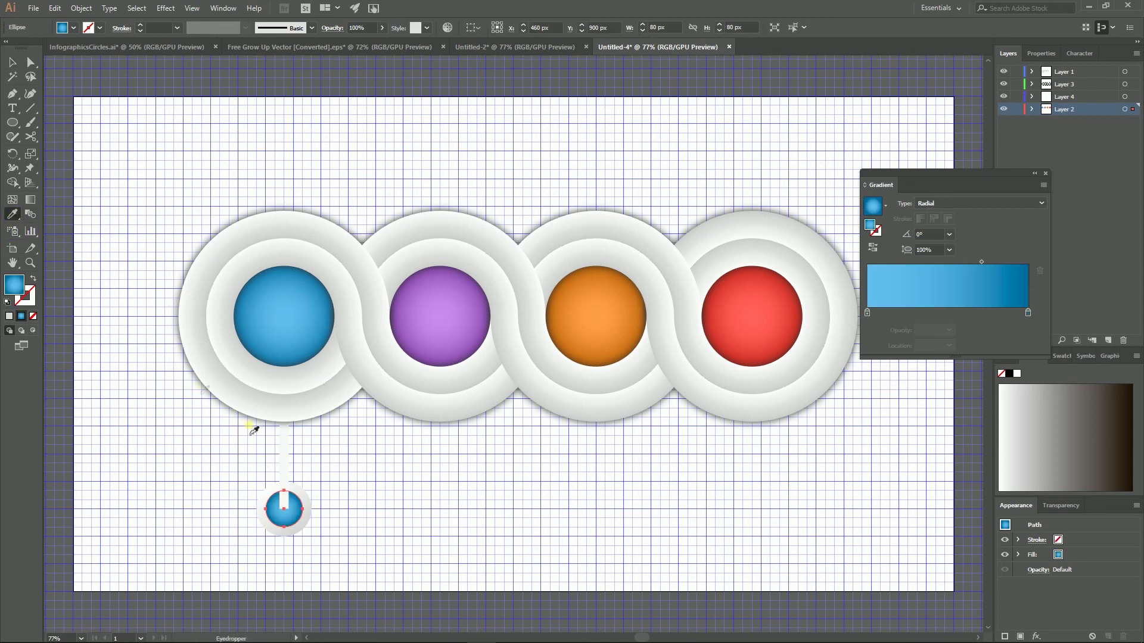
{"action": "left_click", "coordinate": [12, 62]}
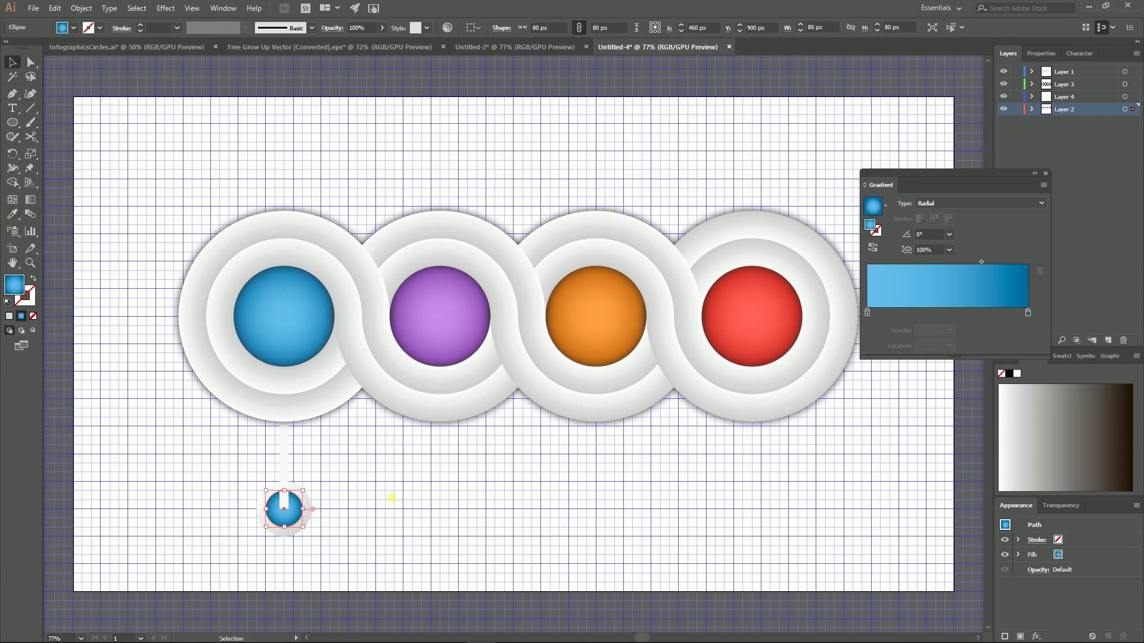
- Move the small circle group onto Layer 4 and select the blue stem with its dot
{"action": "left_click", "coordinate": [391, 497]}
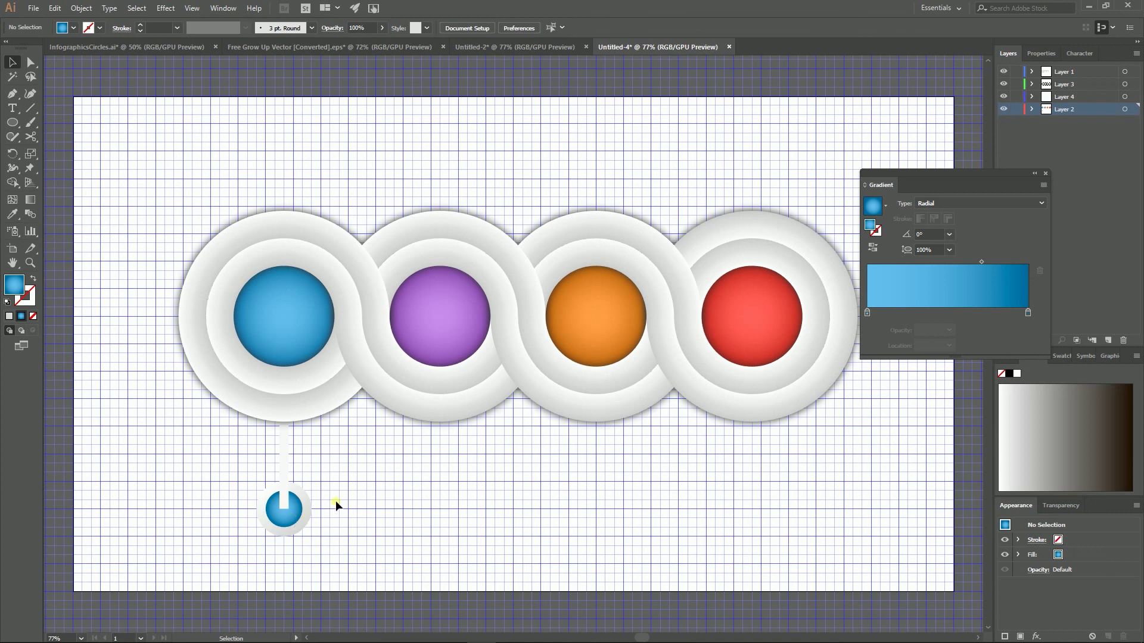
{"action": "left_click", "coordinate": [298, 538]}
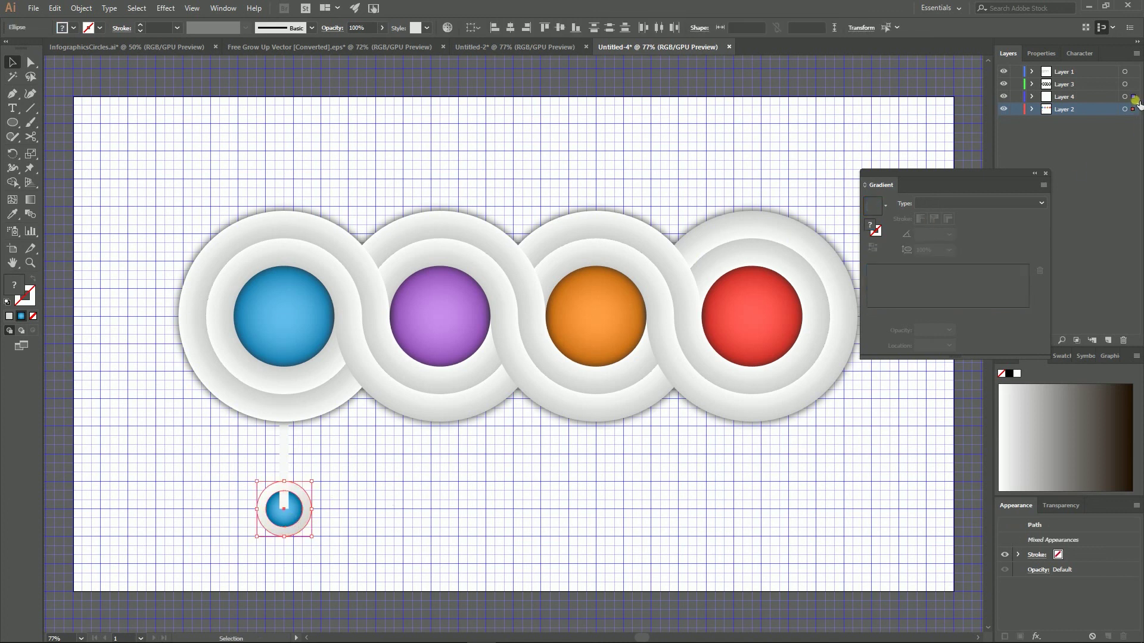
{"action": "left_click_drag", "start_coordinate": [1138, 103], "coordinate": [1133, 96]}
{"action": "left_click", "coordinate": [374, 473]}
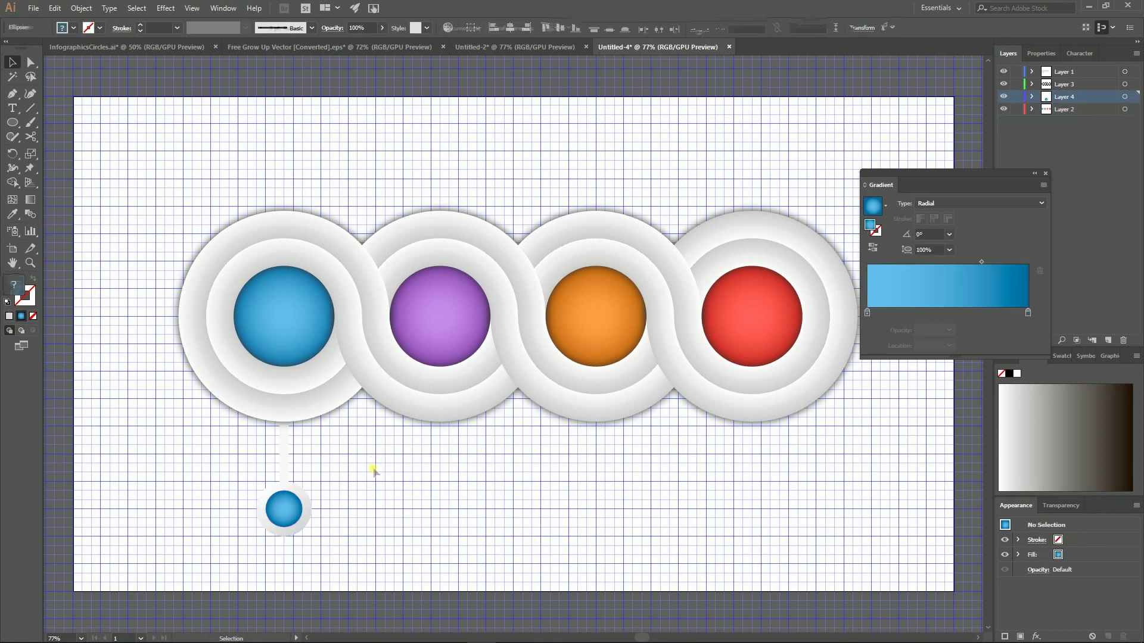
{"action": "left_click", "coordinate": [288, 510]}
{"action": "left_click", "coordinate": [315, 460]}
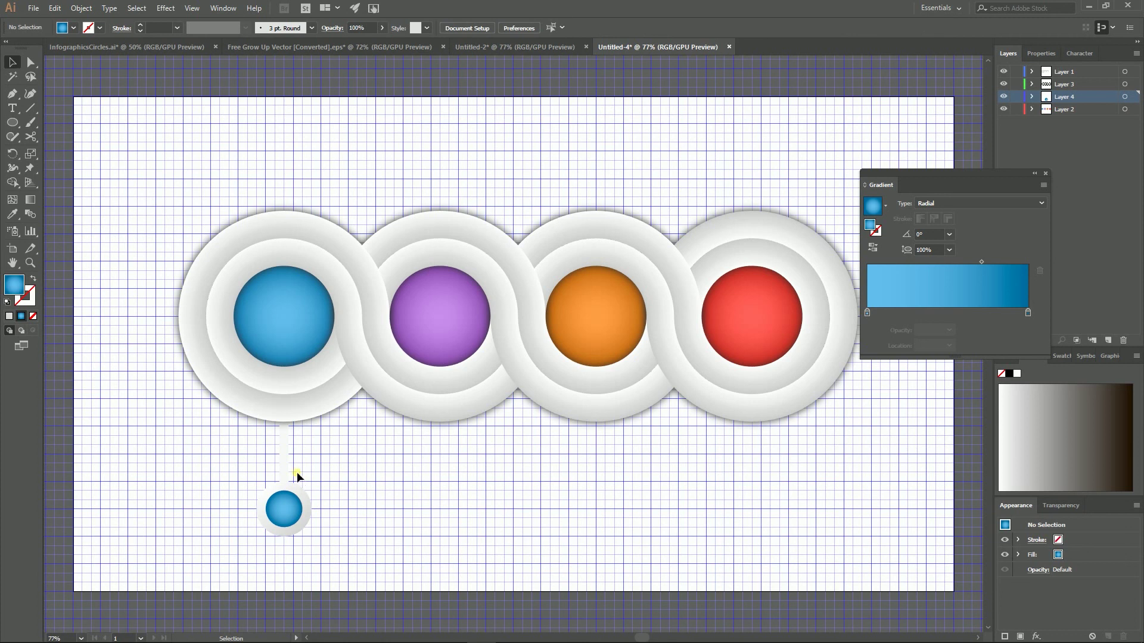
{"action": "left_click_drag", "start_coordinate": [254, 394], "coordinate": [311, 534]}
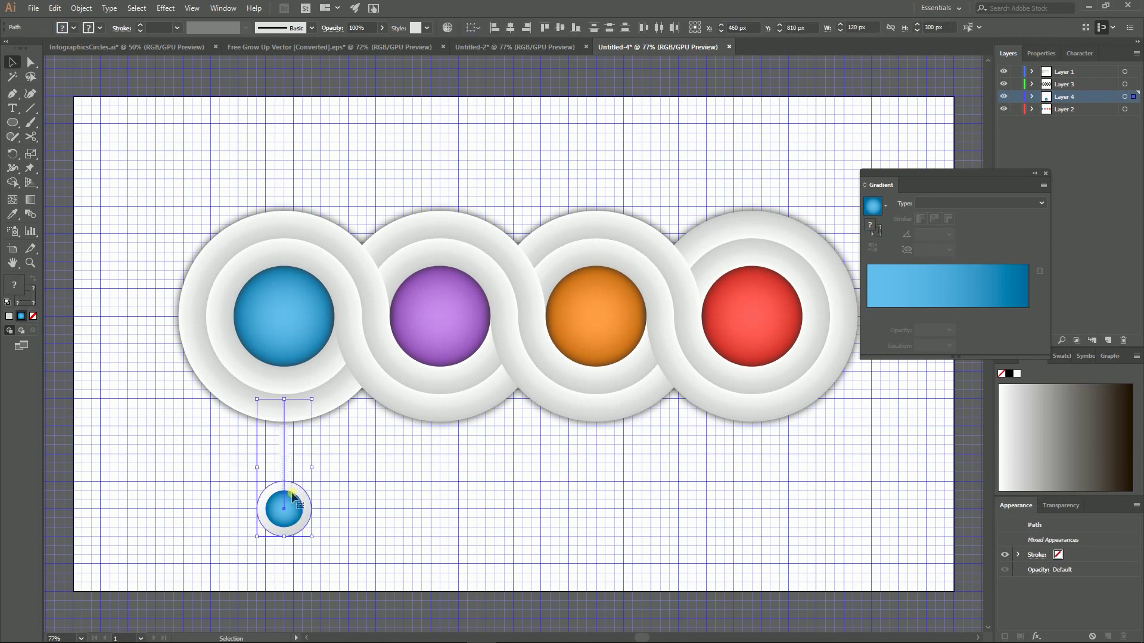
- Copy the stem and dot under the orange circle and give the dot the orange gradient
{"action": "left_click", "coordinate": [238, 465]}
{"action": "left_click_drag", "start_coordinate": [322, 523], "coordinate": [235, 395]}
{"action": "left_click_drag", "start_coordinate": [299, 488], "coordinate": [596, 474]}
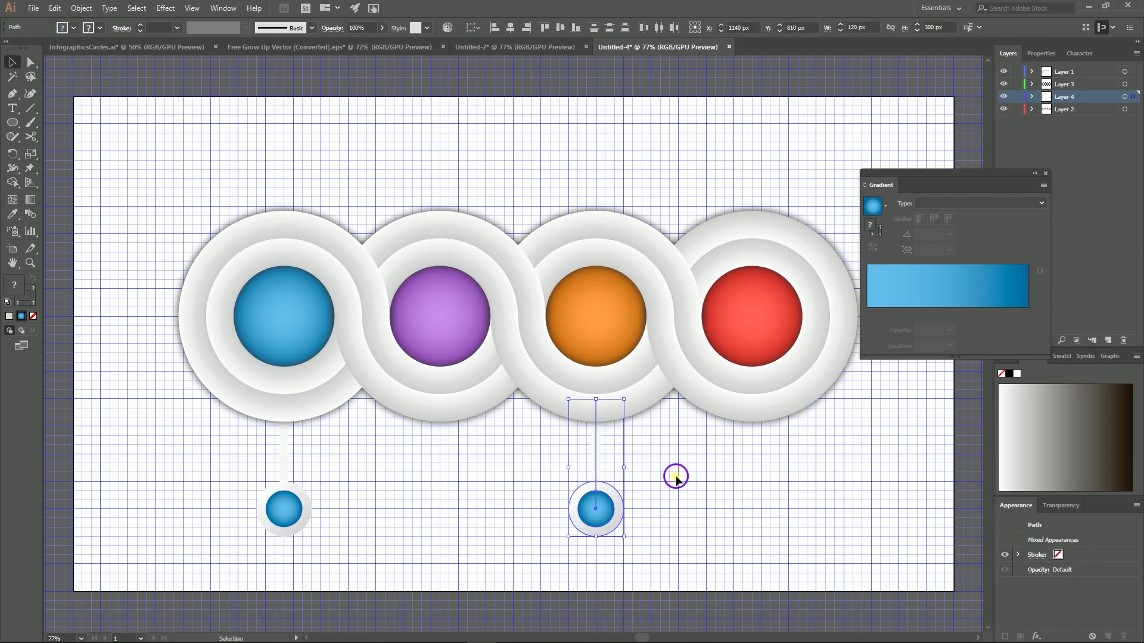
{"action": "left_click", "coordinate": [595, 509]}
{"action": "key", "text": "i"}
{"action": "left_click", "coordinate": [596, 316]}
{"action": "key", "text": "v"}
{"action": "left_click", "coordinate": [485, 476]}
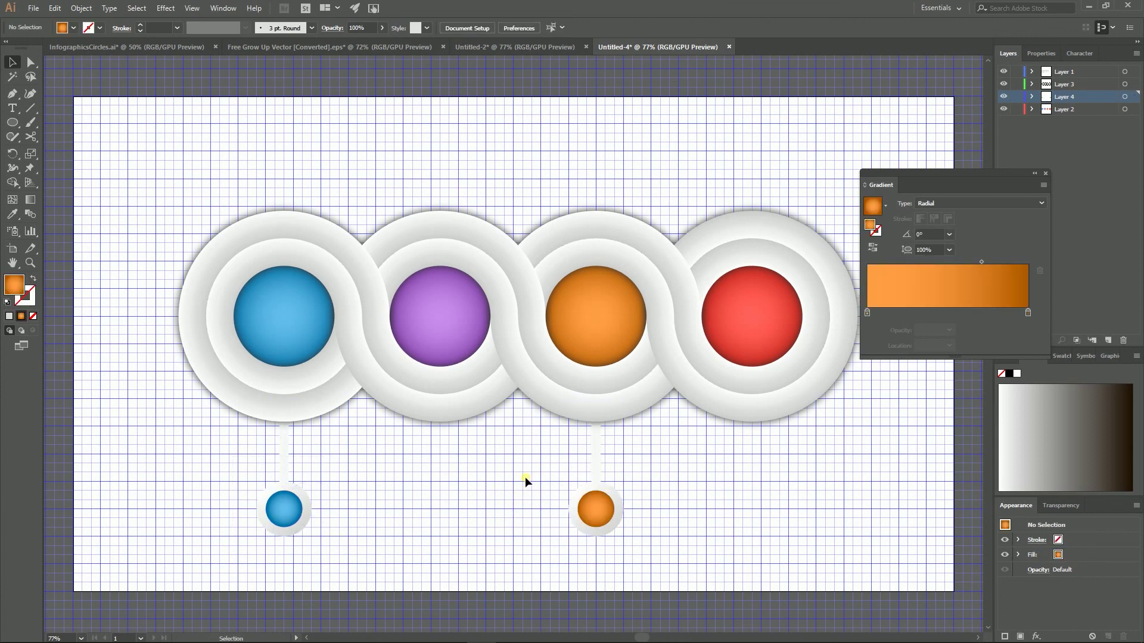
{"action": "left_click_drag", "start_coordinate": [555, 505], "coordinate": [659, 542]}
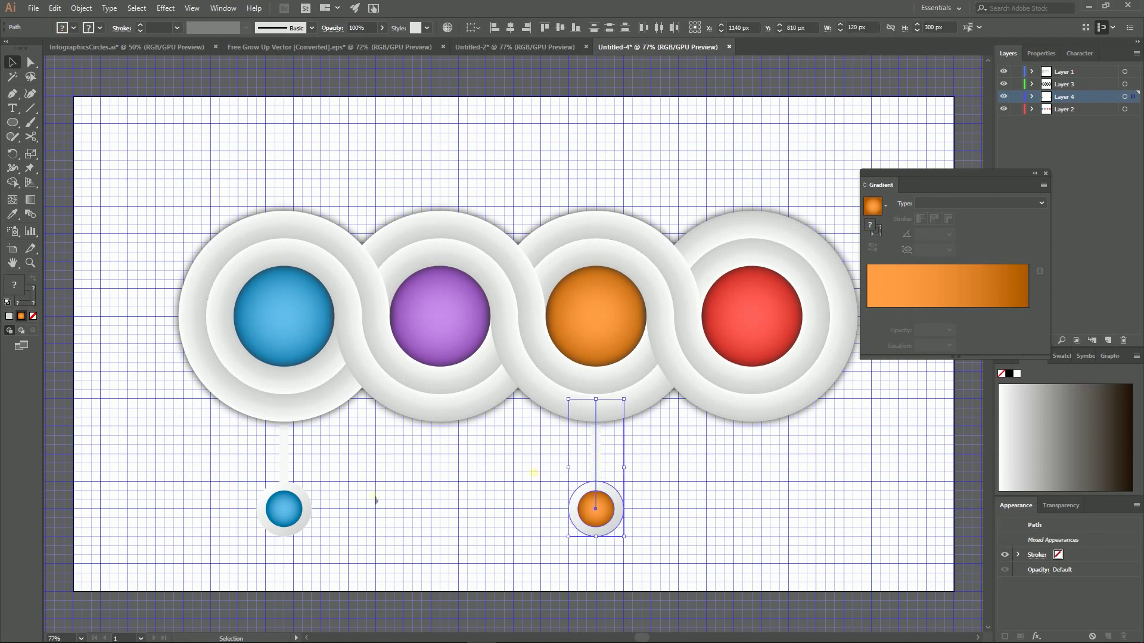
- Copy both stems and dots above the circles, rotated 180° so the stems point down
{"action": "left_click_drag", "start_coordinate": [215, 451], "coordinate": [490, 485]}
{"action": "left_click_drag", "start_coordinate": [202, 459], "coordinate": [774, 524]}
{"action": "left_click_drag", "start_coordinate": [598, 466], "coordinate": [617, 135]}
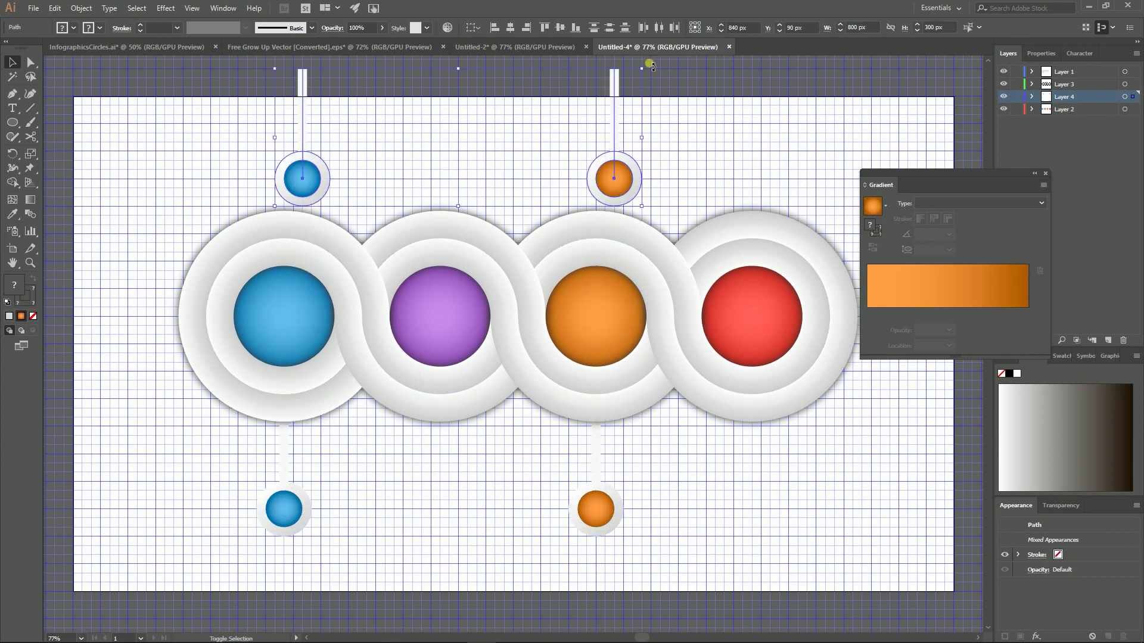
{"action": "left_click_drag", "start_coordinate": [651, 64], "coordinate": [439, 187]}
- Give the top-left dot the purple gradient and the top-right dot the red gradient
{"action": "left_click", "coordinate": [489, 169]}
{"action": "left_click", "coordinate": [439, 126]}
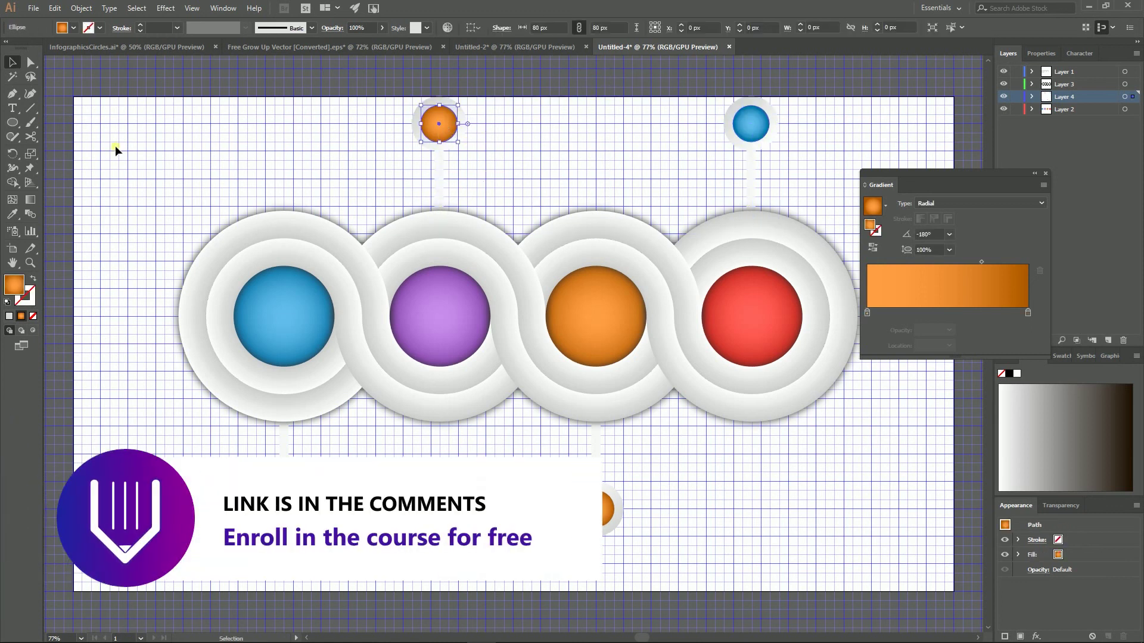
{"action": "left_click", "coordinate": [12, 214]}
{"action": "left_click", "coordinate": [428, 298]}
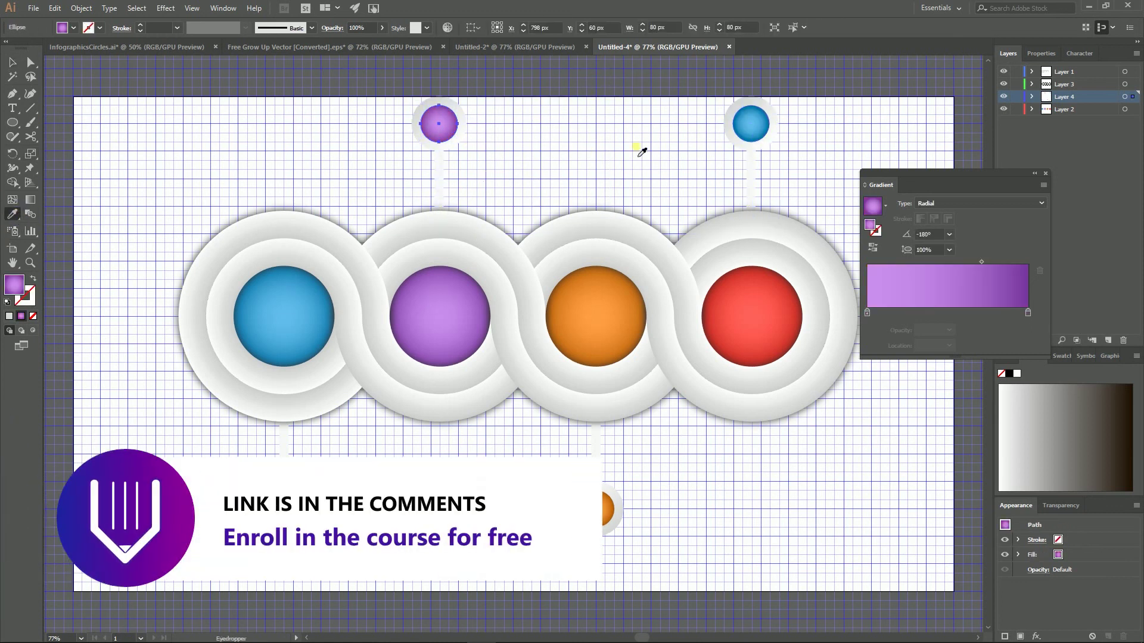
{"action": "left_click", "coordinate": [750, 123], "text": "ctrl"}
{"action": "left_click", "coordinate": [766, 297]}
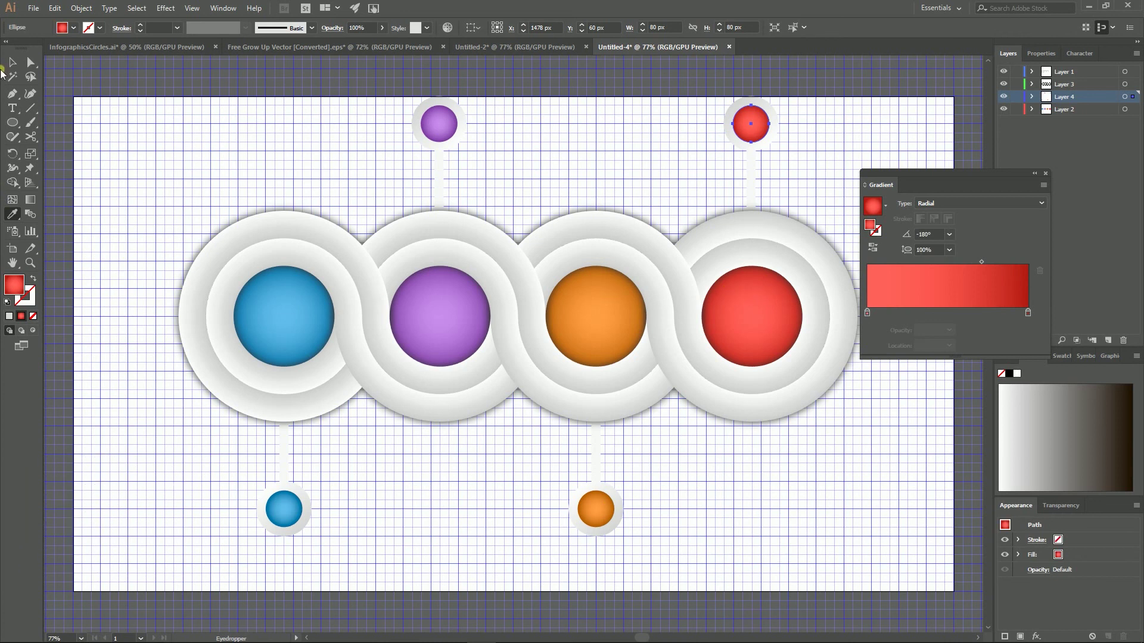
{"action": "left_click", "coordinate": [12, 61]}
{"action": "left_click", "coordinate": [270, 169]}
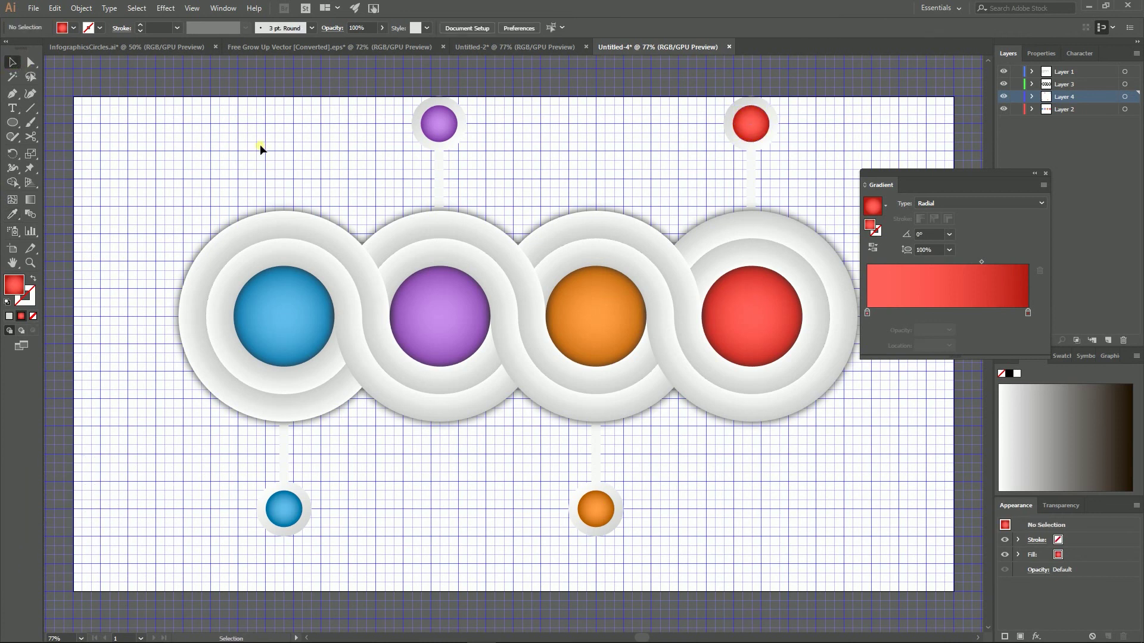
{"action": "left_click", "coordinate": [277, 52]}
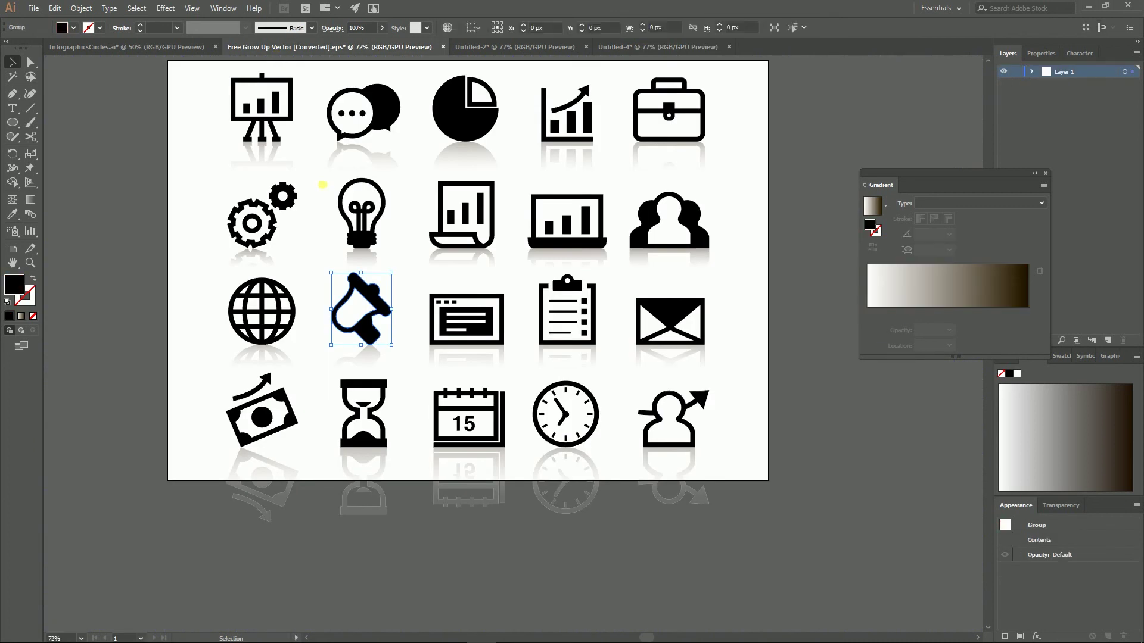
- Select the megaphone, pie chart, globe and light bulb icons and drag them into the infographic document
{"action": "left_click_drag", "start_coordinate": [265, 206], "coordinate": [267, 254]}
{"action": "scroll", "coordinate": [453, 298], "scroll_direction": "up", "scroll_amount": 2}
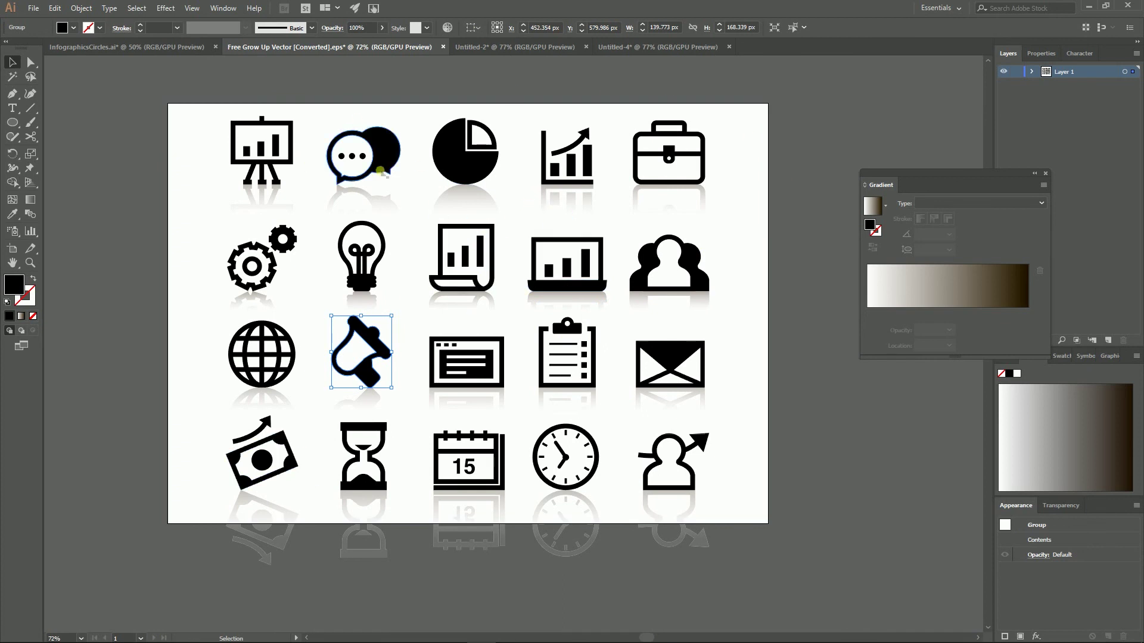
{"action": "left_click", "coordinate": [380, 171]}
{"action": "left_click", "coordinate": [465, 152]}
{"action": "left_click", "coordinate": [266, 358], "text": "shift"}
{"action": "left_click", "coordinate": [363, 360], "text": "shift"}
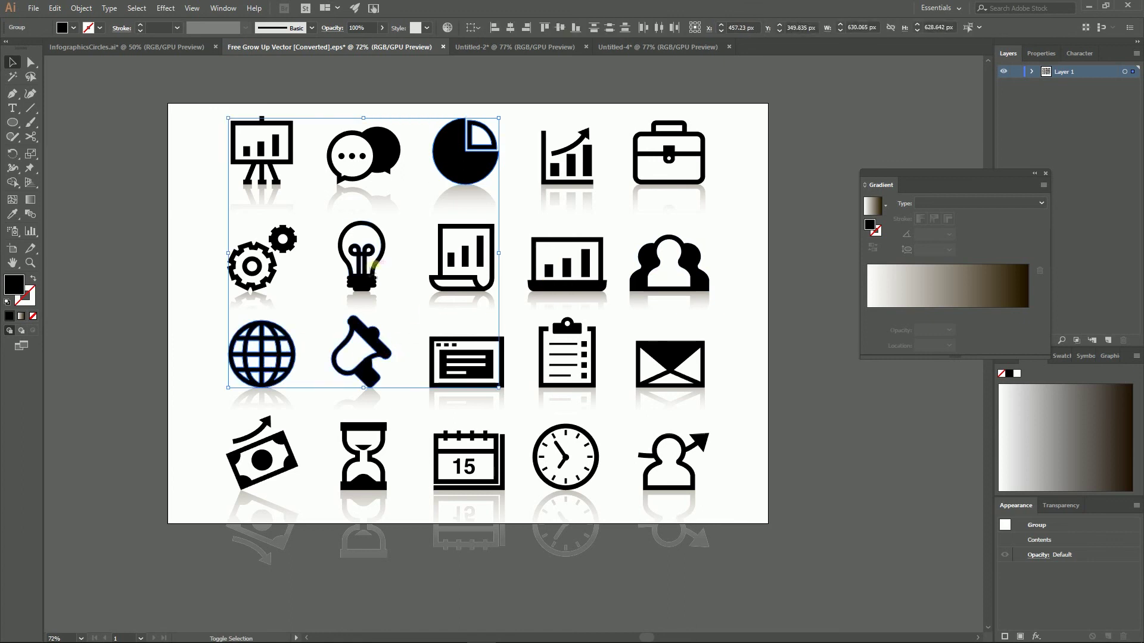
{"action": "left_click_drag", "start_coordinate": [374, 265], "coordinate": [557, 128]}
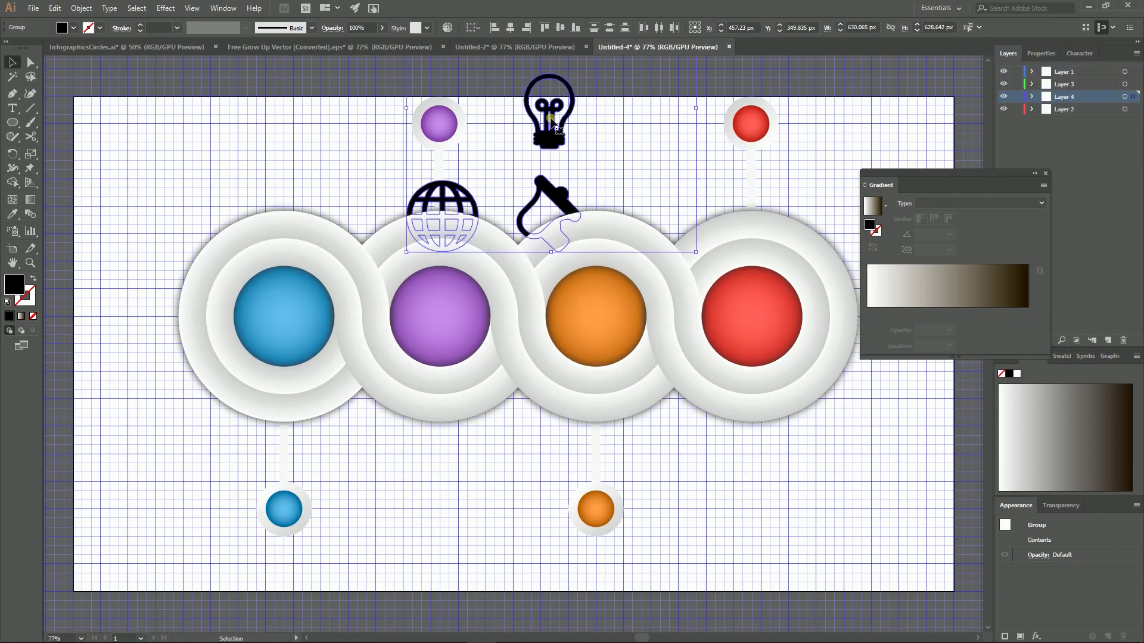
- Place the globe, megaphone, light bulb and pie chart icons in the blue, purple, orange and red circles
{"action": "left_click", "coordinate": [494, 155]}
{"action": "left_click_drag", "start_coordinate": [442, 215], "coordinate": [284, 317]}
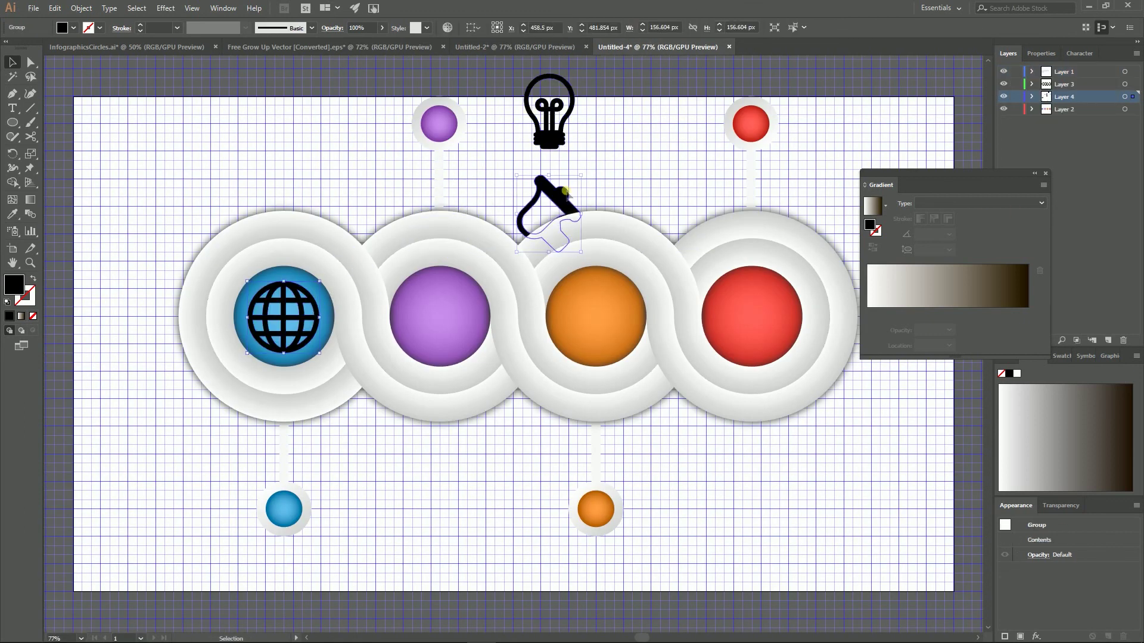
{"action": "left_click_drag", "start_coordinate": [566, 191], "coordinate": [463, 293]}
{"action": "left_click_drag", "start_coordinate": [560, 137], "coordinate": [613, 330]}
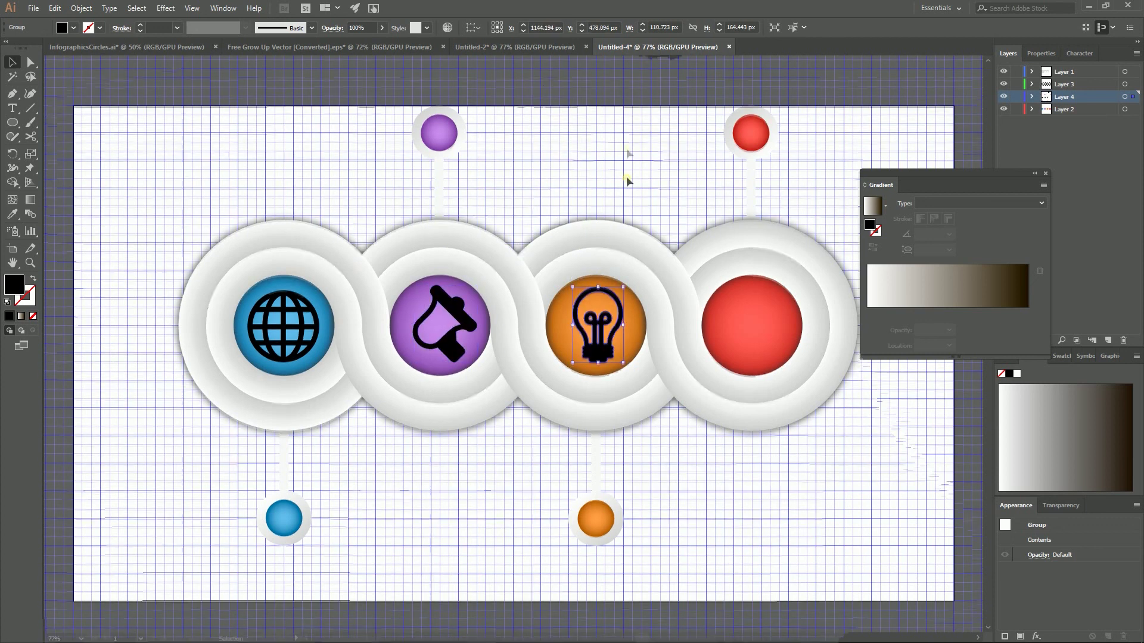
{"action": "scroll", "coordinate": [627, 176], "scroll_direction": "up", "scroll_amount": 2}
{"action": "left_click_drag", "start_coordinate": [659, 65], "coordinate": [753, 399]}
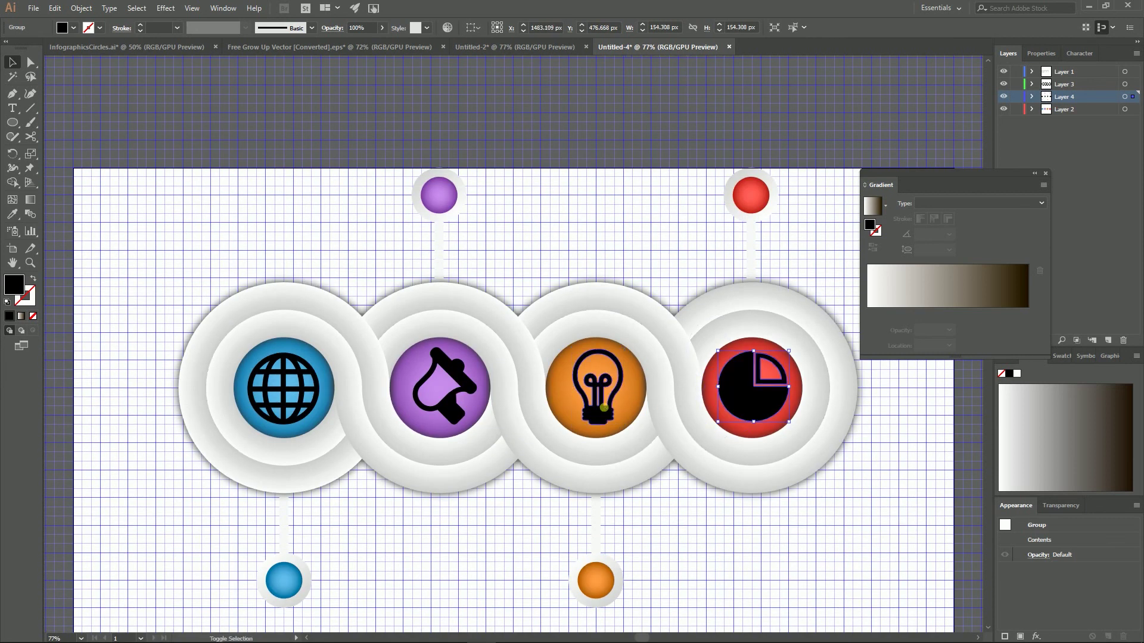
- Select all four placed icons and open the Fill colour picker
{"action": "left_click", "coordinate": [604, 407], "text": "shift"}
{"action": "left_click", "coordinate": [471, 393], "text": "shift"}
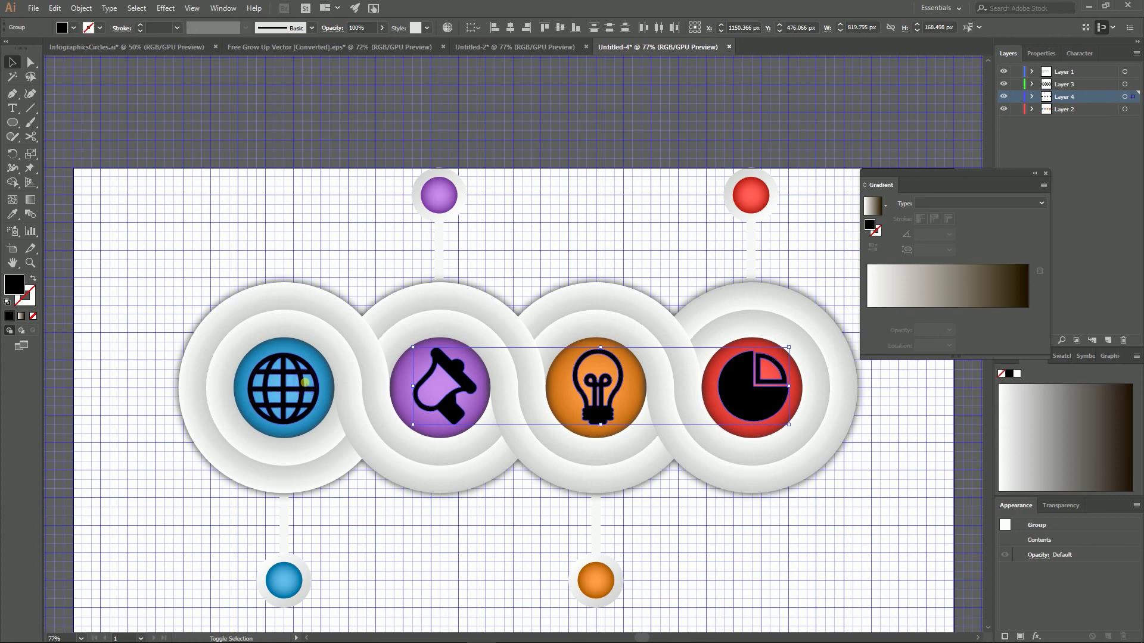
{"action": "left_click", "coordinate": [305, 382], "text": "shift"}
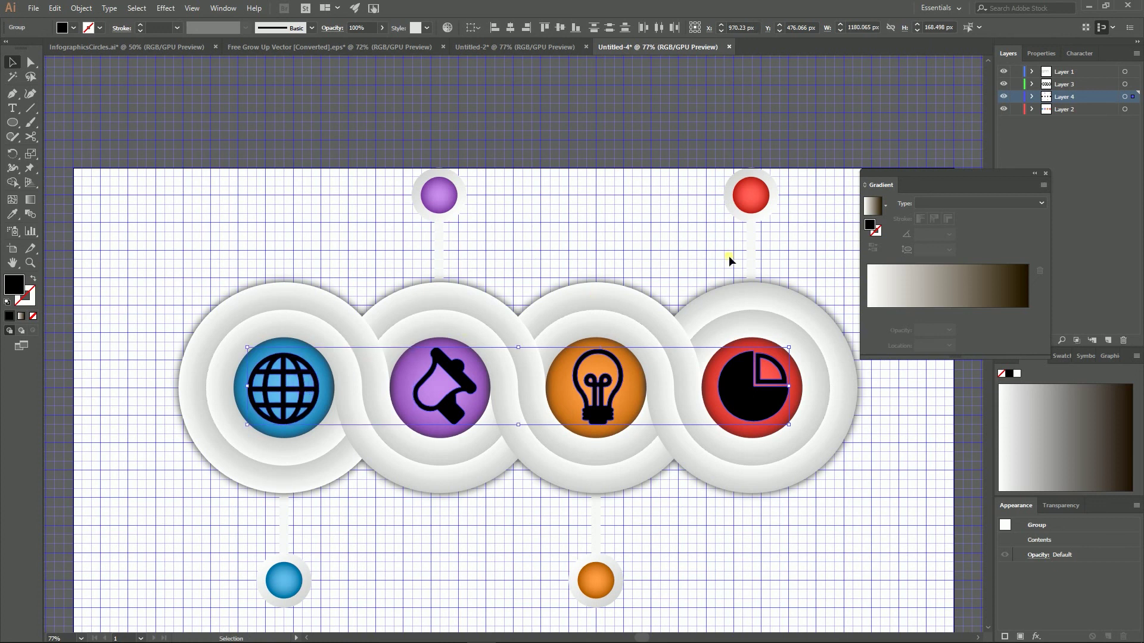
{"action": "double_click", "coordinate": [15, 292]}
- Fill the four icons with white (#ffffff), then deselect them
{"action": "left_click", "coordinate": [600, 257]}
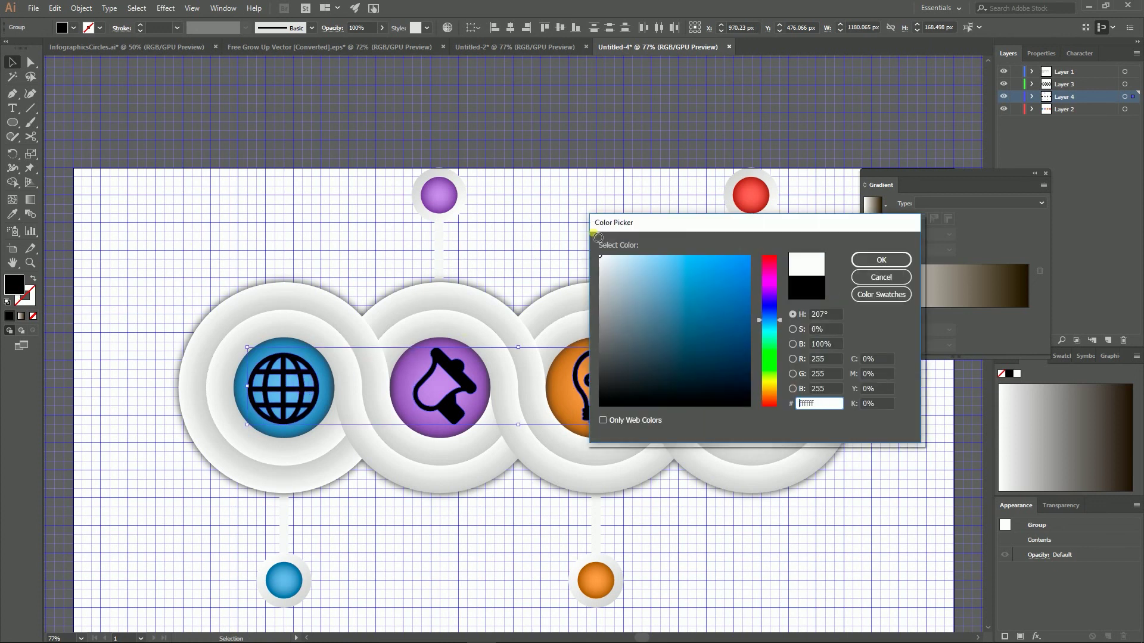
{"action": "left_click", "coordinate": [864, 262]}
{"action": "left_click", "coordinate": [582, 168]}
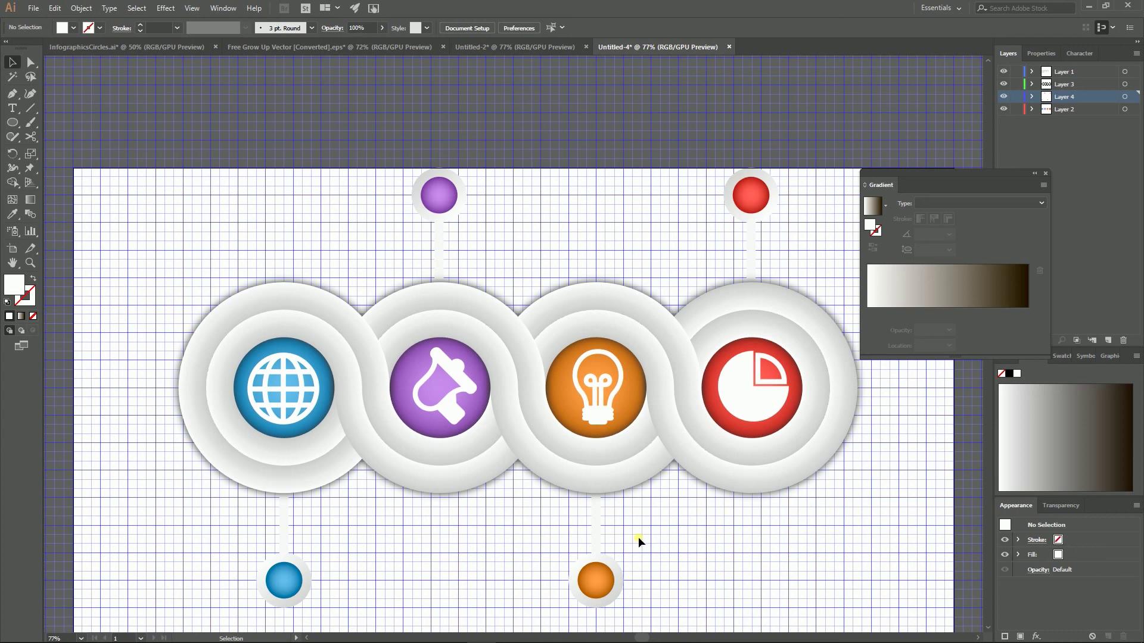
{"action": "key", "text": "super"}
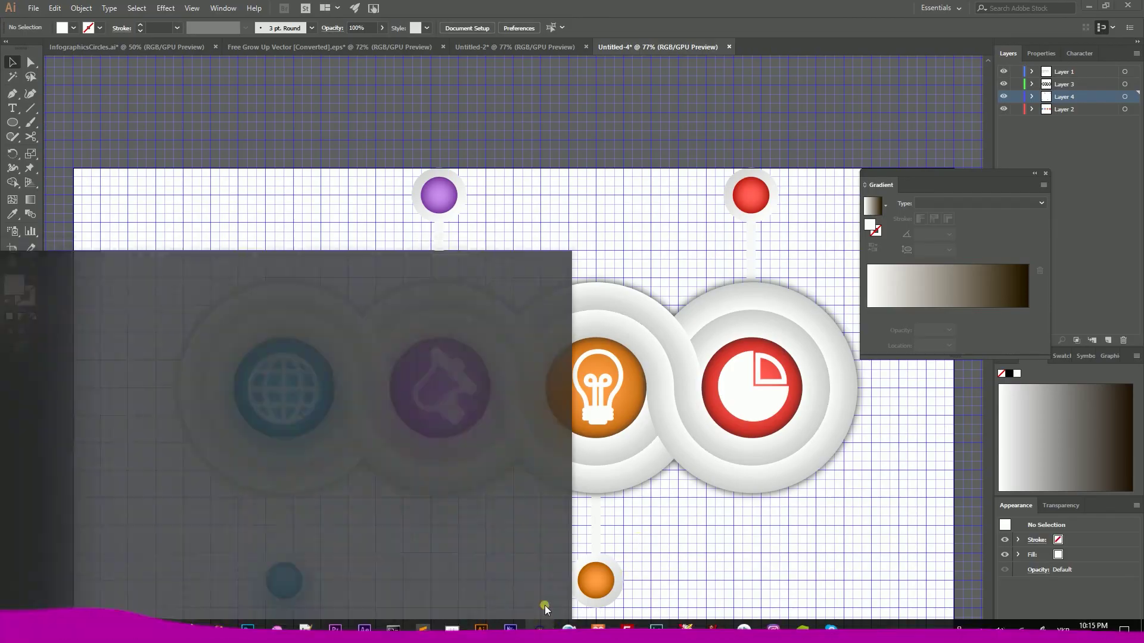